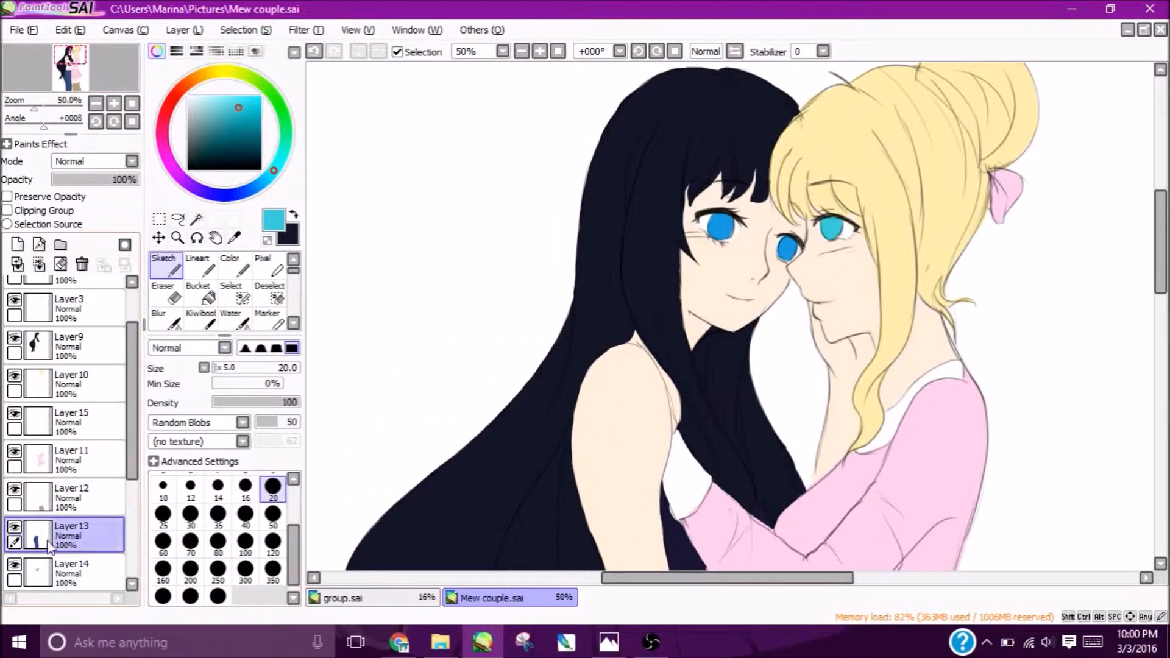
Hide and show Layer9 to check which part of the drawing it holds, and select it.
{"action": "left_click", "coordinate": [16, 340]}
{"action": "left_click", "coordinate": [15, 339]}
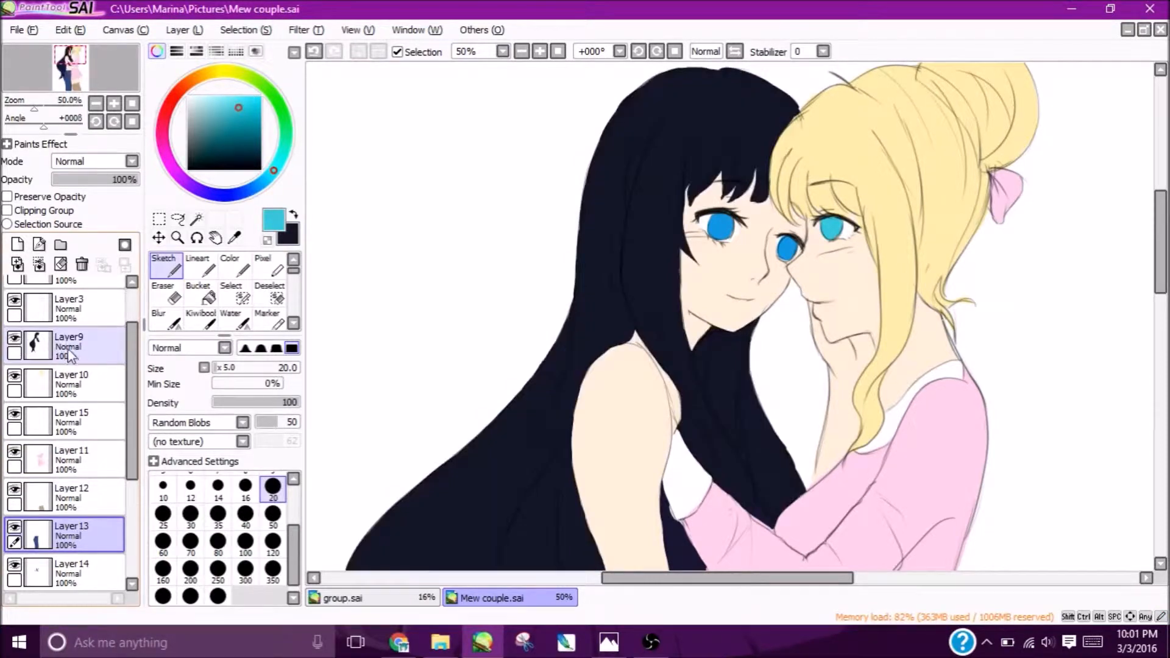
{"action": "left_click", "coordinate": [67, 349]}
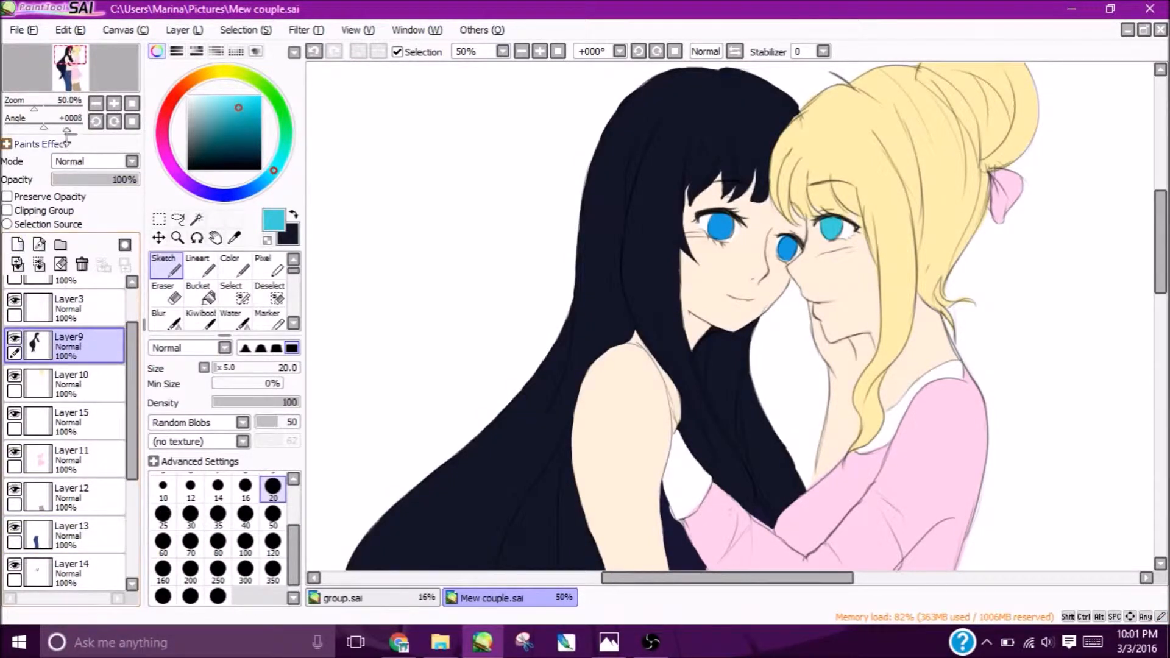
Sample the blonde hair colour from the drawing and make Layer10 the active layer.
{"action": "left_click_drag", "start_coordinate": [64, 63], "coordinate": [76, 57]}
{"action": "right_click", "coordinate": [719, 183]}
{"action": "left_click", "coordinate": [73, 385]}
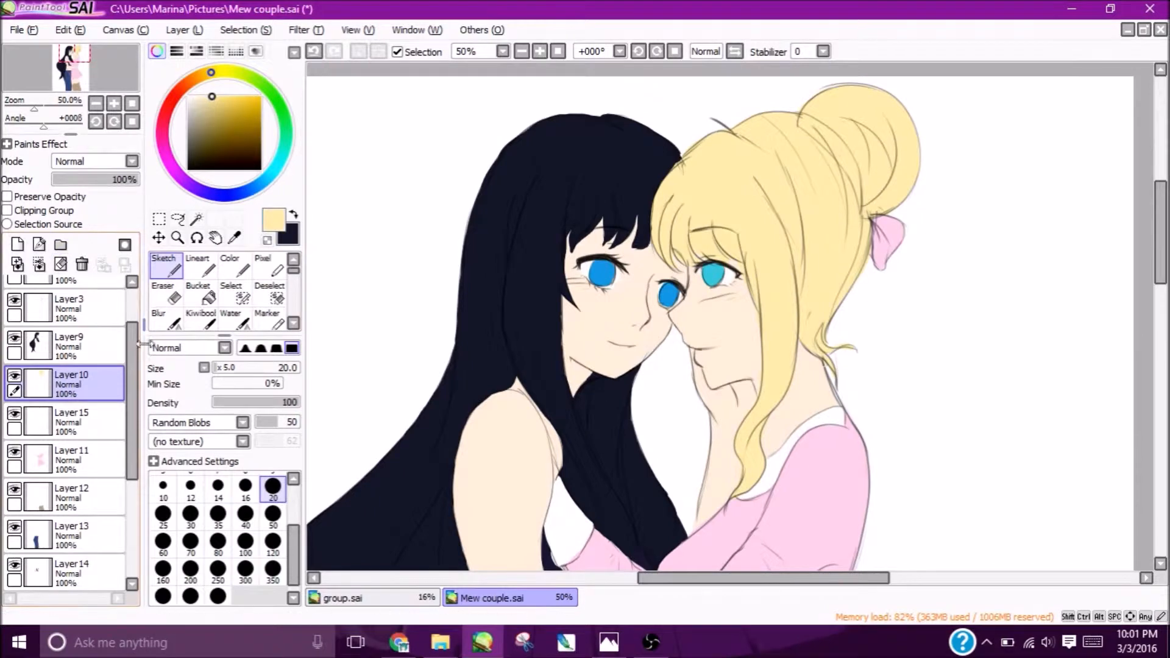
{"action": "left_click_drag", "start_coordinate": [135, 340], "coordinate": [135, 337]}
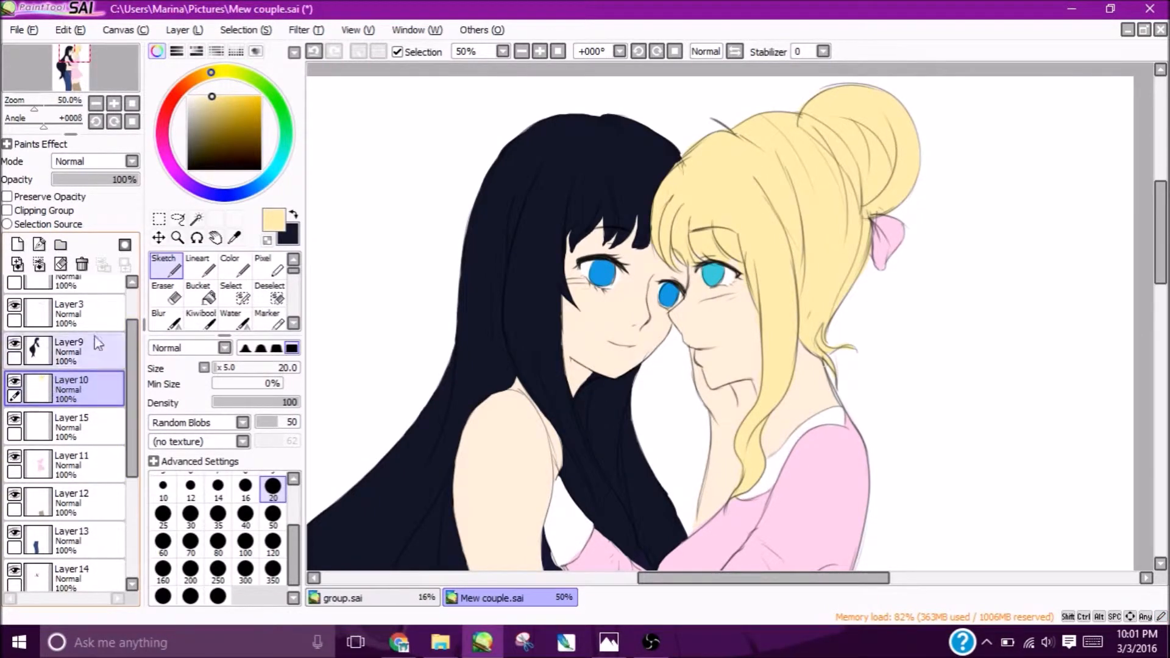
Hide and show Layer10 several times to examine what the blonde hair layer contains.
{"action": "left_click", "coordinate": [16, 382]}
{"action": "left_click", "coordinate": [16, 382]}
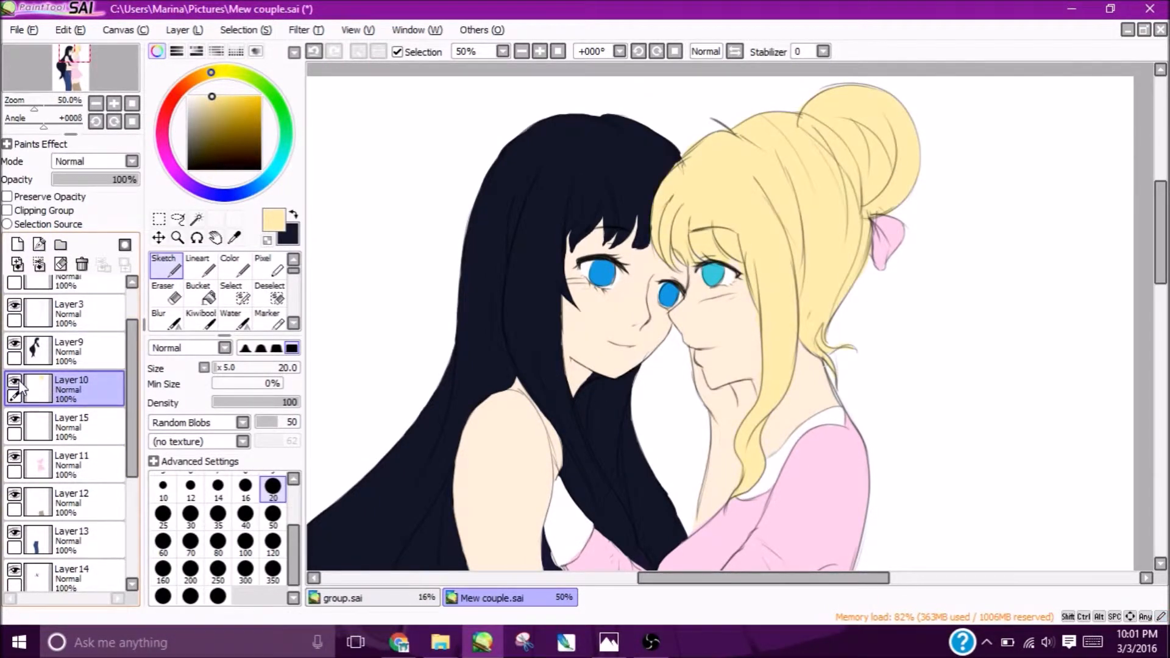
{"action": "left_click", "coordinate": [15, 382]}
{"action": "left_click", "coordinate": [15, 382]}
{"action": "scroll", "coordinate": [126, 329], "scroll_direction": "down", "scroll_amount": 1}
{"action": "mouse_move", "coordinate": [126, 329]}
{"action": "left_mouse_down"}
{"action": "mouse_move", "coordinate": [130, 320]}
{"action": "mouse_move", "coordinate": [135, 330]}
{"action": "left_mouse_up"}
{"action": "left_click", "coordinate": [17, 380]}
{"action": "left_click", "coordinate": [17, 380]}
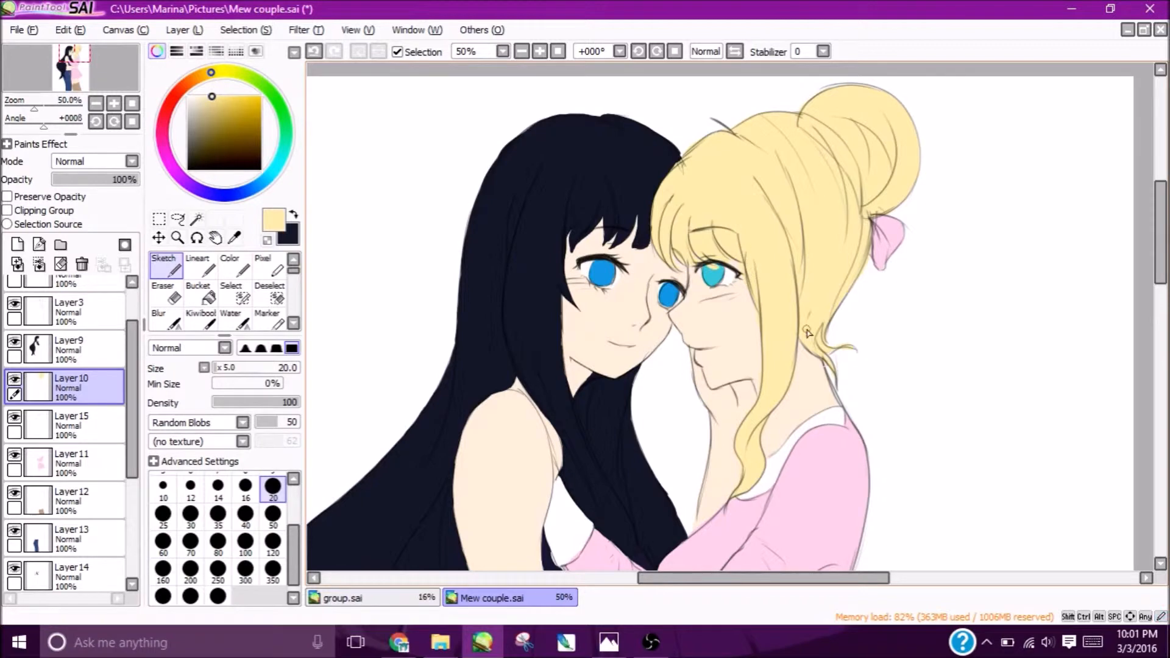
{"action": "key", "text": "e"}
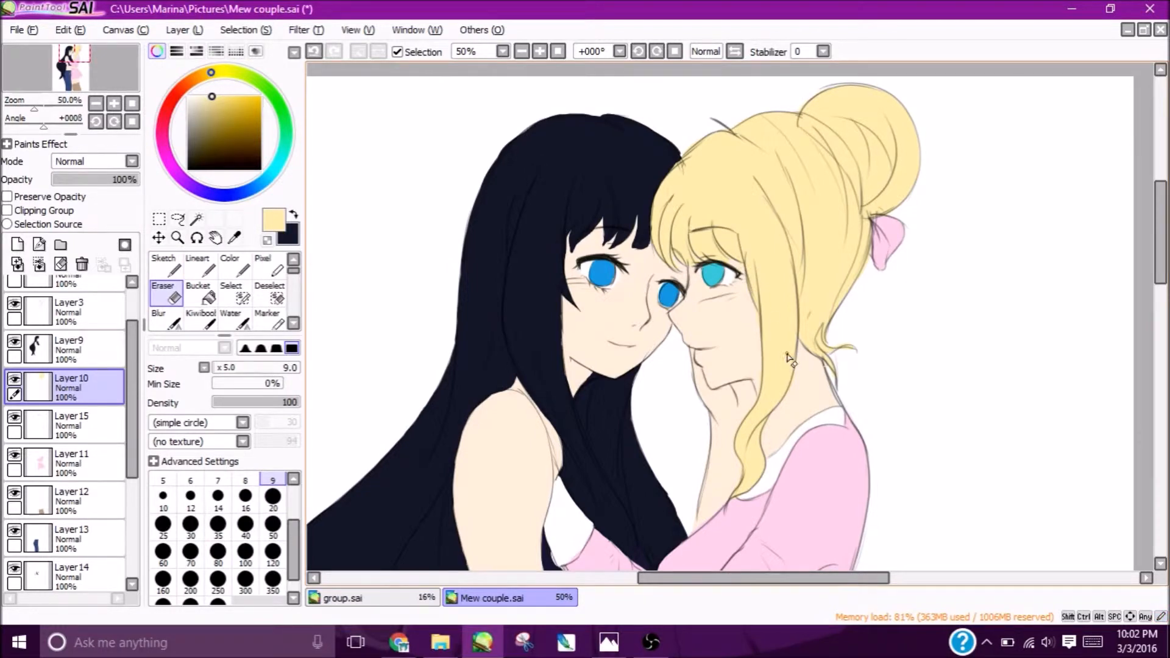
{"action": "key", "text": "n"}
{"action": "mouse_move", "coordinate": [1166, 202]}
{"action": "left_mouse_down"}
{"action": "mouse_move", "coordinate": [1167, 227]}
{"action": "mouse_move", "coordinate": [1167, 200]}
{"action": "left_mouse_up"}
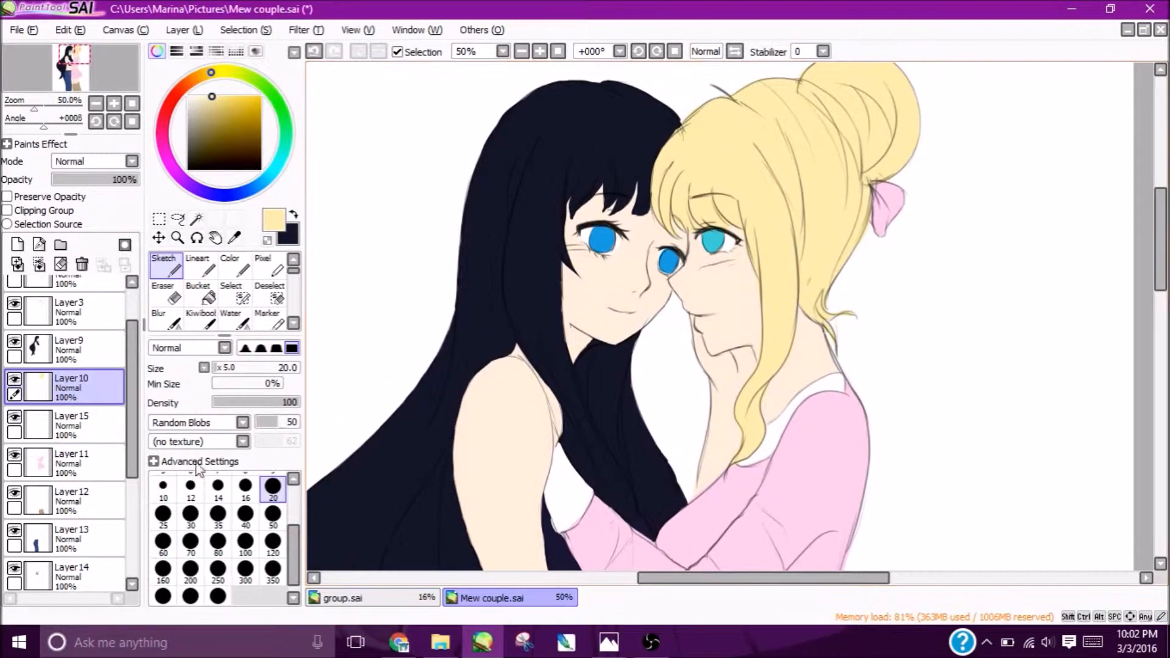
Add a new layer directly above the blonde hair layer, Layer10, and turn it into a clipping group.
{"action": "left_click", "coordinate": [14, 379]}
{"action": "left_click", "coordinate": [14, 379]}
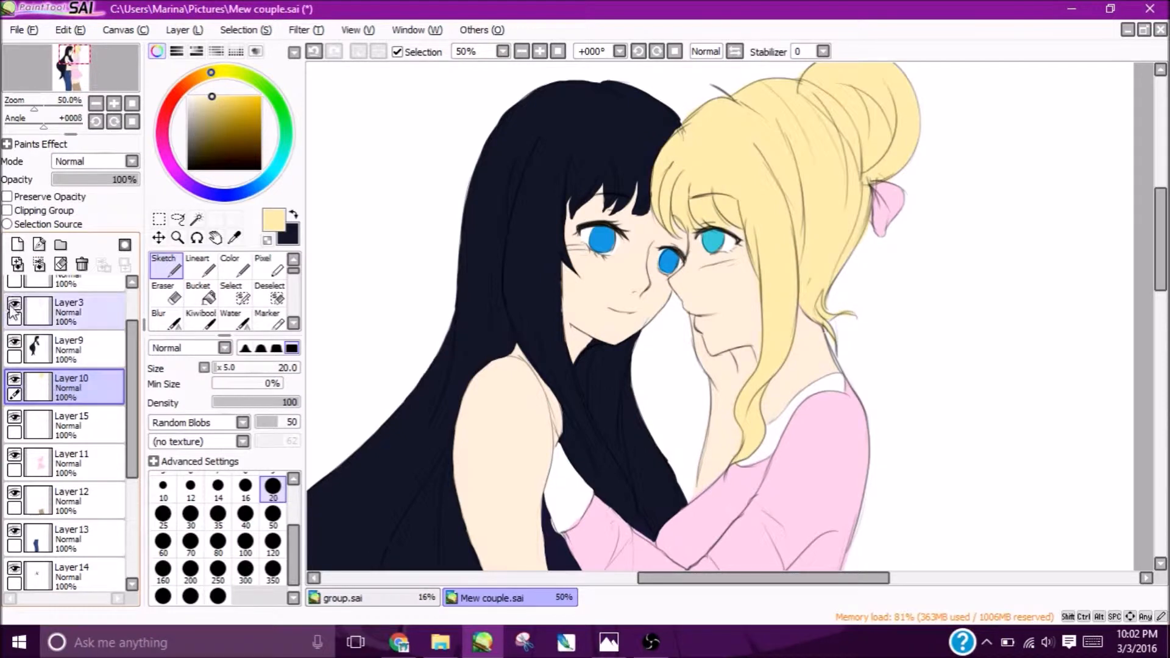
{"action": "left_click", "coordinate": [18, 245]}
{"action": "left_click", "coordinate": [43, 211]}
{"action": "left_click", "coordinate": [15, 417]}
{"action": "left_click", "coordinate": [15, 418]}
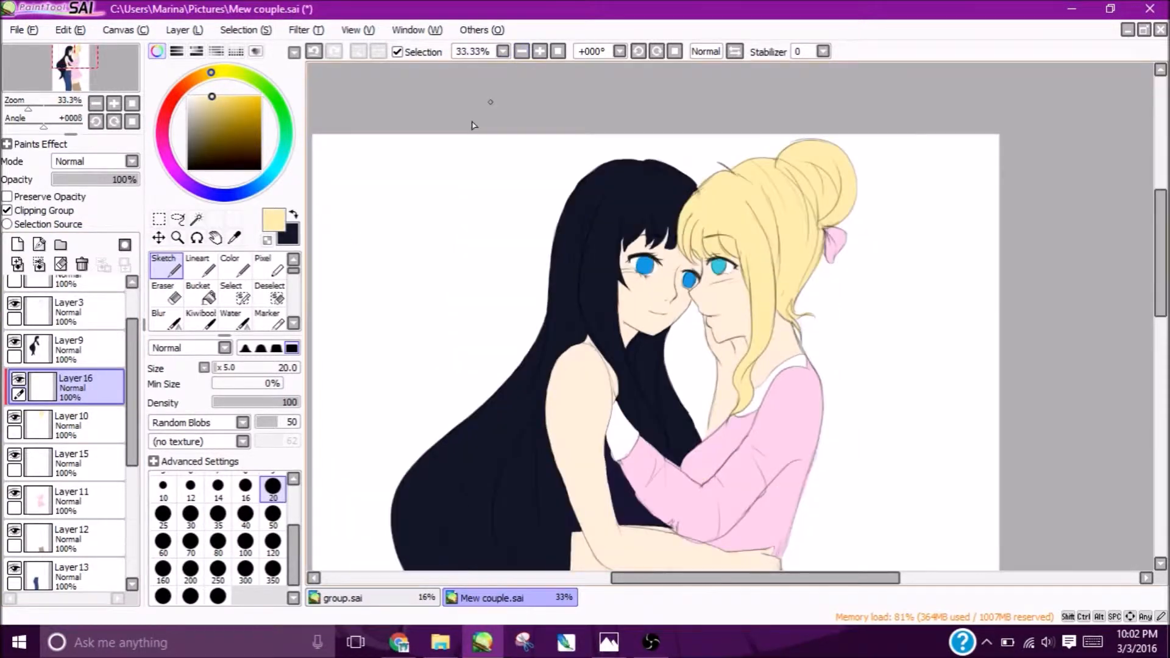
Test the clipping with a dark horizontal stroke across both heads, and undo it.
{"action": "left_click", "coordinate": [521, 51]}
{"action": "left_click", "coordinate": [291, 238]}
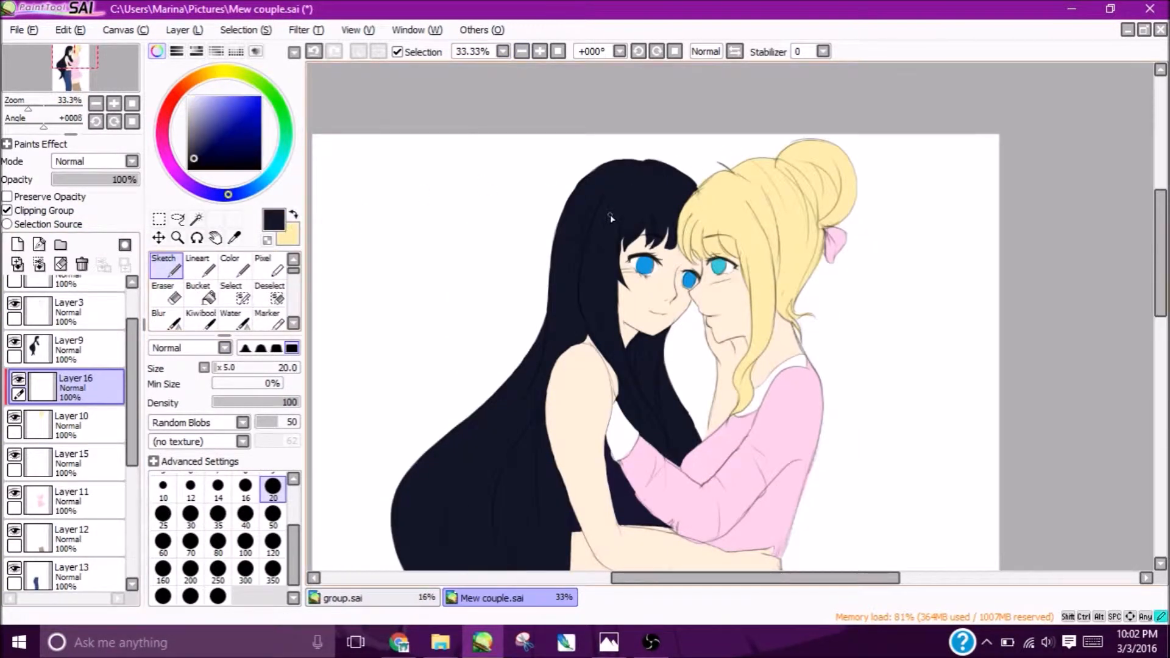
{"action": "left_click_drag", "start_coordinate": [611, 214], "coordinate": [951, 210]}
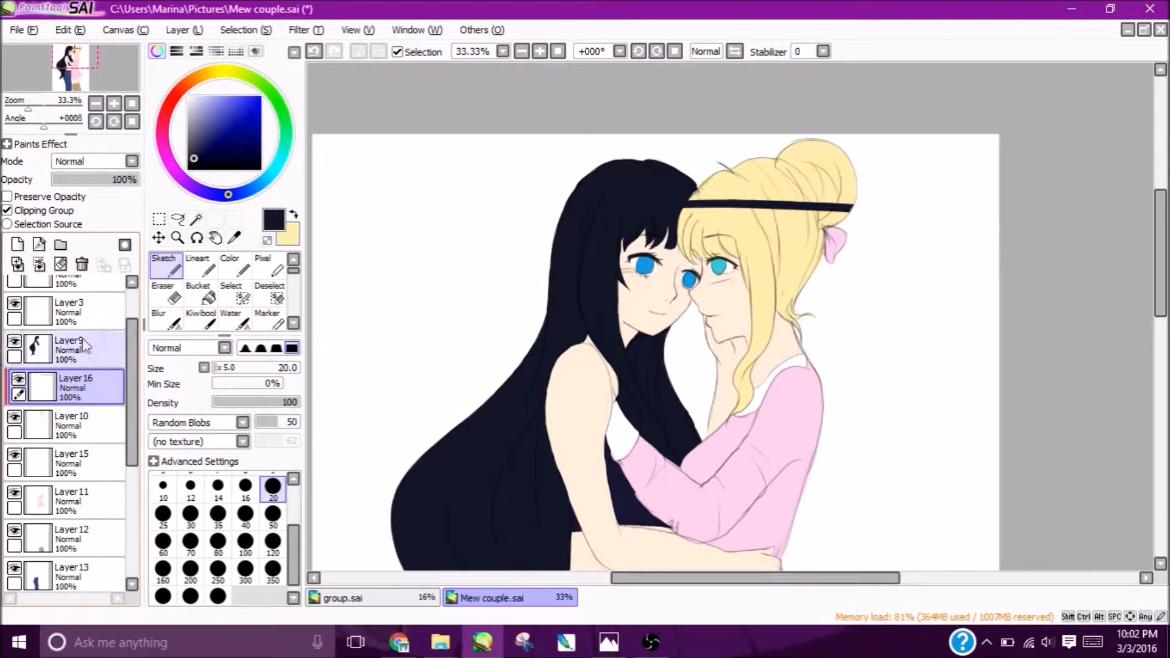
{"action": "left_click", "coordinate": [313, 52]}
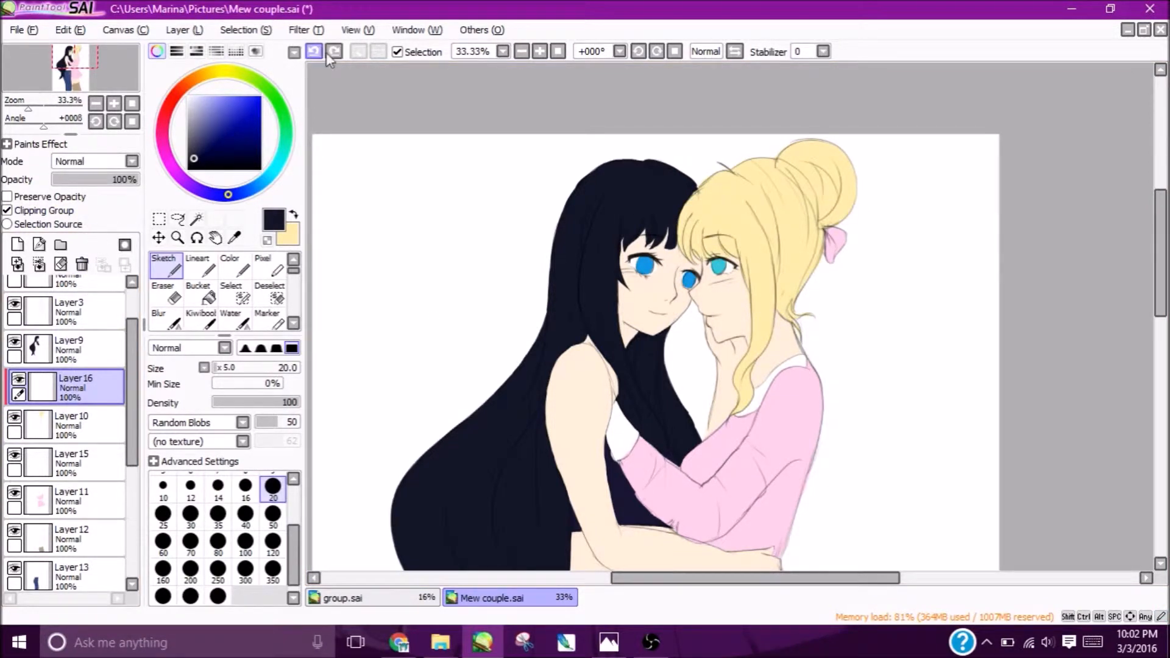
Scribble bright blue over the blonde hair on the clipped layer, compare layer visibility, and clear the layer.
{"action": "left_click_drag", "start_coordinate": [242, 110], "coordinate": [256, 98]}
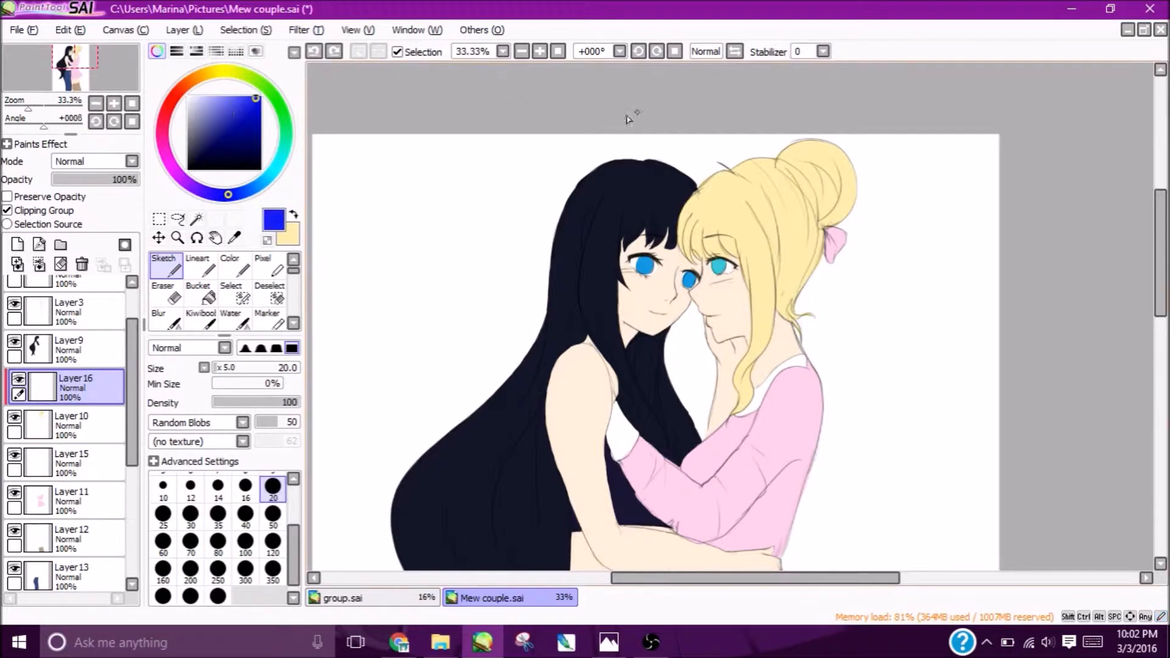
{"action": "mouse_move", "coordinate": [696, 190]}
{"action": "left_mouse_down"}
{"action": "mouse_move", "coordinate": [508, 276]}
{"action": "mouse_move", "coordinate": [901, 194]}
{"action": "mouse_move", "coordinate": [713, 289]}
{"action": "mouse_move", "coordinate": [806, 350]}
{"action": "left_mouse_up"}
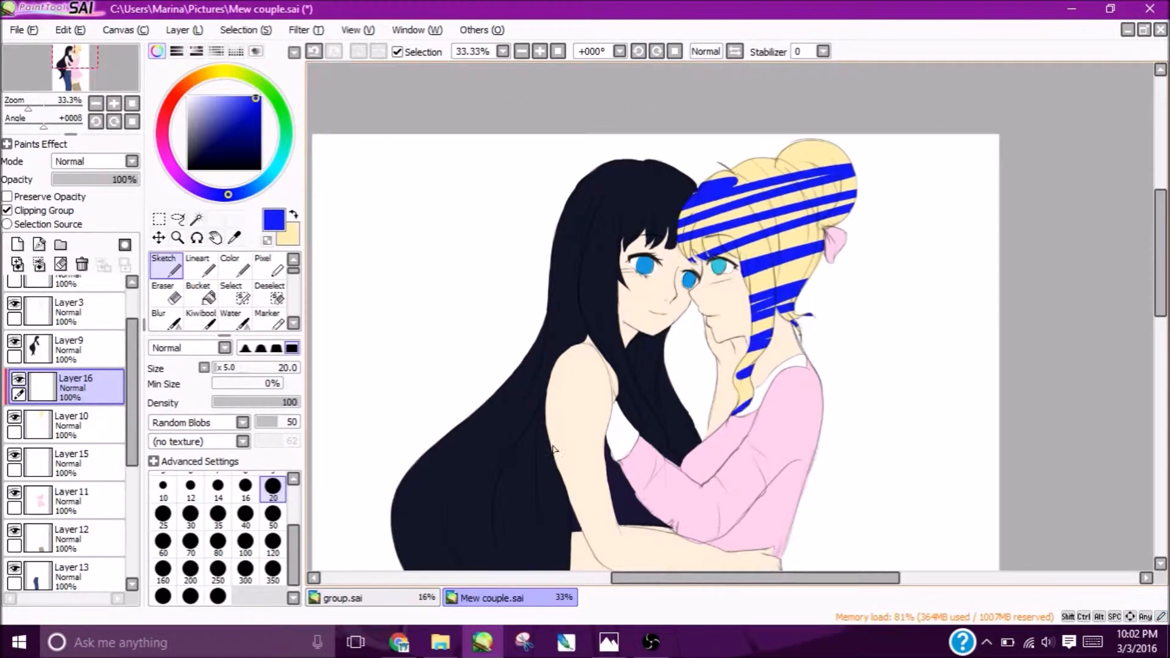
{"action": "left_click", "coordinate": [14, 419]}
{"action": "left_click", "coordinate": [14, 418]}
{"action": "left_click", "coordinate": [19, 379]}
{"action": "left_click", "coordinate": [18, 379]}
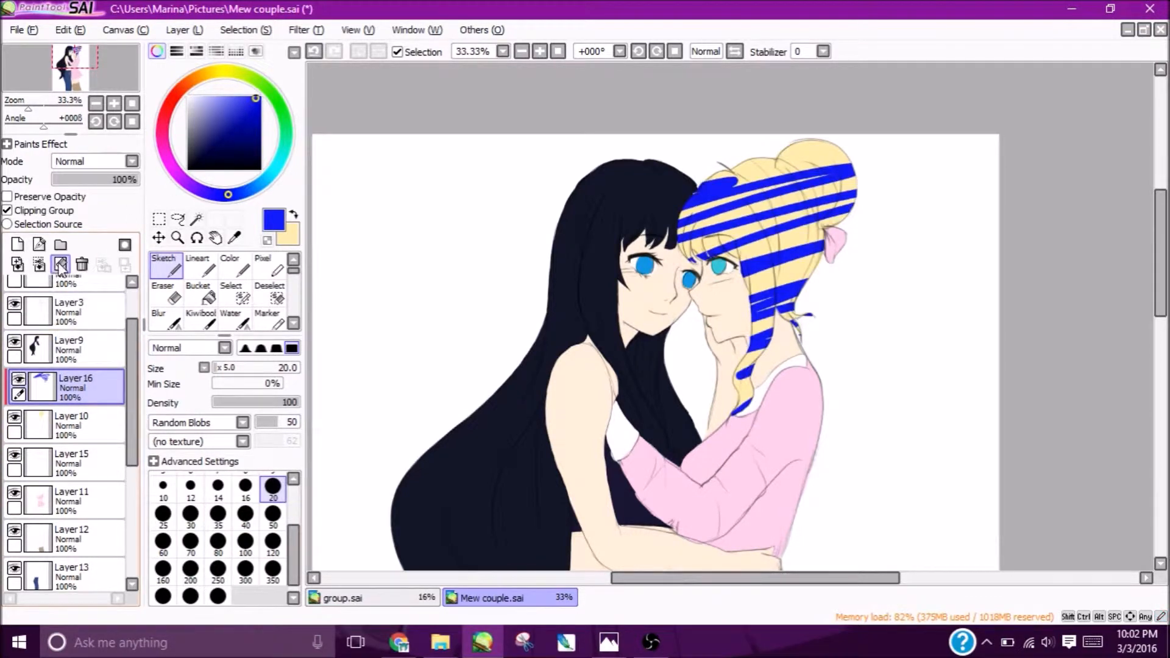
{"action": "left_click", "coordinate": [60, 265]}
Set the blending mode of the clipped Layer16 to Multiply.
{"action": "left_click", "coordinate": [101, 161]}
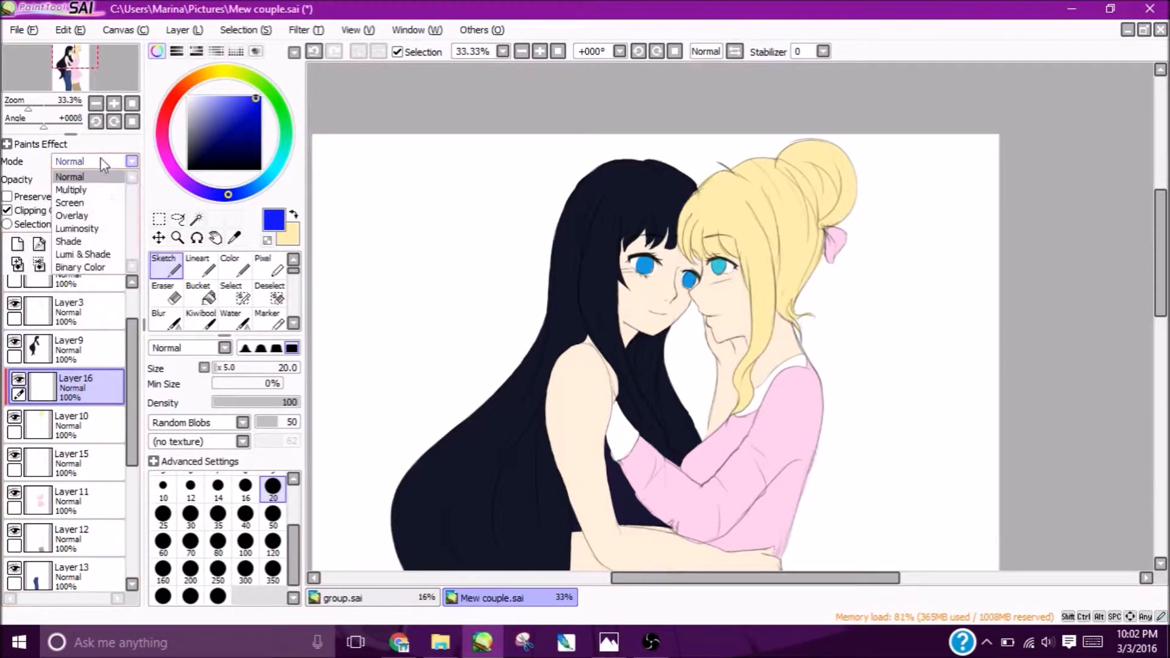
{"action": "left_click", "coordinate": [102, 191]}
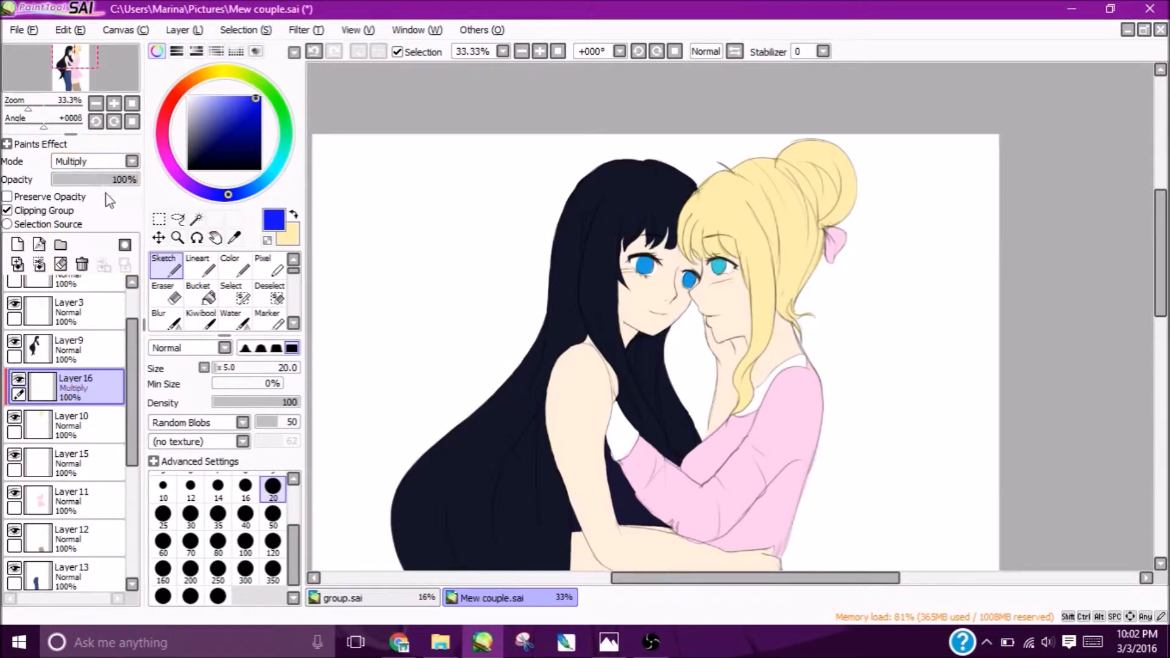
{"action": "mouse_move", "coordinate": [756, 175]}
{"action": "left_mouse_down"}
{"action": "mouse_move", "coordinate": [726, 194]}
{"action": "mouse_move", "coordinate": [780, 227]}
{"action": "left_mouse_up"}
{"action": "key", "text": "ctrl+z"}
Try shading the blonde hair with its own base colour on the Multiply layer, and undo the scribbles.
{"action": "left_click", "coordinate": [295, 214]}
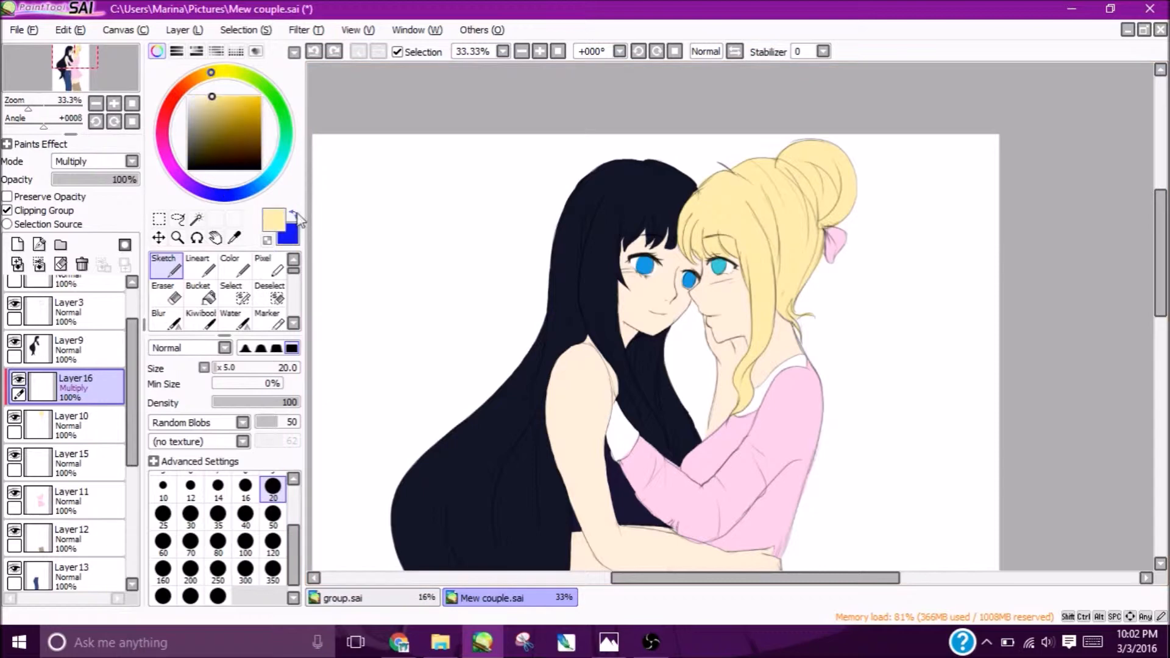
{"action": "left_click", "coordinate": [234, 239]}
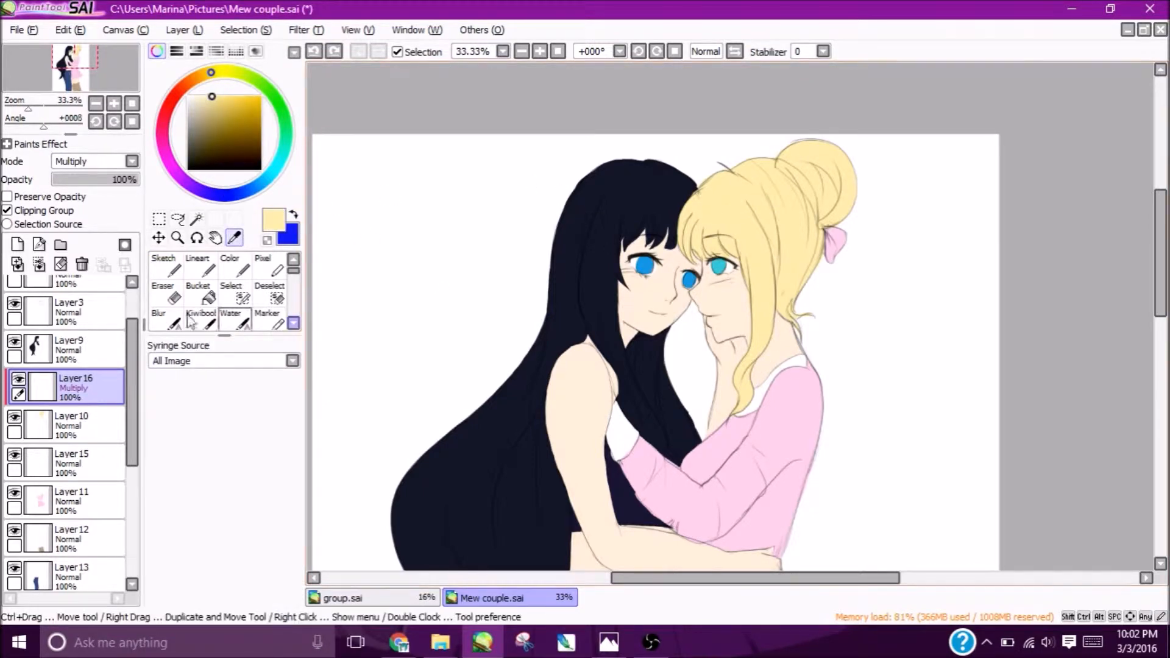
{"action": "left_click", "coordinate": [164, 267]}
{"action": "mouse_move", "coordinate": [717, 182]}
{"action": "left_mouse_down"}
{"action": "mouse_move", "coordinate": [793, 238]}
{"action": "mouse_move", "coordinate": [780, 262]}
{"action": "mouse_move", "coordinate": [718, 238]}
{"action": "left_mouse_up"}
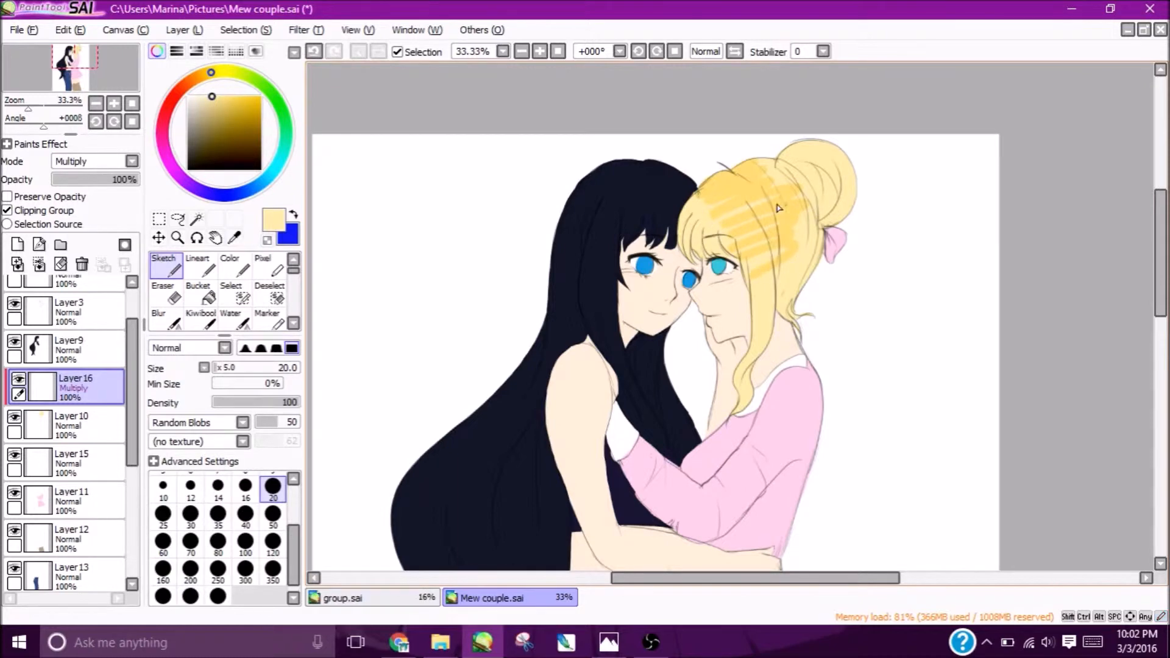
{"action": "left_click", "coordinate": [541, 52]}
{"action": "left_click", "coordinate": [540, 52]}
{"action": "left_click_drag", "start_coordinate": [73, 58], "coordinate": [134, 13]}
{"action": "left_click", "coordinate": [132, 161]}
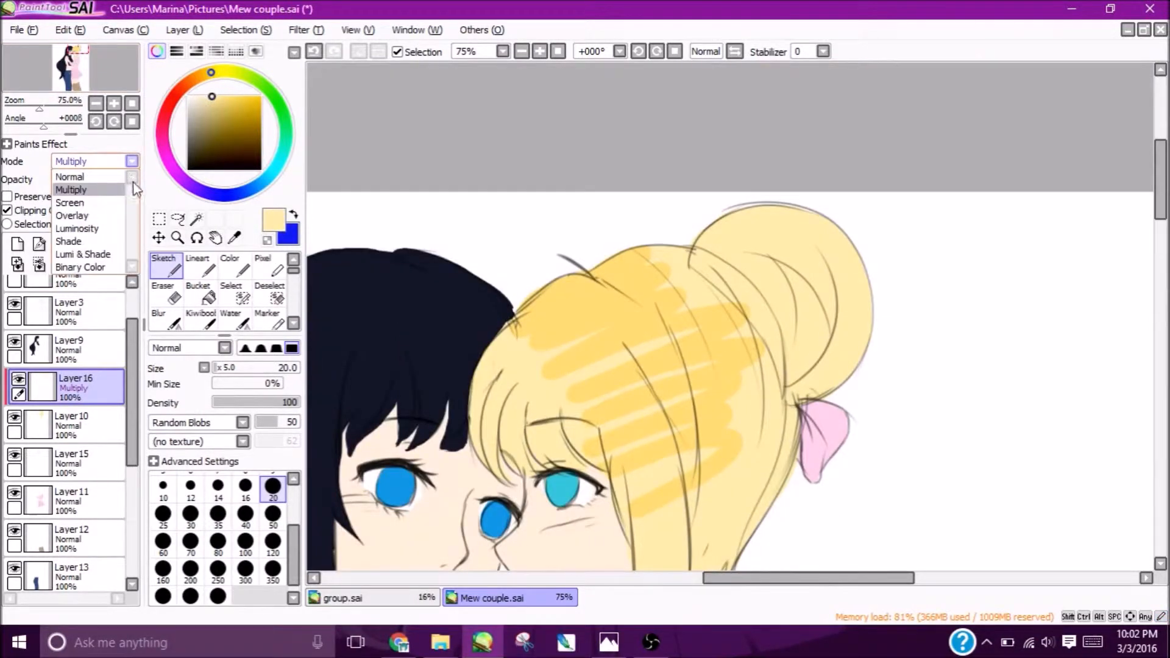
{"action": "left_click", "coordinate": [118, 193]}
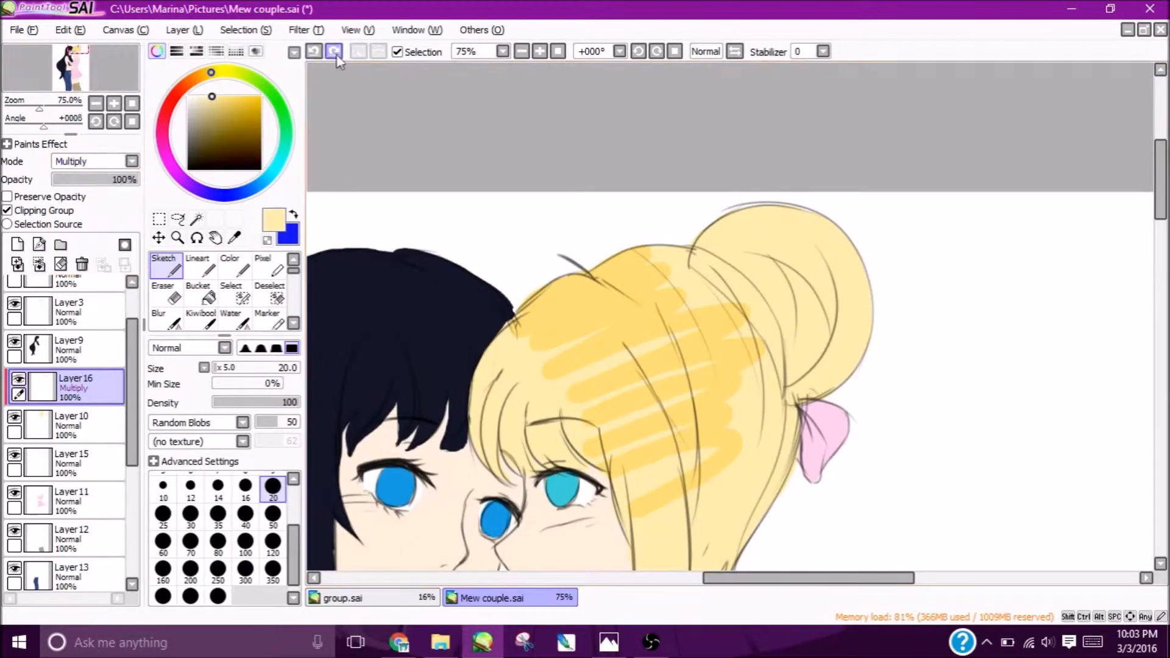
{"action": "left_click", "coordinate": [315, 51]}
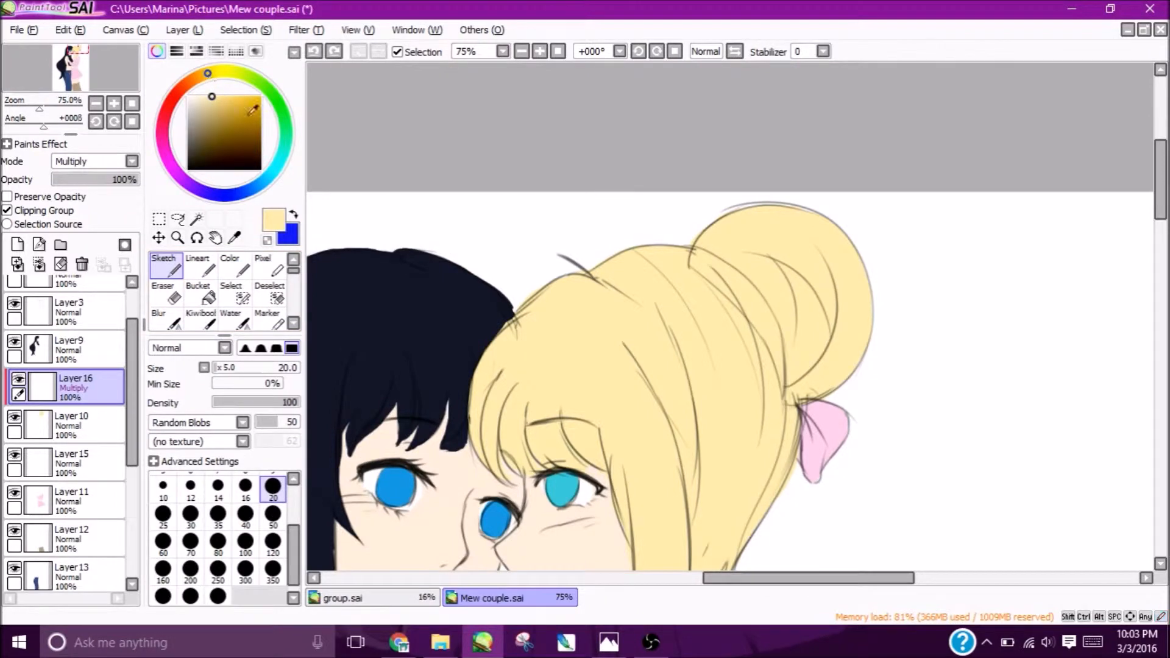
Sample the blonde hair and adjust it to a more orange, desaturated beige as shading colour for the Sketch brush.
{"action": "left_click", "coordinate": [235, 239]}
{"action": "left_click", "coordinate": [553, 329]}
{"action": "left_click", "coordinate": [175, 96]}
{"action": "left_click", "coordinate": [211, 73]}
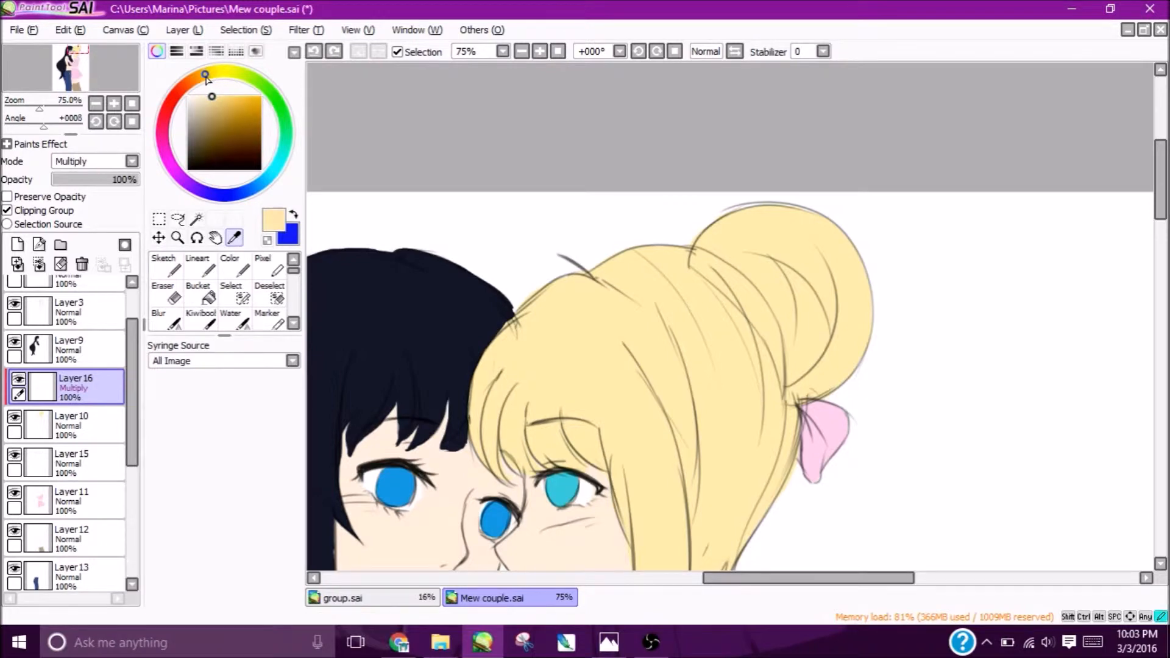
{"action": "left_click_drag", "start_coordinate": [213, 74], "coordinate": [205, 73]}
{"action": "left_click", "coordinate": [218, 102]}
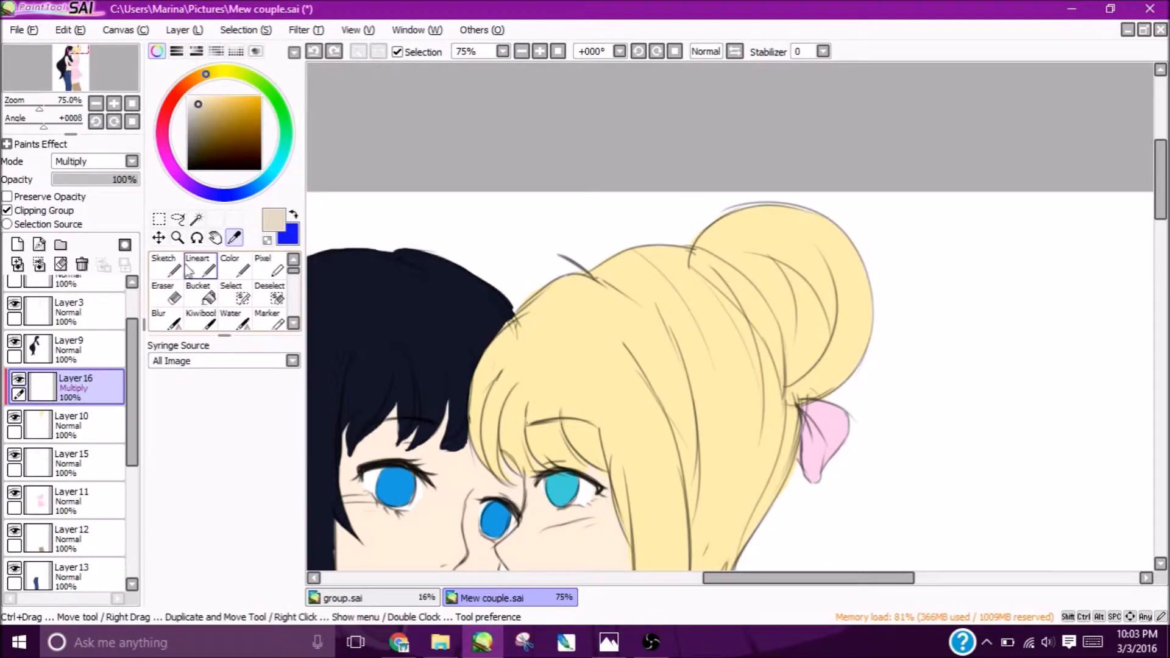
{"action": "left_click", "coordinate": [163, 265]}
Set the stabilizer to S-4 and paint a shadow along the blonde strand framing the girl's face.
{"action": "left_click", "coordinate": [823, 52]}
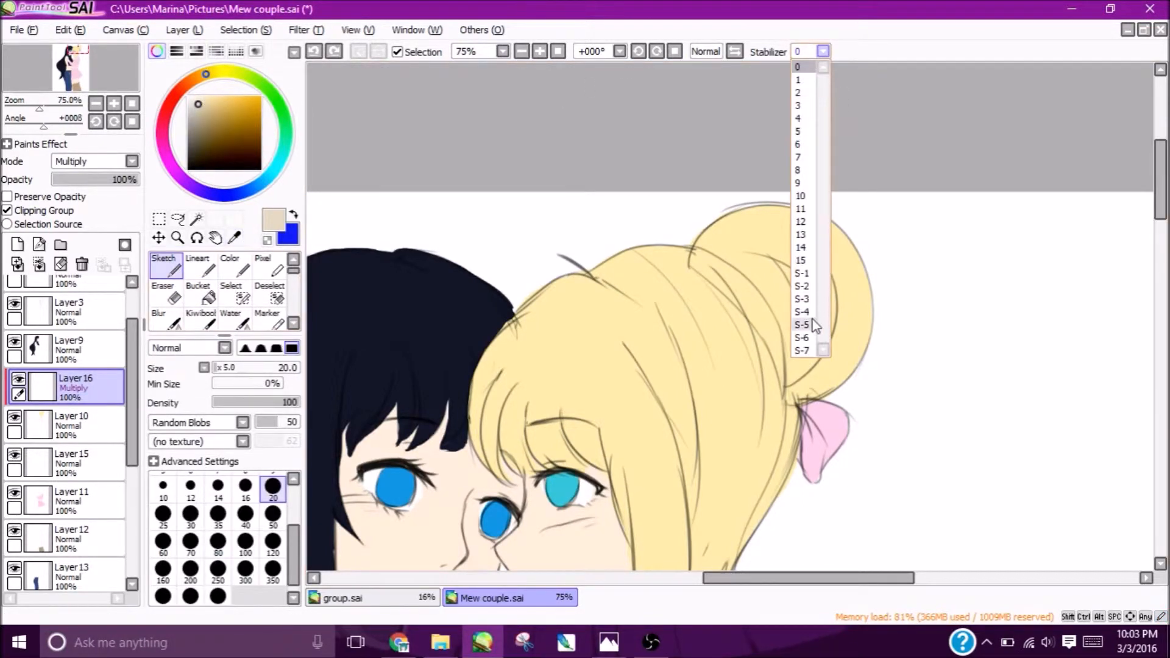
{"action": "left_click", "coordinate": [808, 321]}
{"action": "left_click_drag", "start_coordinate": [1163, 204], "coordinate": [1163, 241]}
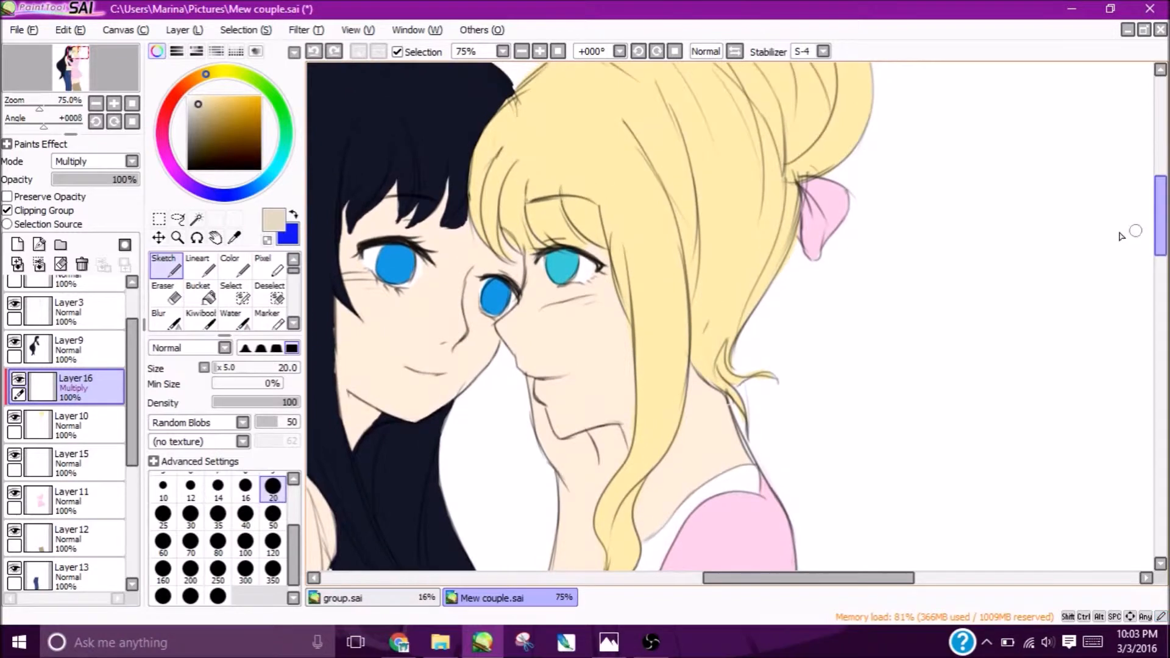
{"action": "left_click_drag", "start_coordinate": [605, 201], "coordinate": [632, 354]}
{"action": "left_click_drag", "start_coordinate": [604, 197], "coordinate": [645, 395]}
{"action": "key", "text": "ctrl+z"}
{"action": "left_click_drag", "start_coordinate": [600, 190], "coordinate": [626, 345]}
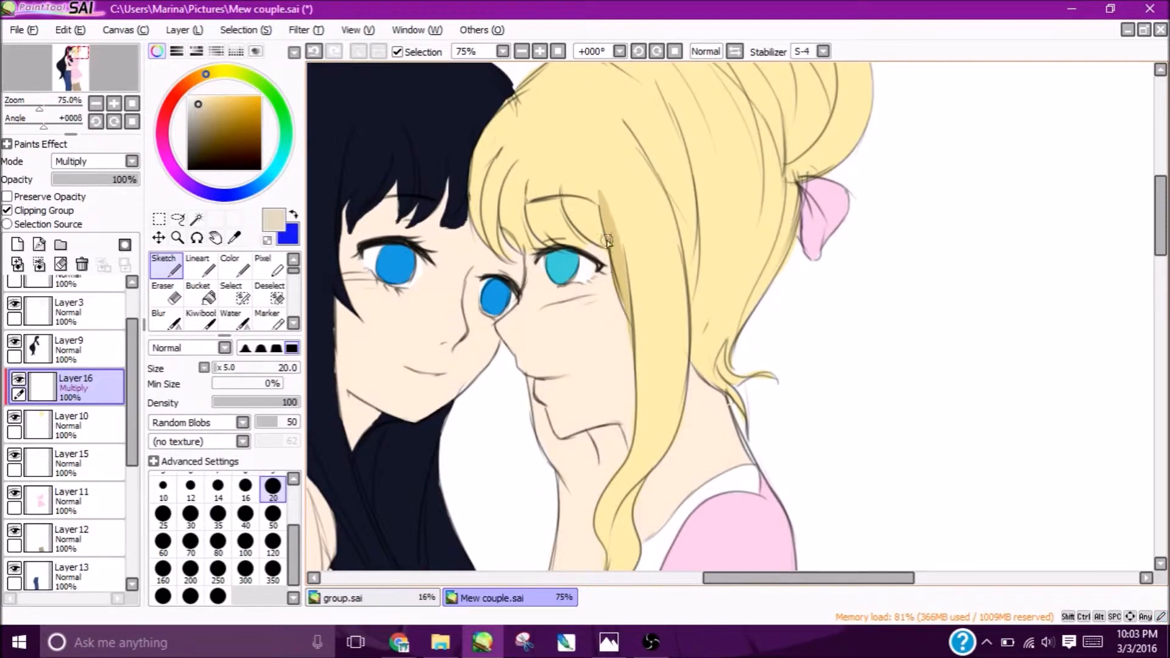
Shade the blonde hair behind the long front lock, at the nape and up towards the bun.
{"action": "mouse_move", "coordinate": [628, 125]}
{"action": "left_mouse_down"}
{"action": "mouse_move", "coordinate": [705, 251]}
{"action": "mouse_move", "coordinate": [704, 365]}
{"action": "left_mouse_up"}
{"action": "left_click_drag", "start_coordinate": [690, 256], "coordinate": [705, 359]}
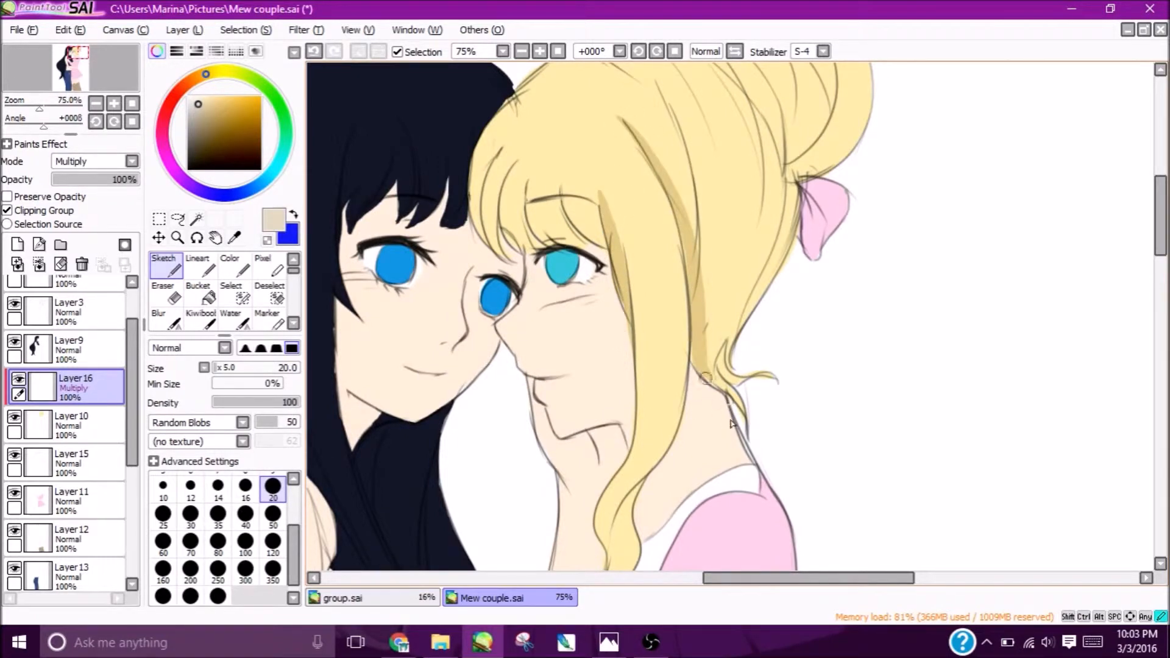
{"action": "left_click_drag", "start_coordinate": [726, 400], "coordinate": [716, 363]}
{"action": "mouse_move", "coordinate": [653, 85]}
{"action": "left_mouse_down"}
{"action": "mouse_move", "coordinate": [680, 139]}
{"action": "mouse_move", "coordinate": [703, 290]}
{"action": "mouse_move", "coordinate": [698, 259]}
{"action": "left_mouse_up"}
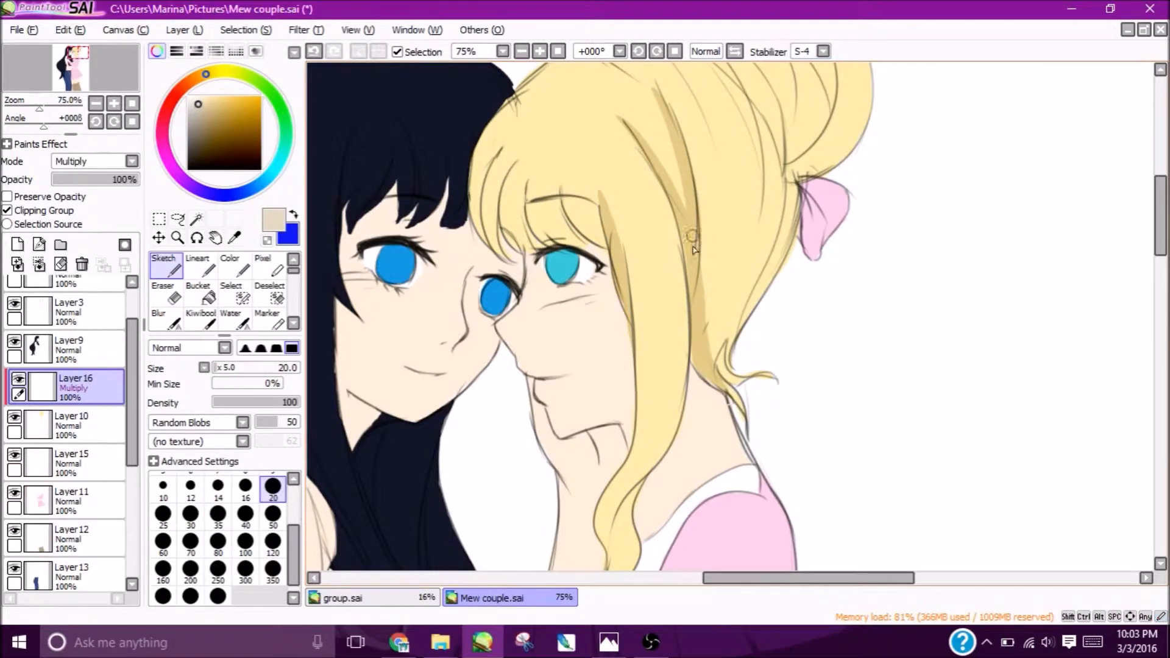
{"action": "mouse_move", "coordinate": [768, 128]}
{"action": "left_mouse_down"}
{"action": "mouse_move", "coordinate": [766, 282]}
{"action": "mouse_move", "coordinate": [704, 389]}
{"action": "left_mouse_up"}
{"action": "key", "text": "ctrl+z"}
{"action": "mouse_move", "coordinate": [767, 123]}
{"action": "left_mouse_down"}
{"action": "mouse_move", "coordinate": [774, 149]}
{"action": "mouse_move", "coordinate": [745, 298]}
{"action": "mouse_move", "coordinate": [755, 262]}
{"action": "mouse_move", "coordinate": [736, 302]}
{"action": "mouse_move", "coordinate": [755, 399]}
{"action": "mouse_move", "coordinate": [726, 368]}
{"action": "mouse_move", "coordinate": [762, 385]}
{"action": "mouse_move", "coordinate": [736, 389]}
{"action": "mouse_move", "coordinate": [709, 362]}
{"action": "mouse_move", "coordinate": [721, 365]}
{"action": "mouse_move", "coordinate": [711, 369]}
{"action": "mouse_move", "coordinate": [715, 321]}
{"action": "mouse_move", "coordinate": [731, 298]}
{"action": "mouse_move", "coordinate": [695, 341]}
{"action": "mouse_move", "coordinate": [702, 349]}
{"action": "mouse_move", "coordinate": [701, 311]}
{"action": "mouse_move", "coordinate": [749, 255]}
{"action": "mouse_move", "coordinate": [766, 163]}
{"action": "mouse_move", "coordinate": [745, 277]}
{"action": "left_mouse_up"}
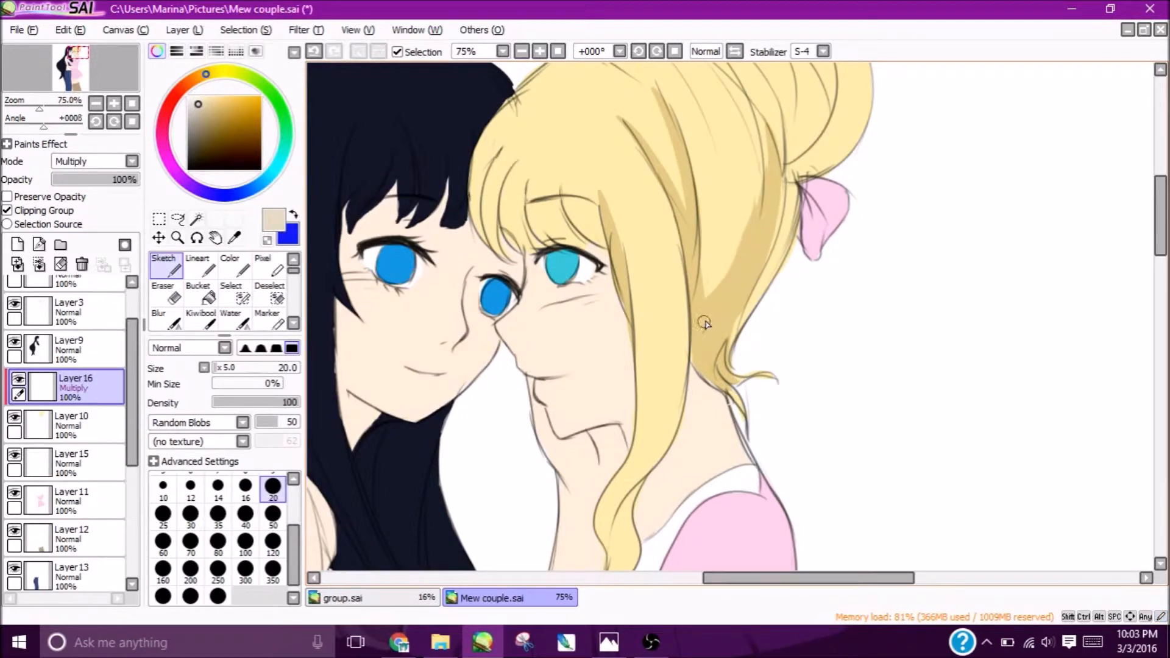
Reset the stabilizer to 0 and switch the drawing colour back to bright blue.
{"action": "left_click", "coordinate": [522, 52]}
{"action": "left_click", "coordinate": [521, 53]}
{"action": "left_click", "coordinate": [823, 53]}
{"action": "left_click", "coordinate": [814, 68]}
{"action": "left_click", "coordinate": [295, 212]}
Add a new normal layer above Layer5, at the top of the layer stack.
{"action": "scroll", "coordinate": [131, 305], "scroll_direction": "up", "scroll_amount": 2}
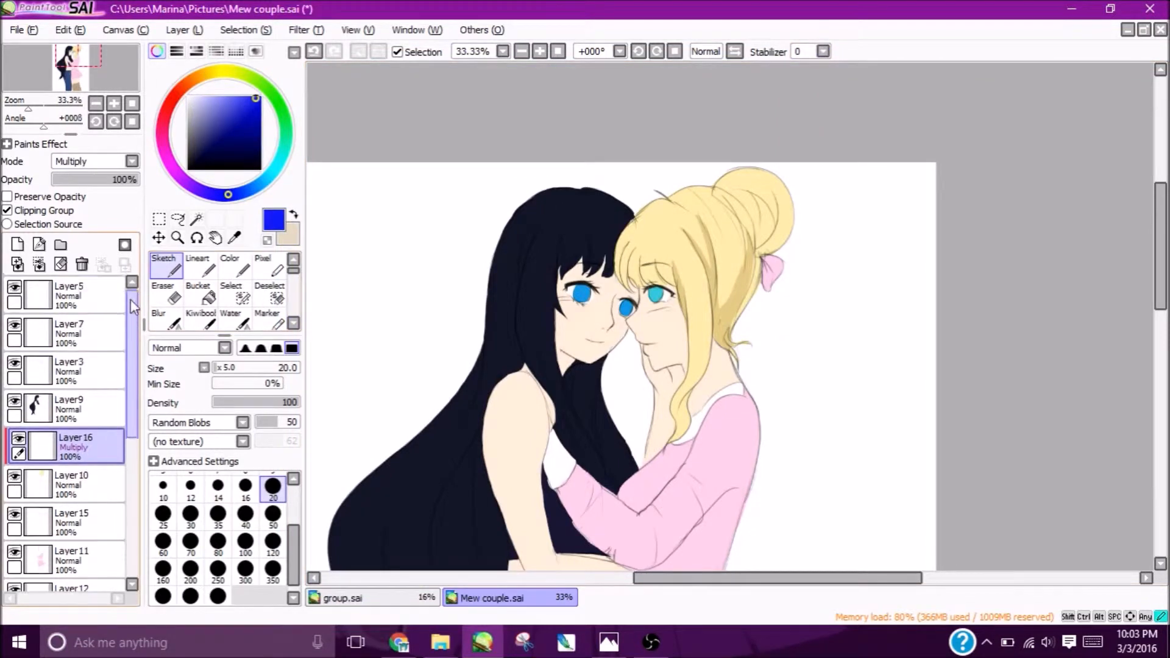
{"action": "left_click", "coordinate": [15, 291]}
{"action": "left_click", "coordinate": [14, 291]}
{"action": "left_click", "coordinate": [17, 244]}
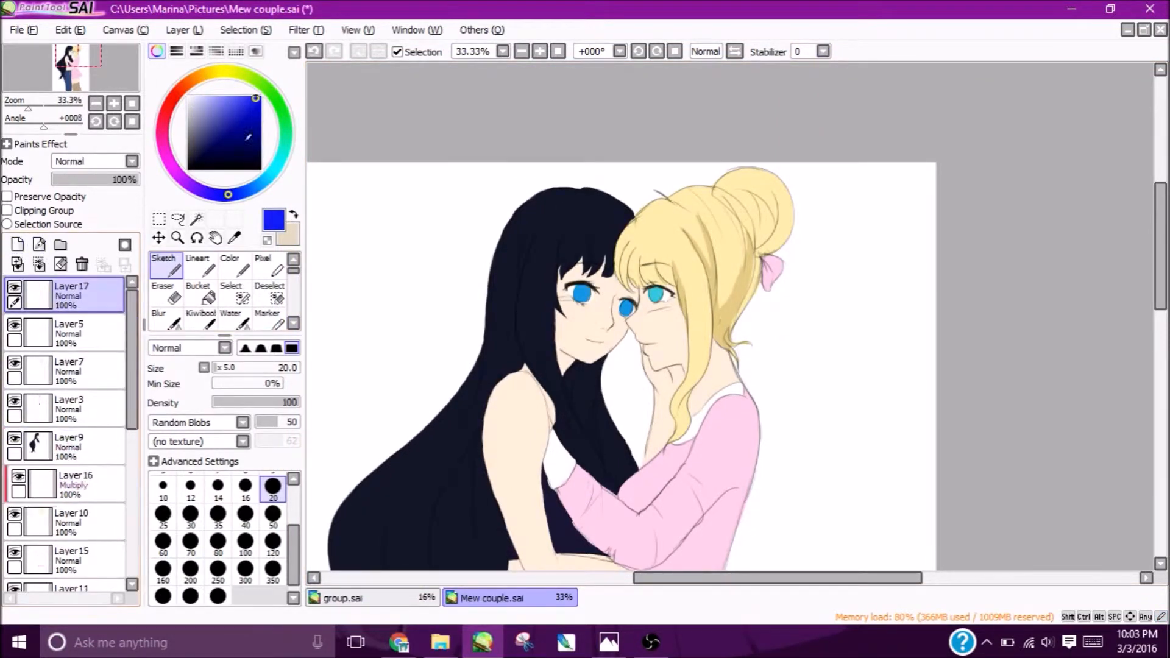
Set the Sketch brush size to 120 for the new top layer.
{"action": "left_click", "coordinate": [522, 53]}
{"action": "left_click_drag", "start_coordinate": [72, 64], "coordinate": [67, 70]}
{"action": "left_click", "coordinate": [273, 542]}
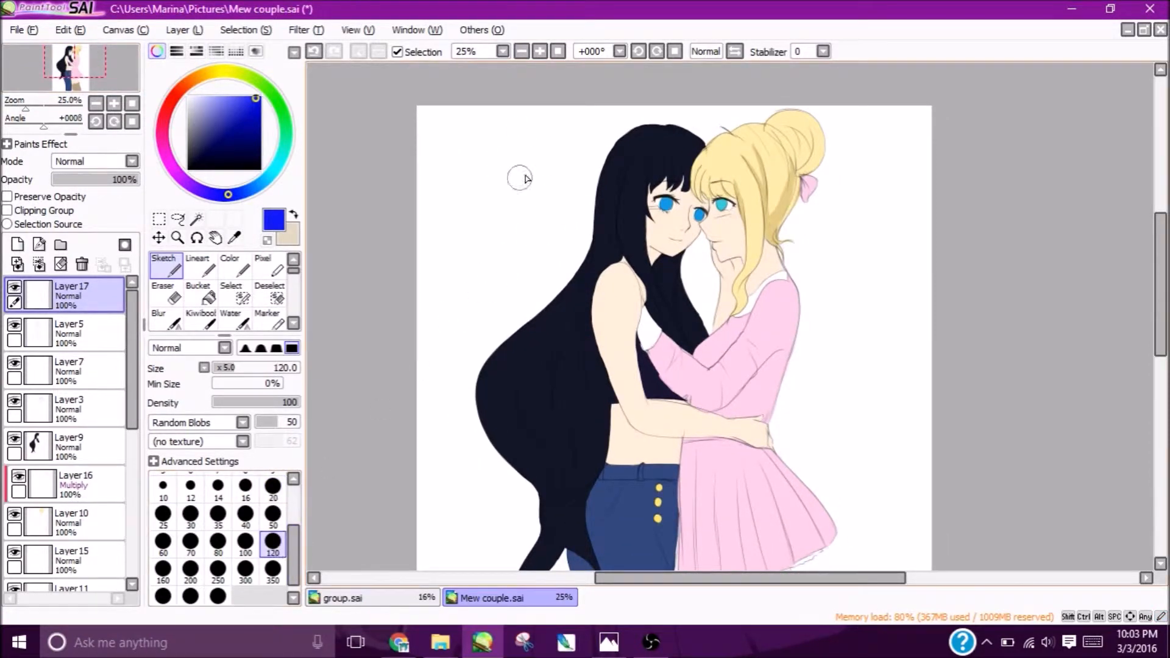
Paint a large bright blue light source in the canvas's upper-left corner with several rays slanting down across the couple.
{"action": "mouse_move", "coordinate": [489, 100]}
{"action": "left_mouse_down"}
{"action": "mouse_move", "coordinate": [454, 85]}
{"action": "mouse_move", "coordinate": [410, 143]}
{"action": "mouse_move", "coordinate": [479, 165]}
{"action": "mouse_move", "coordinate": [567, 134]}
{"action": "mouse_move", "coordinate": [522, 170]}
{"action": "left_mouse_up"}
{"action": "left_click_drag", "start_coordinate": [664, 114], "coordinate": [767, 126]}
{"action": "left_click_drag", "start_coordinate": [527, 263], "coordinate": [634, 338]}
{"action": "left_click_drag", "start_coordinate": [417, 383], "coordinate": [511, 513]}
{"action": "left_click_drag", "start_coordinate": [565, 195], "coordinate": [671, 359]}
{"action": "left_click_drag", "start_coordinate": [461, 291], "coordinate": [556, 486]}
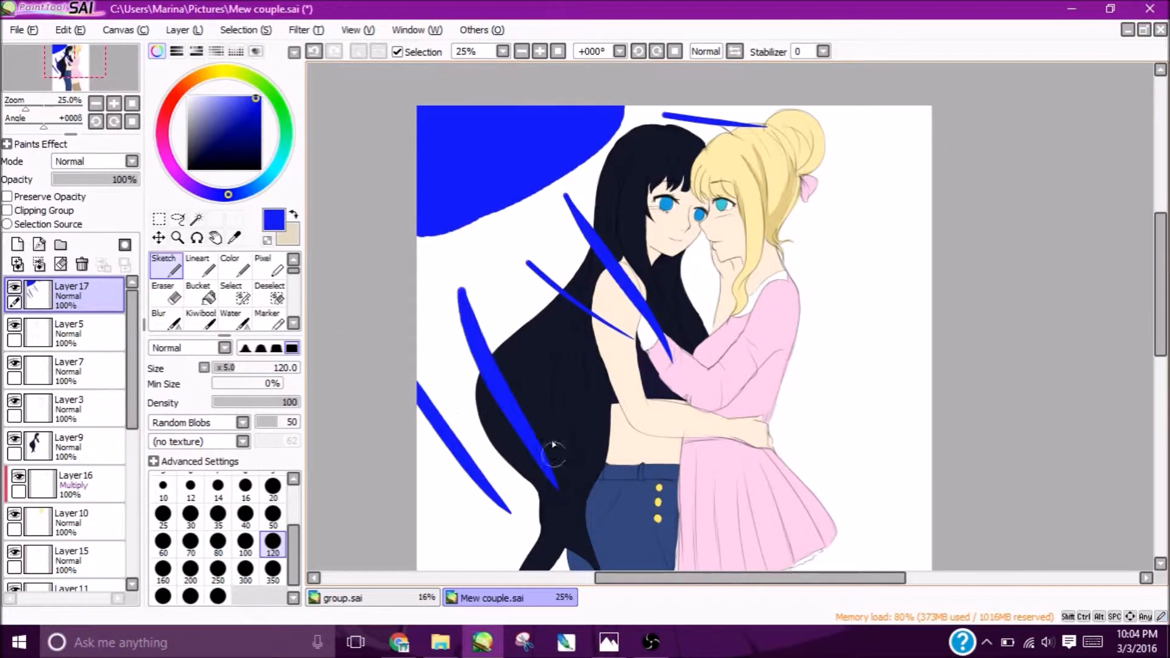
Switch the drawing colour back to the beige shading tone and set the stabilizer to S-3.
{"action": "left_click", "coordinate": [540, 51]}
{"action": "left_click_drag", "start_coordinate": [83, 76], "coordinate": [127, 42]}
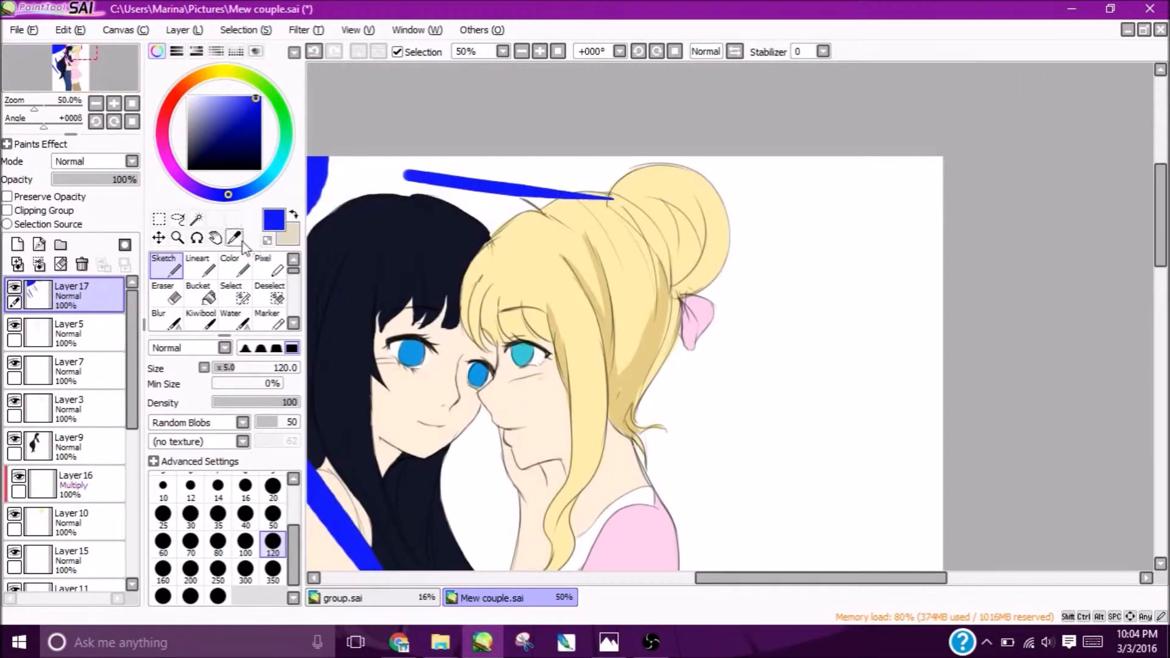
{"action": "left_click", "coordinate": [291, 226]}
{"action": "left_click", "coordinate": [823, 51]}
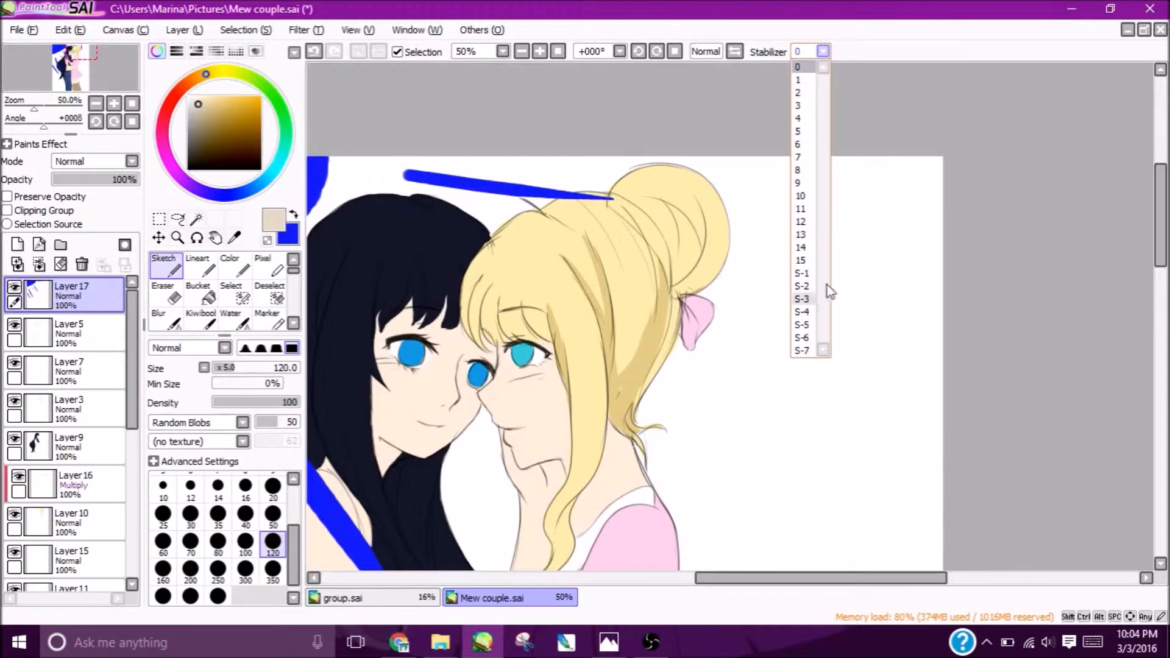
{"action": "left_click", "coordinate": [807, 301]}
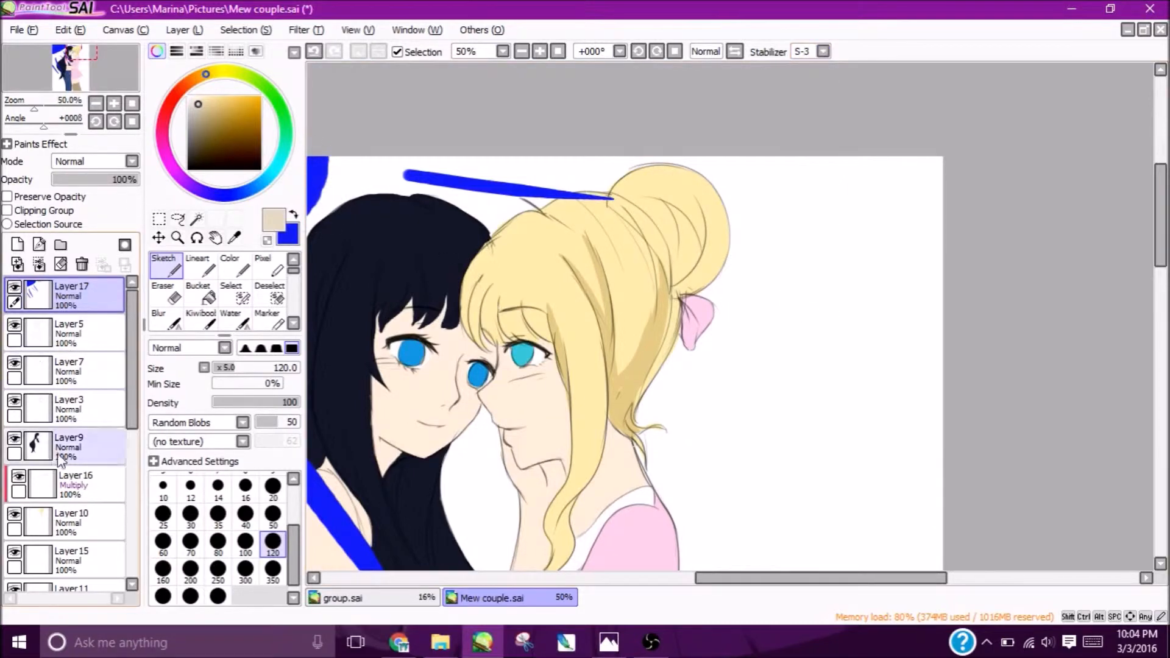
Select the clipped Multiply layer Layer16 and set the Sketch brush size to 20.
{"action": "left_click", "coordinate": [41, 487]}
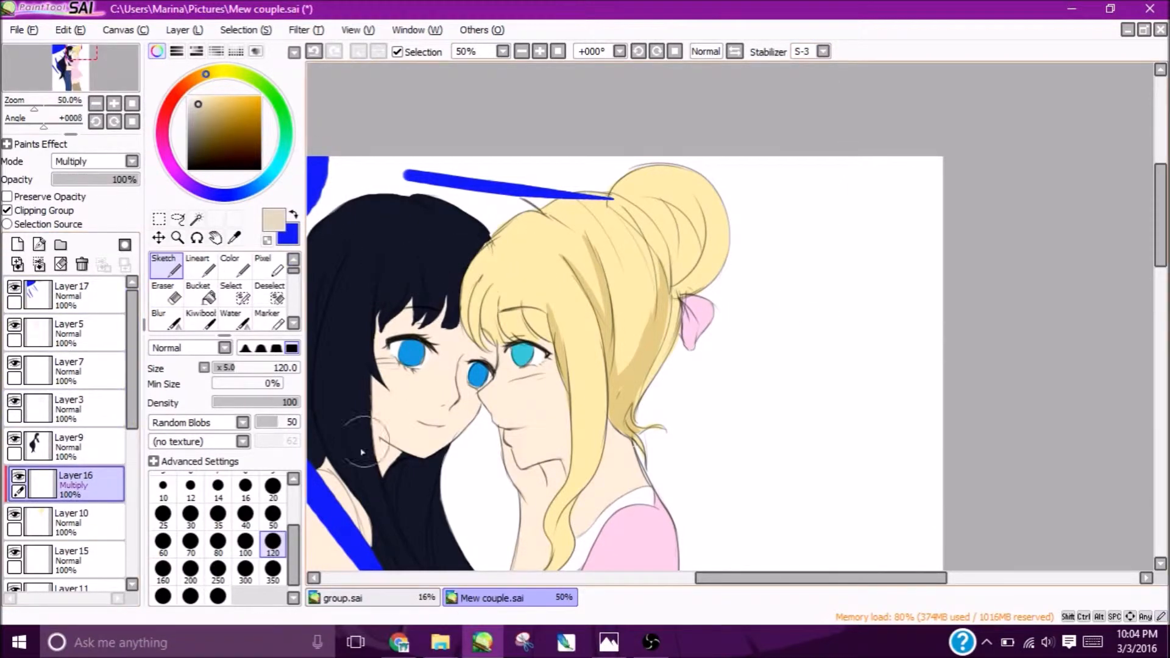
{"action": "left_click", "coordinate": [291, 496]}
{"action": "left_click_drag", "start_coordinate": [295, 517], "coordinate": [297, 542]}
{"action": "left_click", "coordinate": [273, 516]}
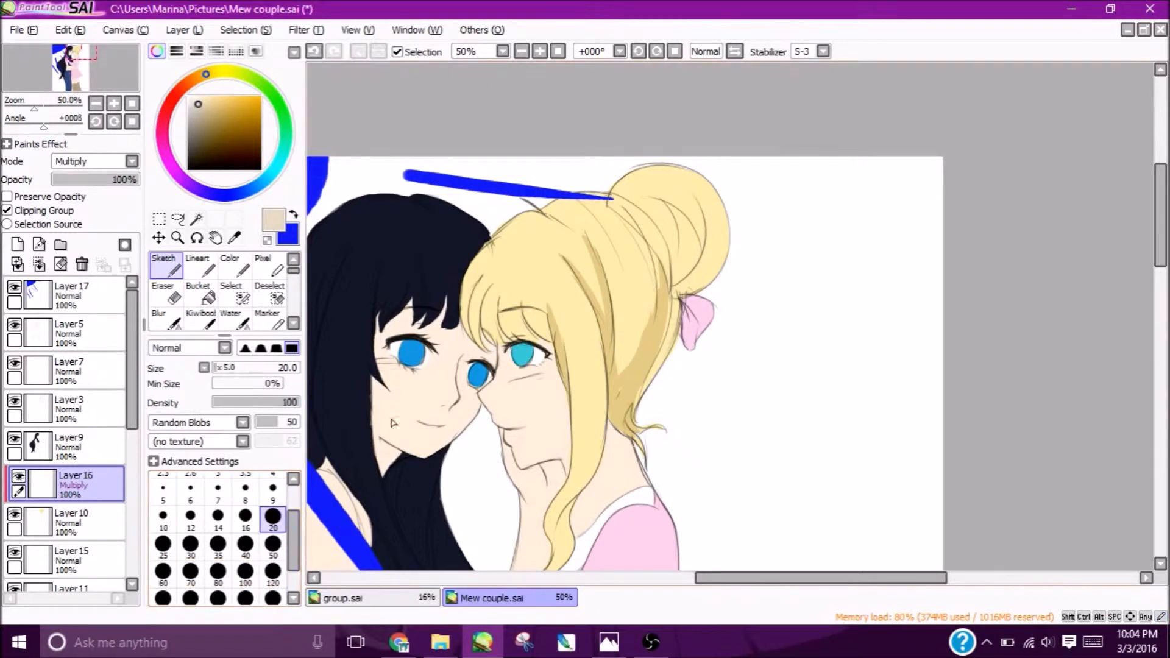
{"action": "left_click", "coordinate": [274, 547]}
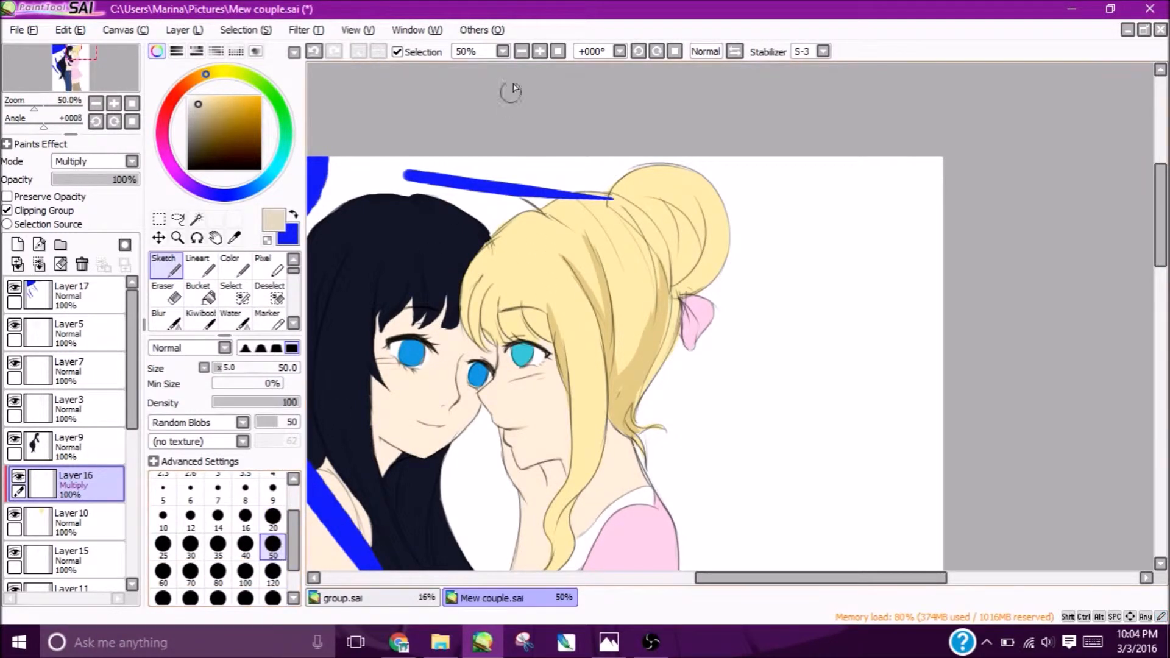
{"action": "left_click", "coordinate": [541, 51]}
{"action": "left_click", "coordinate": [273, 516]}
Shade the blonde hair's crown, the strands swept towards the back and the outer side of the bun in beige.
{"action": "left_click_drag", "start_coordinate": [431, 283], "coordinate": [487, 429]}
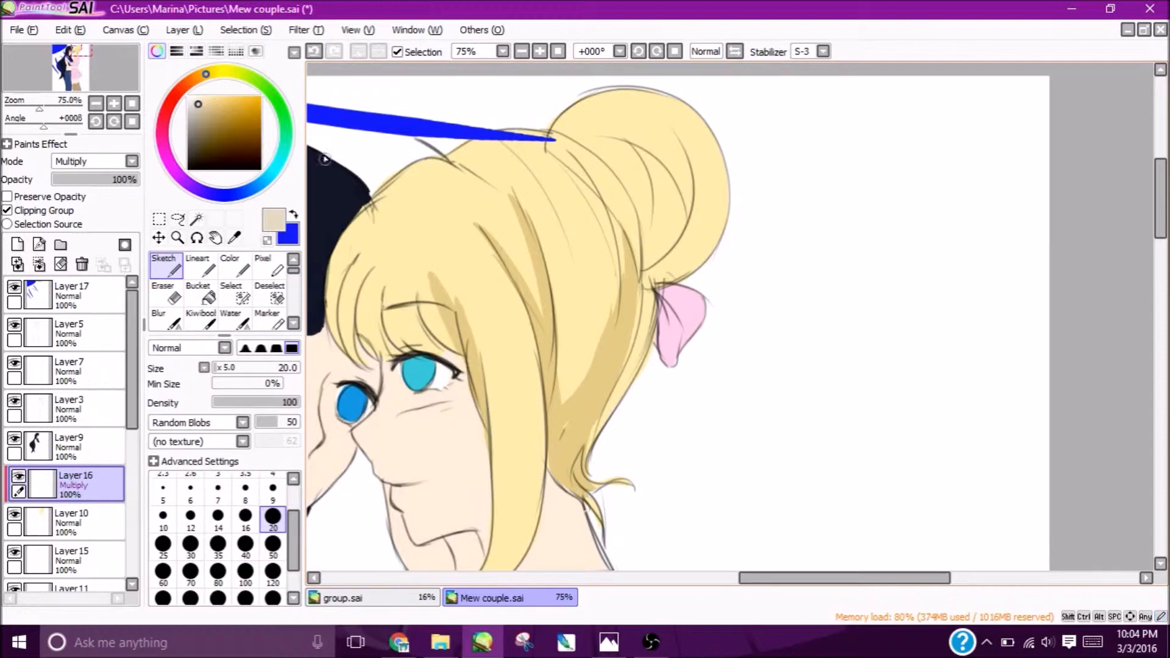
{"action": "left_click_drag", "start_coordinate": [608, 212], "coordinate": [610, 323]}
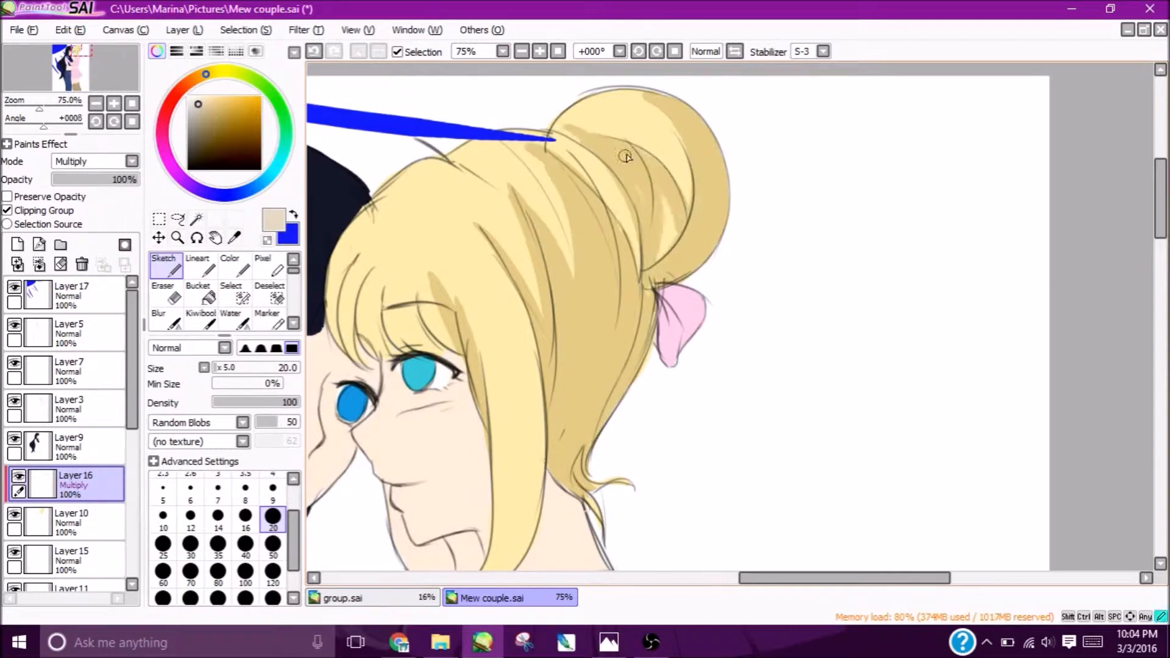
{"action": "left_click_drag", "start_coordinate": [646, 111], "coordinate": [684, 202]}
{"action": "left_click_drag", "start_coordinate": [1160, 198], "coordinate": [1160, 227]}
{"action": "left_click", "coordinate": [522, 51]}
{"action": "left_click_drag", "start_coordinate": [500, 163], "coordinate": [481, 223]}
Set the Sketch brush size to 50 and add broader beige shading to the blonde hair.
{"action": "left_click", "coordinate": [273, 544]}
{"action": "left_click_drag", "start_coordinate": [574, 390], "coordinate": [548, 462]}
{"action": "left_click", "coordinate": [619, 51]}
{"action": "left_click", "coordinate": [591, 118]}
{"action": "left_click_drag", "start_coordinate": [739, 348], "coordinate": [753, 228]}
{"action": "left_click", "coordinate": [620, 52]}
{"action": "left_click", "coordinate": [591, 67]}
Shade the face-side edge of the blonde girl's long front lock, undoing the first strokes and redrawing them.
{"action": "mouse_move", "coordinate": [707, 294]}
{"action": "left_mouse_down"}
{"action": "mouse_move", "coordinate": [725, 374]}
{"action": "mouse_move", "coordinate": [726, 406]}
{"action": "mouse_move", "coordinate": [715, 334]}
{"action": "mouse_move", "coordinate": [714, 484]}
{"action": "left_mouse_up"}
{"action": "key", "text": "ctrl+z"}
{"action": "key", "text": "ctrl+z"}
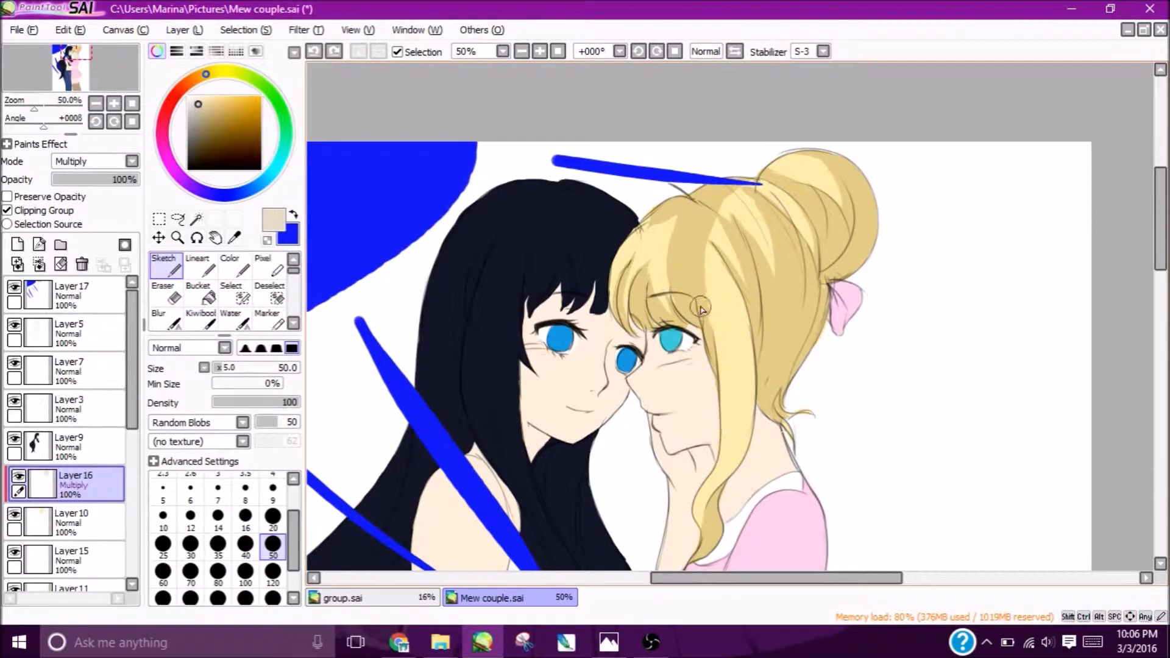
{"action": "left_click_drag", "start_coordinate": [698, 300], "coordinate": [712, 474]}
{"action": "left_click_drag", "start_coordinate": [700, 261], "coordinate": [720, 454]}
{"action": "mouse_move", "coordinate": [716, 359]}
{"action": "left_mouse_down"}
{"action": "mouse_move", "coordinate": [726, 402]}
{"action": "mouse_move", "coordinate": [715, 481]}
{"action": "left_mouse_up"}
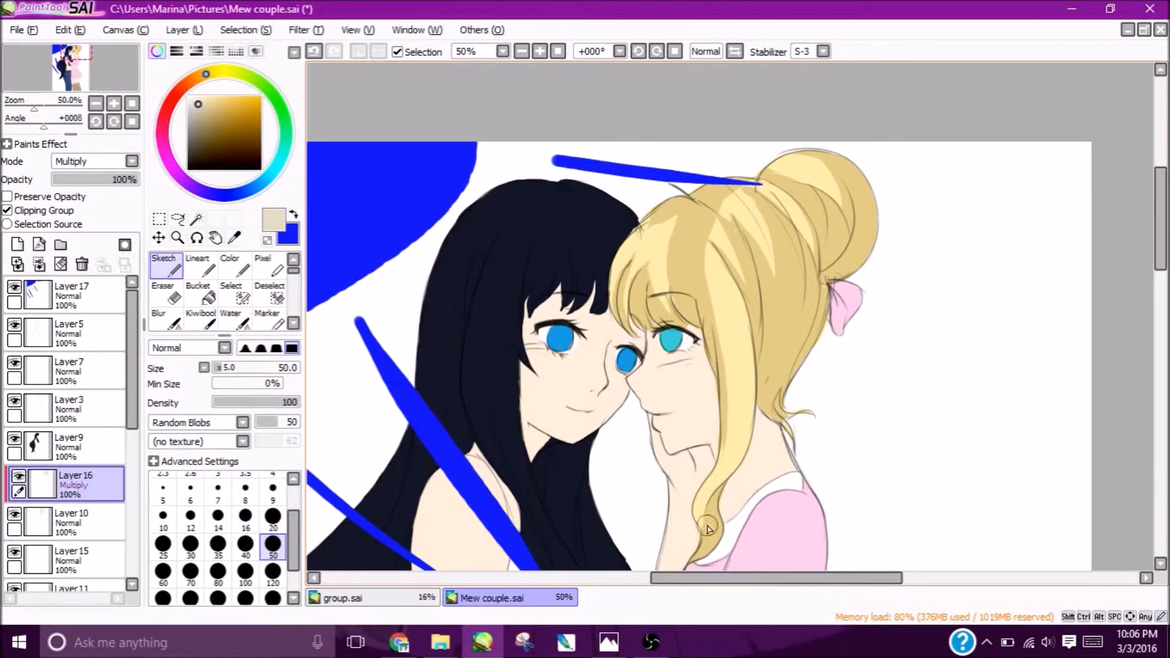
Deepen the shading down the length of the long front lock, undoing and redrawing the strokes along its middle.
{"action": "left_click_drag", "start_coordinate": [727, 365], "coordinate": [718, 469]}
{"action": "key", "text": "ctrl+z"}
{"action": "left_click_drag", "start_coordinate": [701, 256], "coordinate": [699, 489]}
{"action": "left_click_drag", "start_coordinate": [726, 313], "coordinate": [725, 479]}
{"action": "key", "text": "ctrl+z"}
{"action": "left_click_drag", "start_coordinate": [729, 292], "coordinate": [724, 451]}
{"action": "key", "text": "ctrl+z"}
{"action": "left_click_drag", "start_coordinate": [734, 299], "coordinate": [726, 433]}
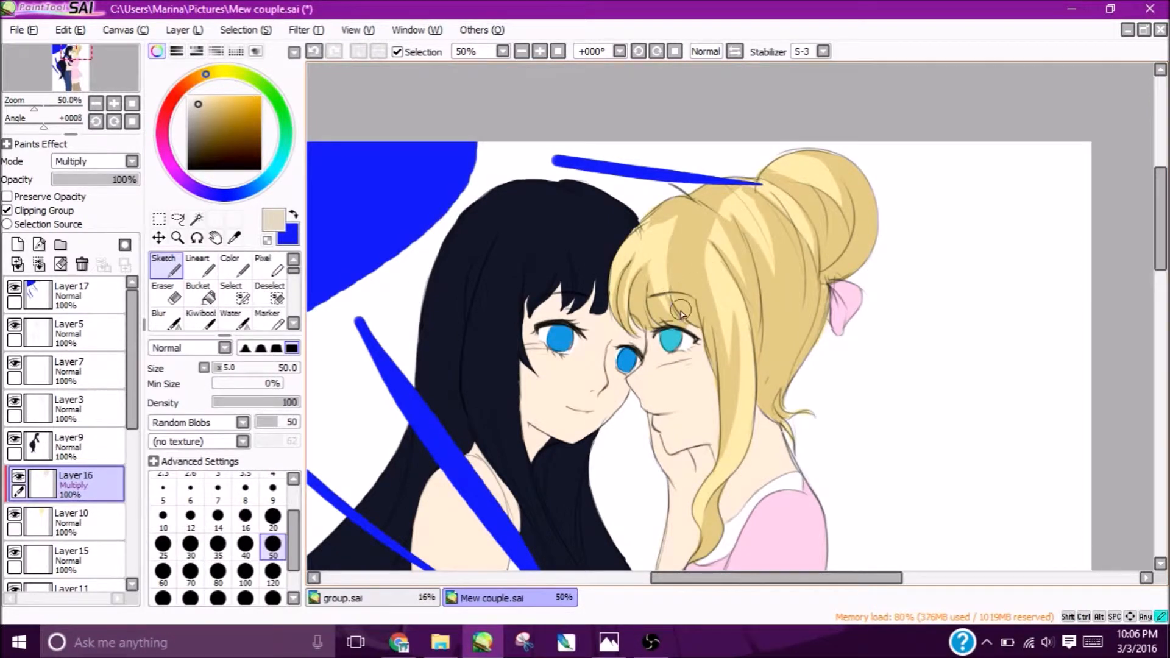
Add a shading stroke upward through the blonde fringe above the eye, undoing the first attempt.
{"action": "left_click_drag", "start_coordinate": [677, 313], "coordinate": [654, 239]}
{"action": "key", "text": "ctrl+z"}
{"action": "left_click_drag", "start_coordinate": [668, 311], "coordinate": [664, 241]}
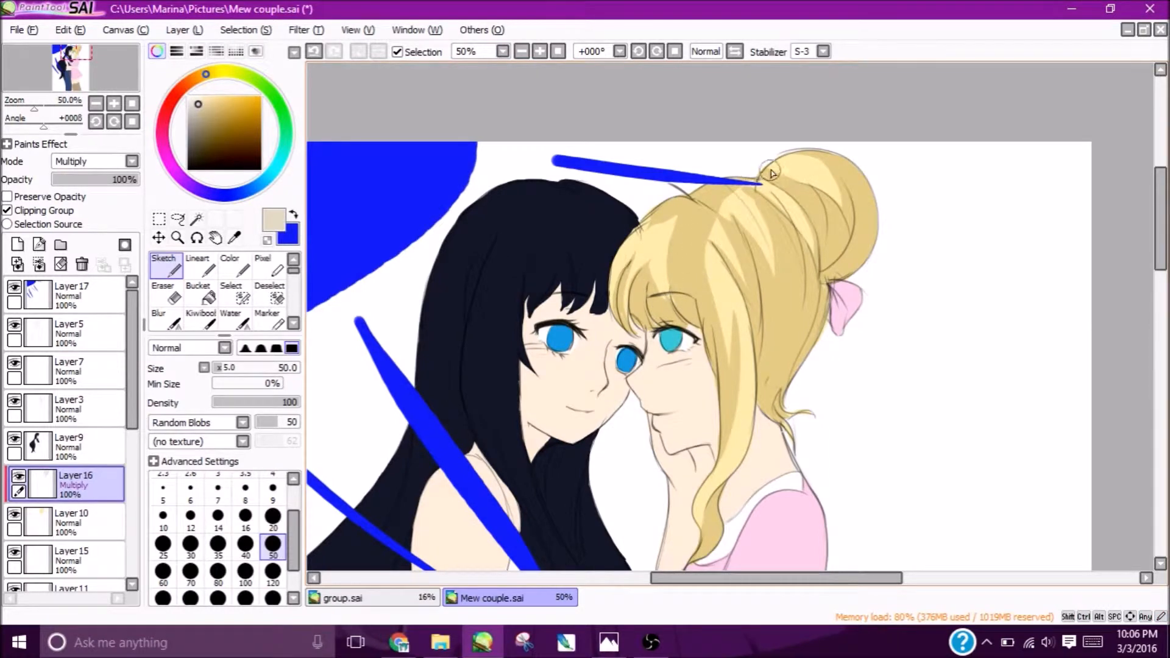
Erase a thin highlight along the back edge of the blonde hair below the bun using the Eraser at size 20.
{"action": "key", "text": "e"}
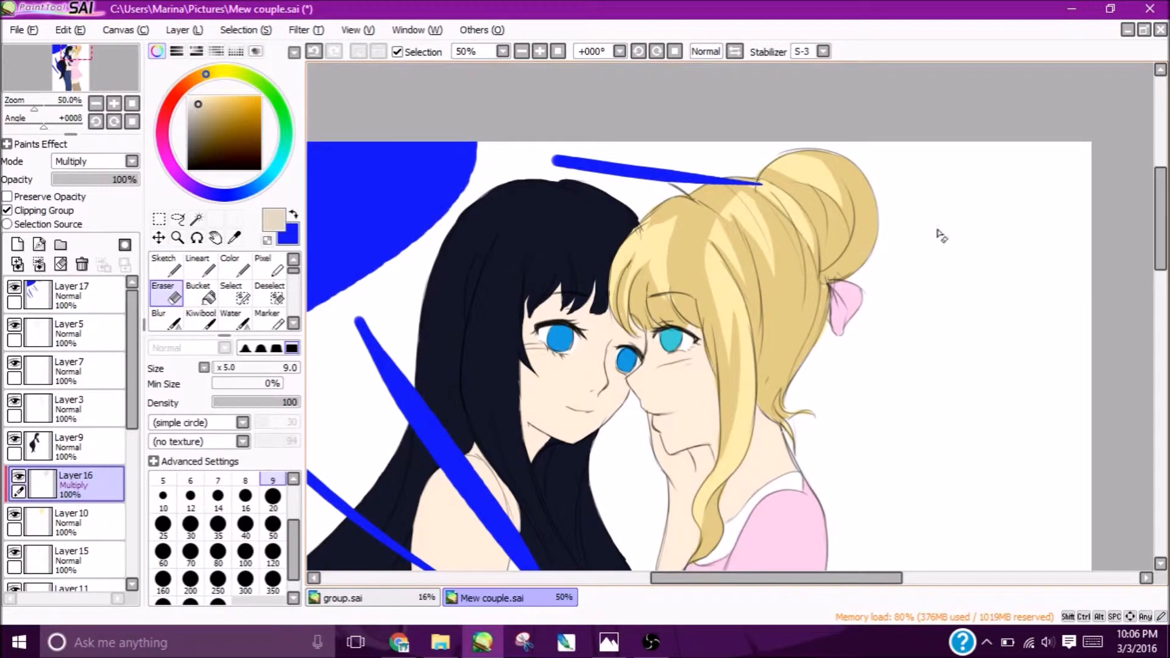
{"action": "left_click", "coordinate": [823, 52]}
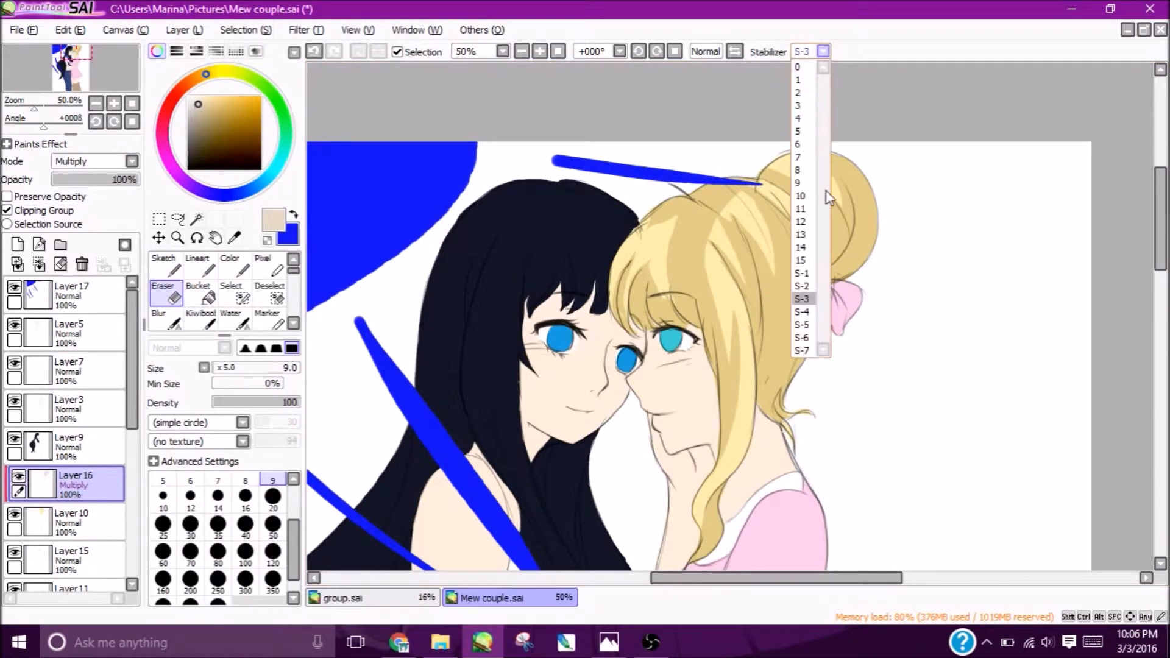
{"action": "left_click", "coordinate": [843, 49]}
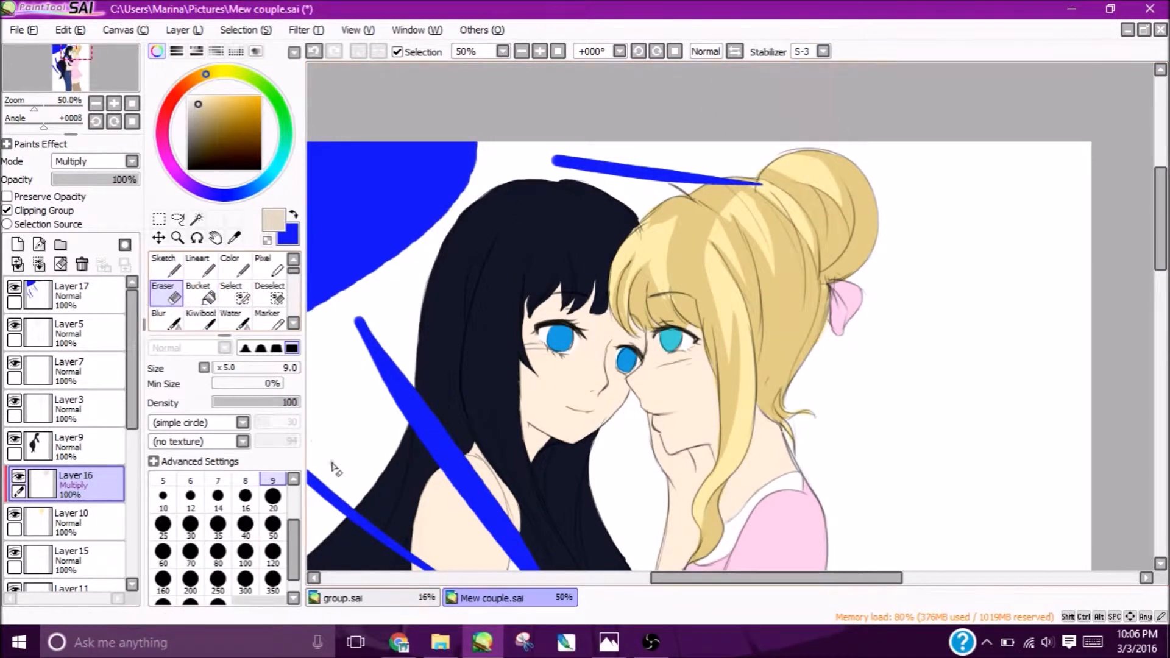
{"action": "left_click", "coordinate": [273, 497]}
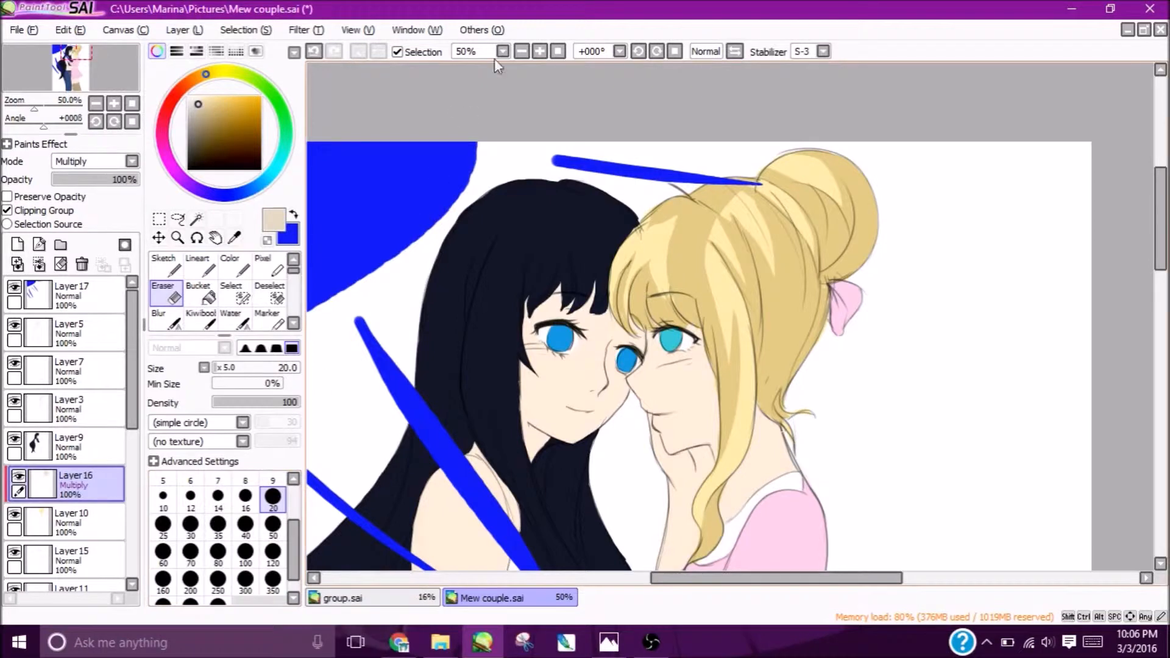
{"action": "left_click", "coordinate": [539, 51]}
{"action": "left_click_drag", "start_coordinate": [72, 64], "coordinate": [81, 51]}
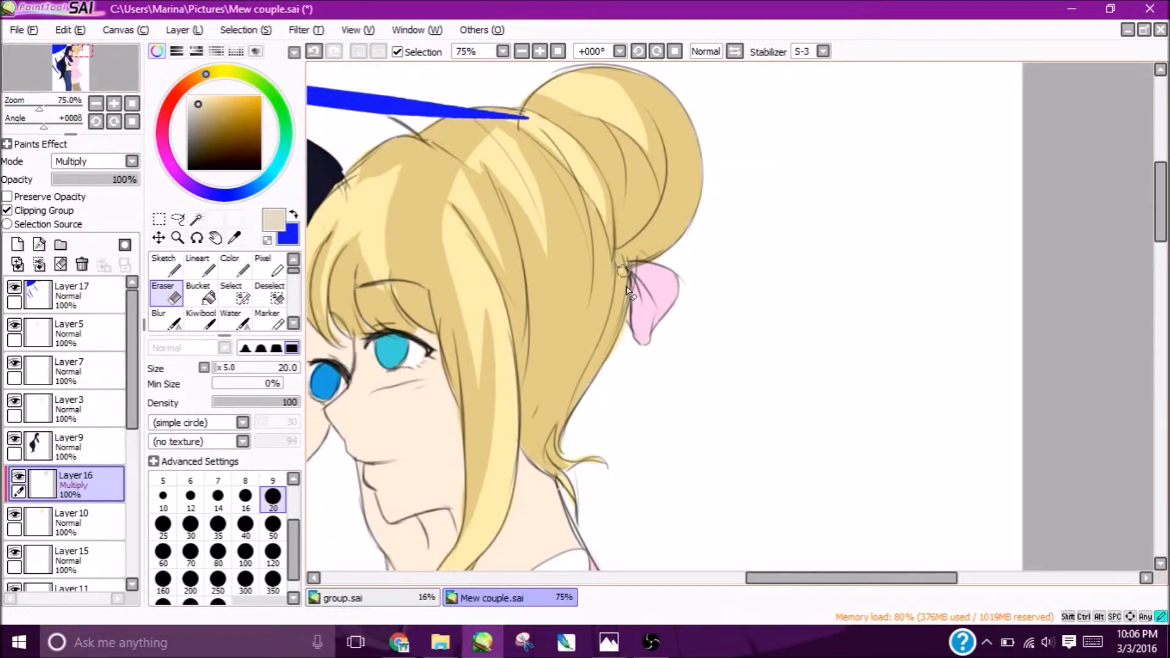
{"action": "key", "text": "ctrl+z"}
{"action": "left_click_drag", "start_coordinate": [626, 267], "coordinate": [576, 405]}
{"action": "key", "text": "ctrl+z"}
{"action": "left_click_drag", "start_coordinate": [626, 268], "coordinate": [580, 405]}
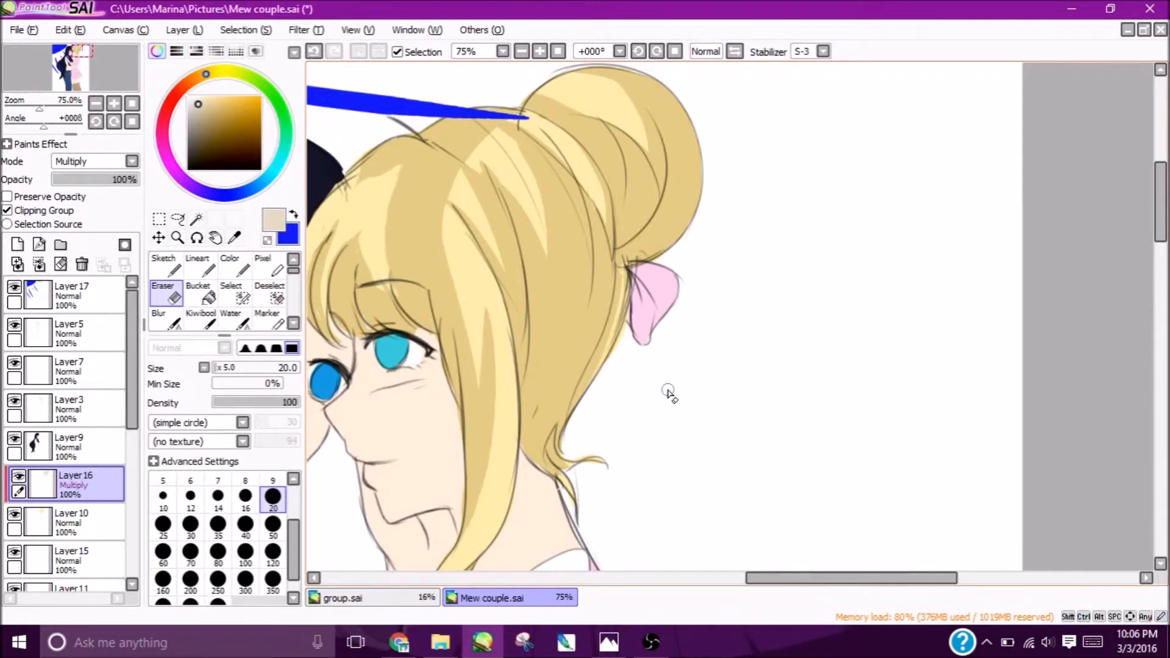
Return to the Sketch brush, add a new normal layer above Layer17 and set the drawing colour to bright cyan.
{"action": "left_click", "coordinate": [166, 266]}
{"action": "left_click", "coordinate": [522, 51]}
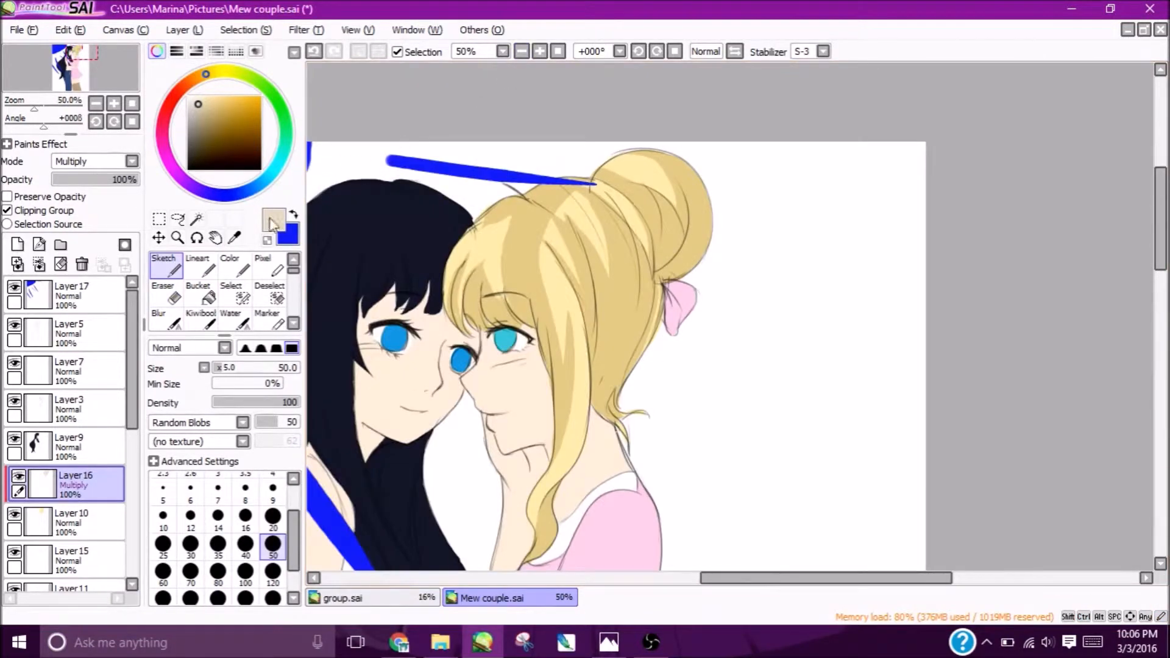
{"action": "left_click", "coordinate": [293, 215]}
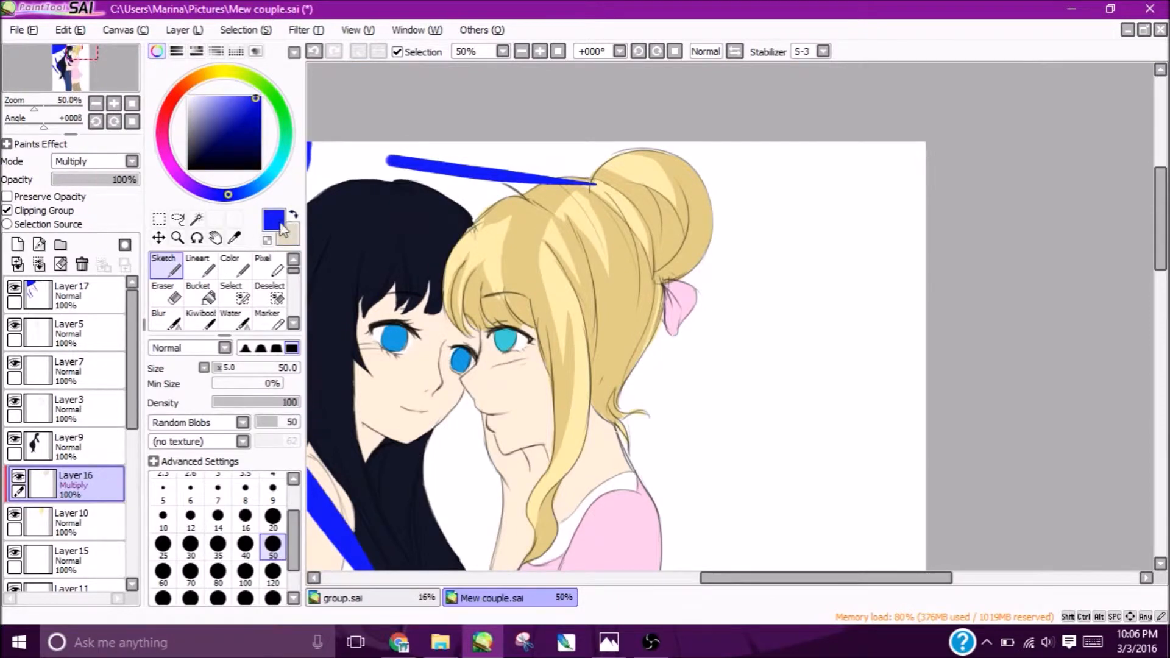
{"action": "left_click", "coordinate": [72, 295]}
{"action": "left_click", "coordinate": [18, 246]}
{"action": "left_click_drag", "start_coordinate": [257, 178], "coordinate": [273, 173]}
Set the brush size to 35 and the stabilizer to 0, and paint a filled cyan ball beside the blonde girl's bun.
{"action": "left_click", "coordinate": [273, 517]}
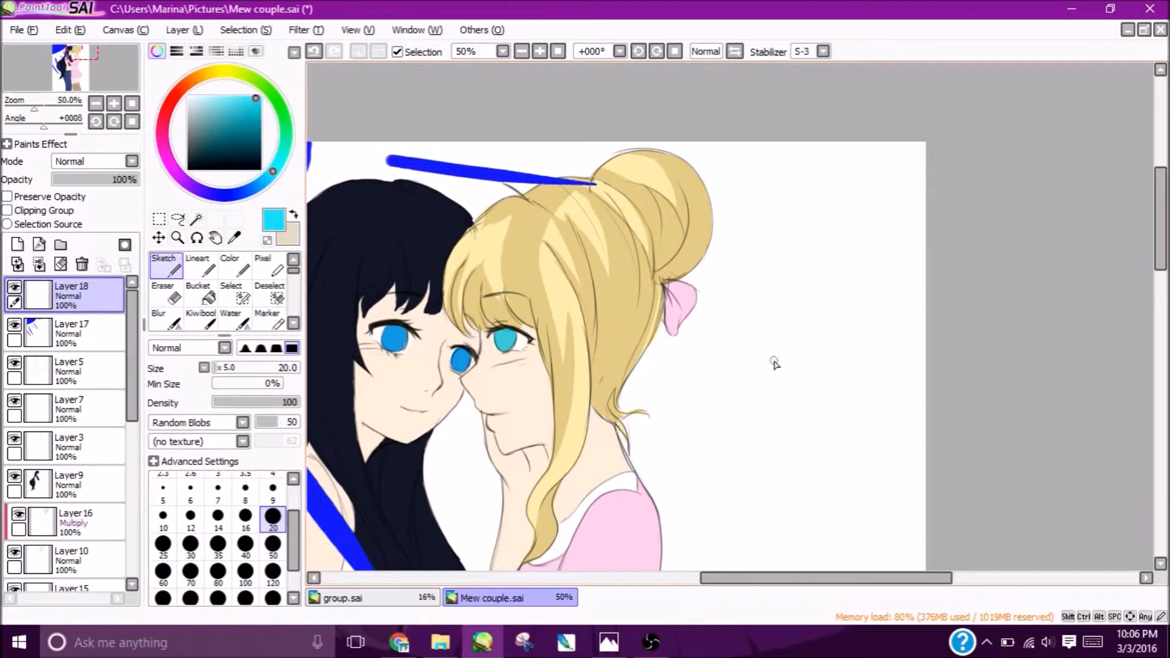
{"action": "left_click", "coordinate": [218, 544]}
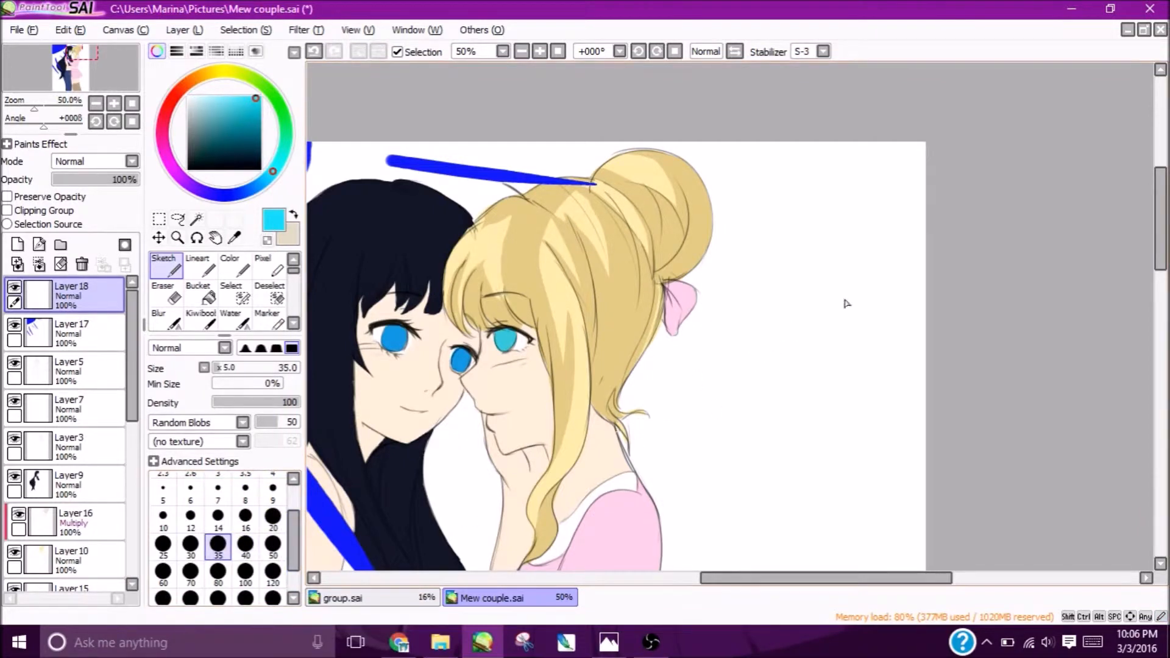
{"action": "left_click_drag", "start_coordinate": [1160, 219], "coordinate": [1161, 229]}
{"action": "left_click", "coordinate": [812, 51]}
{"action": "left_click", "coordinate": [803, 72]}
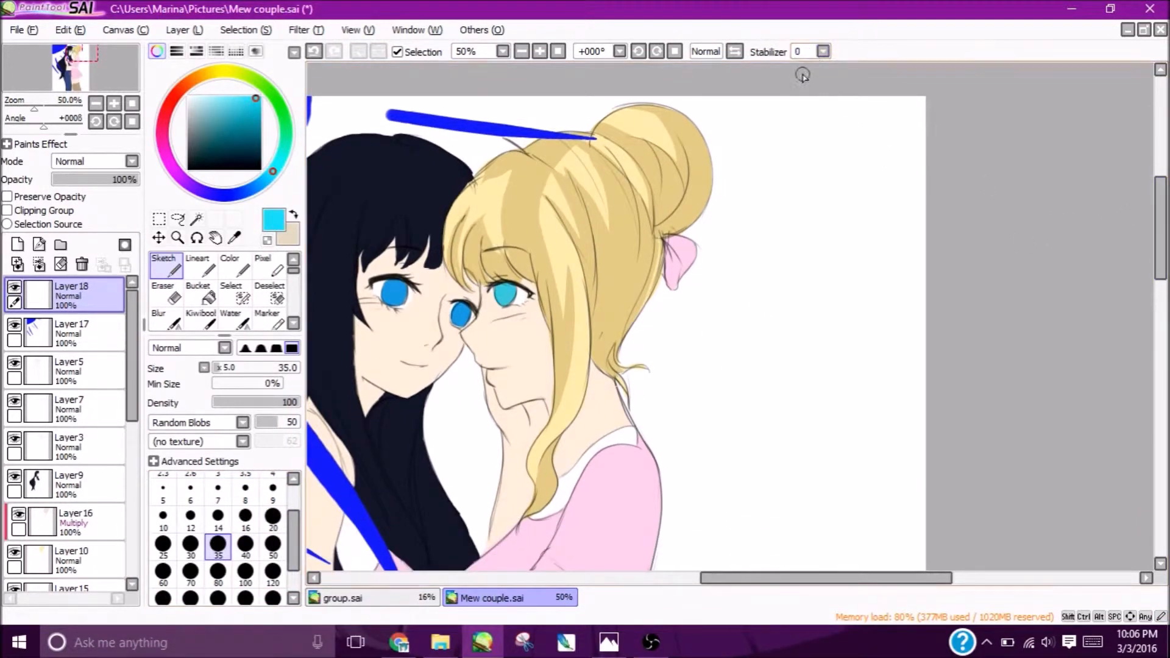
{"action": "mouse_move", "coordinate": [803, 229]}
{"action": "left_mouse_down"}
{"action": "mouse_move", "coordinate": [757, 255]}
{"action": "mouse_move", "coordinate": [758, 243]}
{"action": "mouse_move", "coordinate": [769, 270]}
{"action": "mouse_move", "coordinate": [788, 266]}
{"action": "mouse_move", "coordinate": [795, 232]}
{"action": "mouse_move", "coordinate": [781, 210]}
{"action": "mouse_move", "coordinate": [803, 195]}
{"action": "mouse_move", "coordinate": [787, 258]}
{"action": "mouse_move", "coordinate": [805, 204]}
{"action": "mouse_move", "coordinate": [823, 246]}
{"action": "mouse_move", "coordinate": [828, 229]}
{"action": "mouse_move", "coordinate": [807, 278]}
{"action": "left_mouse_up"}
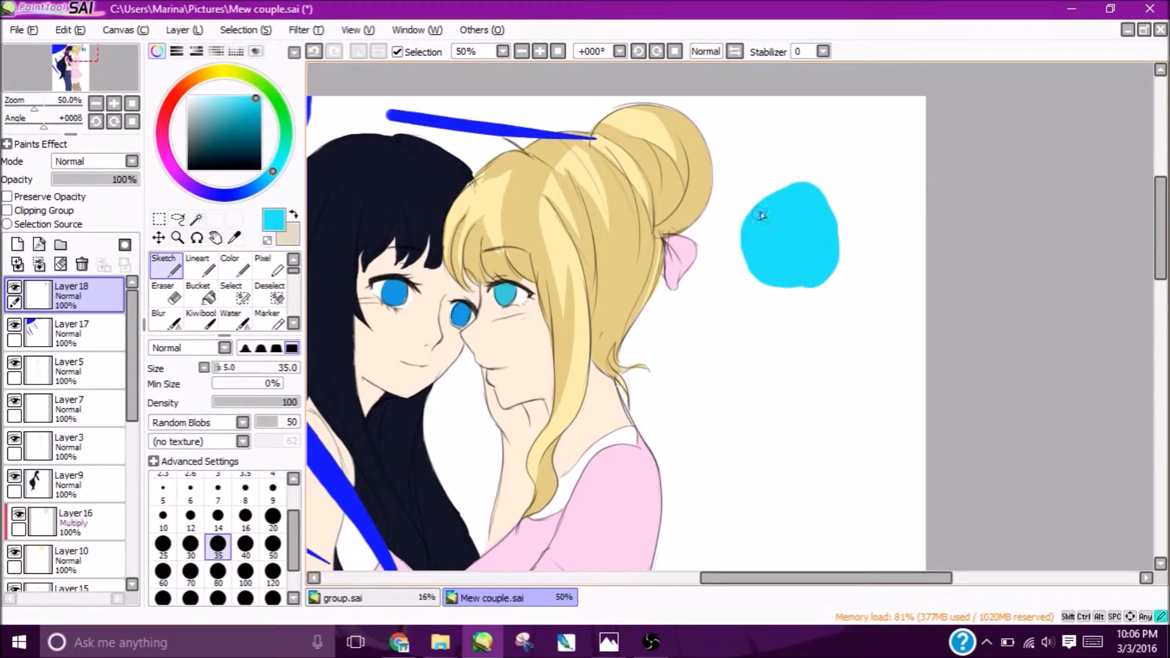
Paint a dark blue crescent shadow on the ball's lower-right side and an arrow above showing the light direction.
{"action": "left_click", "coordinate": [248, 146]}
{"action": "left_click_drag", "start_coordinate": [275, 183], "coordinate": [264, 179]}
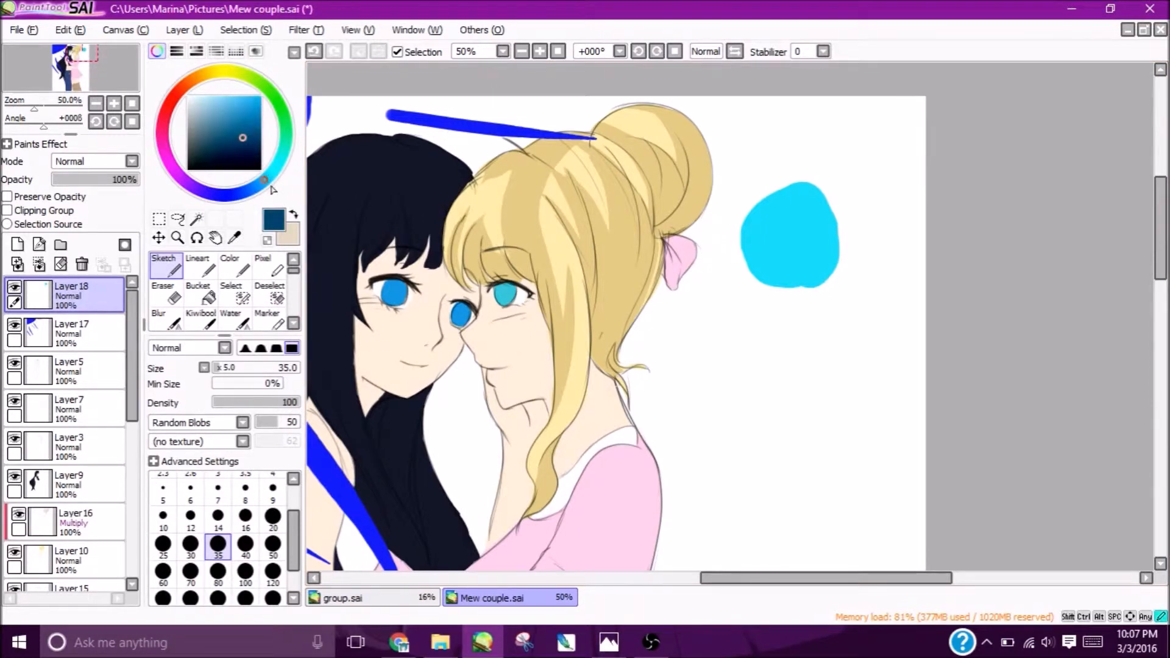
{"action": "mouse_move", "coordinate": [825, 208]}
{"action": "left_mouse_down"}
{"action": "mouse_move", "coordinate": [814, 259]}
{"action": "mouse_move", "coordinate": [753, 268]}
{"action": "left_mouse_up"}
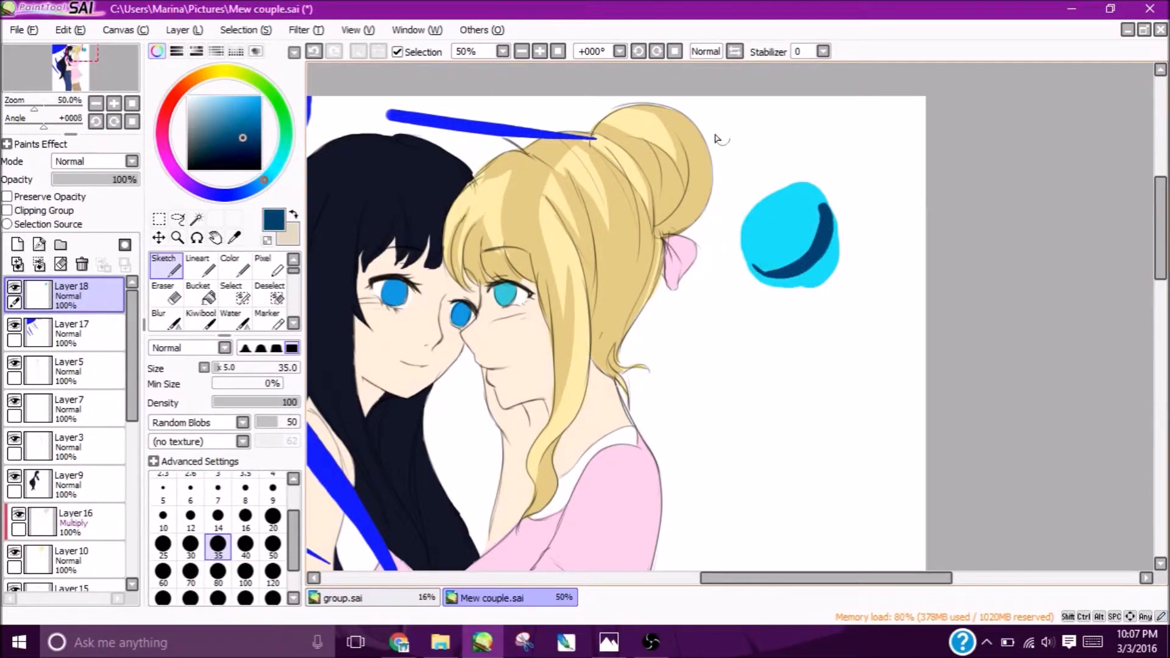
{"action": "mouse_move", "coordinate": [805, 276]}
{"action": "left_mouse_down"}
{"action": "mouse_move", "coordinate": [761, 271]}
{"action": "mouse_move", "coordinate": [787, 282]}
{"action": "mouse_move", "coordinate": [825, 259]}
{"action": "mouse_move", "coordinate": [825, 199]}
{"action": "mouse_move", "coordinate": [792, 273]}
{"action": "mouse_move", "coordinate": [772, 258]}
{"action": "mouse_move", "coordinate": [818, 272]}
{"action": "mouse_move", "coordinate": [826, 235]}
{"action": "mouse_move", "coordinate": [810, 275]}
{"action": "mouse_move", "coordinate": [770, 277]}
{"action": "left_mouse_up"}
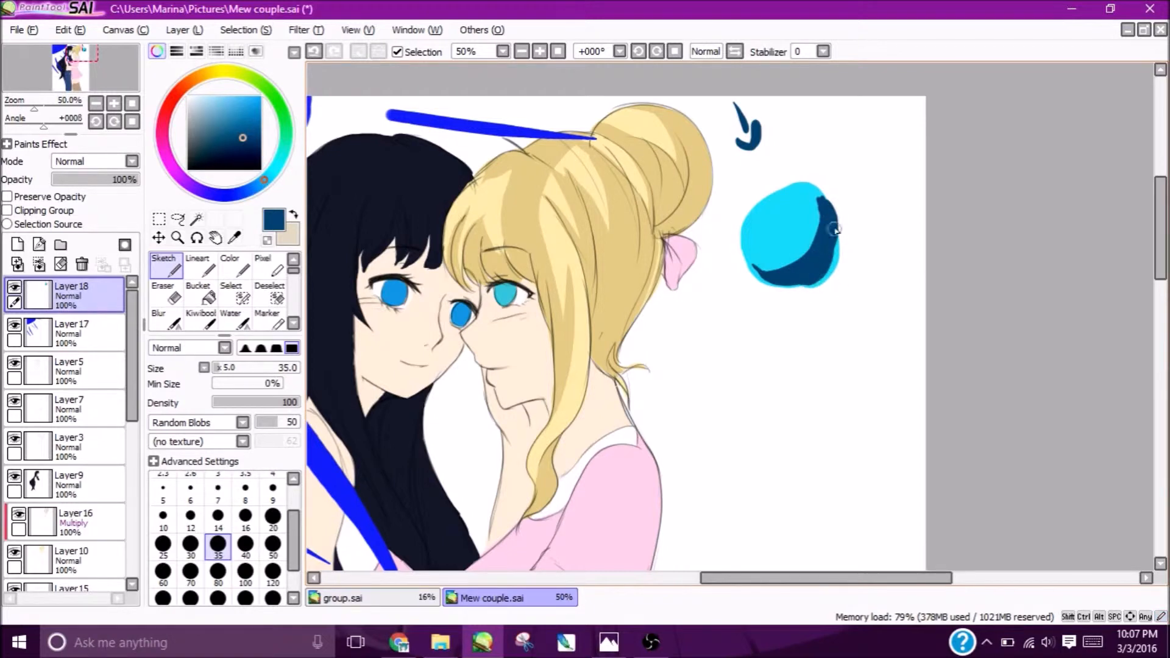
Sample the ball's cyan and repaint a thin lit rim along its lower-right edge outside the shadow.
{"action": "left_click", "coordinate": [293, 216]}
{"action": "left_click", "coordinate": [293, 217]}
{"action": "left_click", "coordinate": [235, 238]}
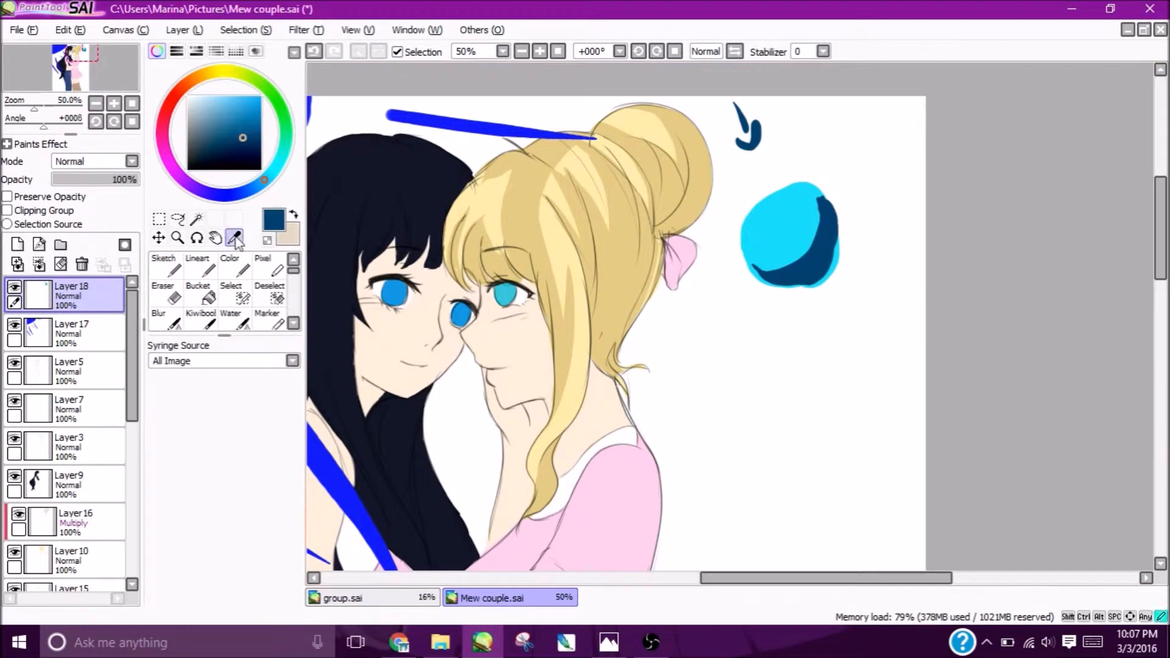
{"action": "left_click", "coordinate": [763, 210]}
{"action": "left_click", "coordinate": [164, 266]}
{"action": "mouse_move", "coordinate": [830, 209]}
{"action": "left_mouse_down"}
{"action": "mouse_move", "coordinate": [823, 273]}
{"action": "mouse_move", "coordinate": [834, 200]}
{"action": "mouse_move", "coordinate": [812, 183]}
{"action": "mouse_move", "coordinate": [835, 224]}
{"action": "left_mouse_up"}
{"action": "mouse_move", "coordinate": [819, 285]}
{"action": "left_mouse_down"}
{"action": "mouse_move", "coordinate": [766, 288]}
{"action": "mouse_move", "coordinate": [822, 273]}
{"action": "left_mouse_up"}
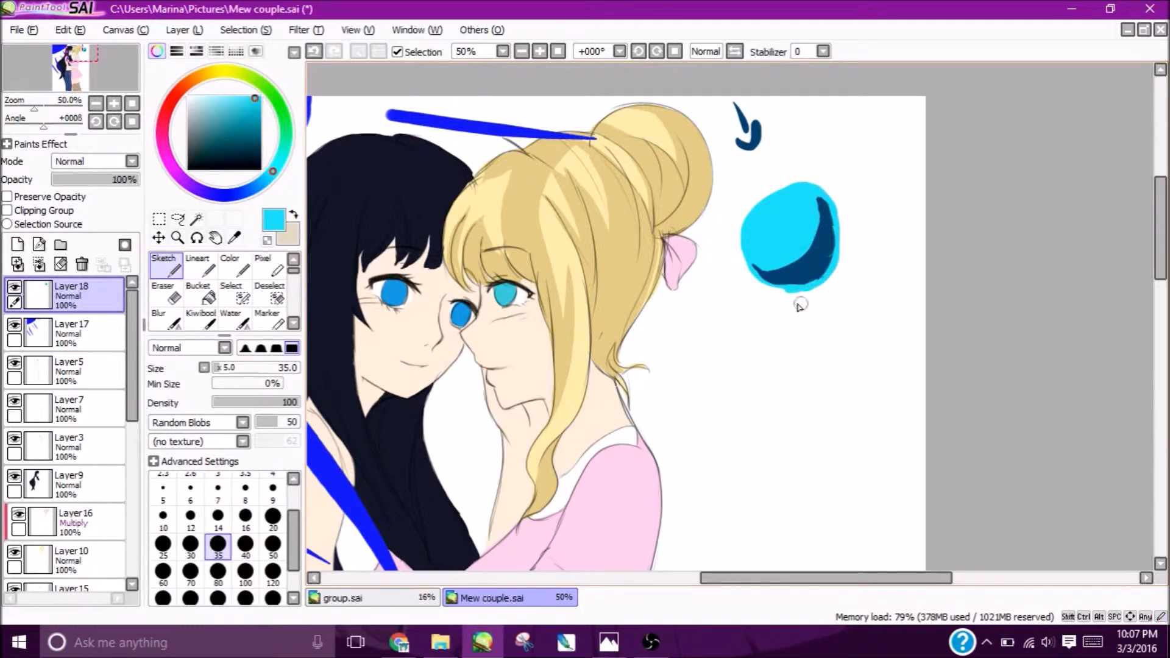
Set the drawing colour to dark navy and paint a horizontal ground surface beneath the ball.
{"action": "left_click", "coordinate": [235, 239]}
{"action": "left_click", "coordinate": [242, 192]}
{"action": "left_click", "coordinate": [248, 135]}
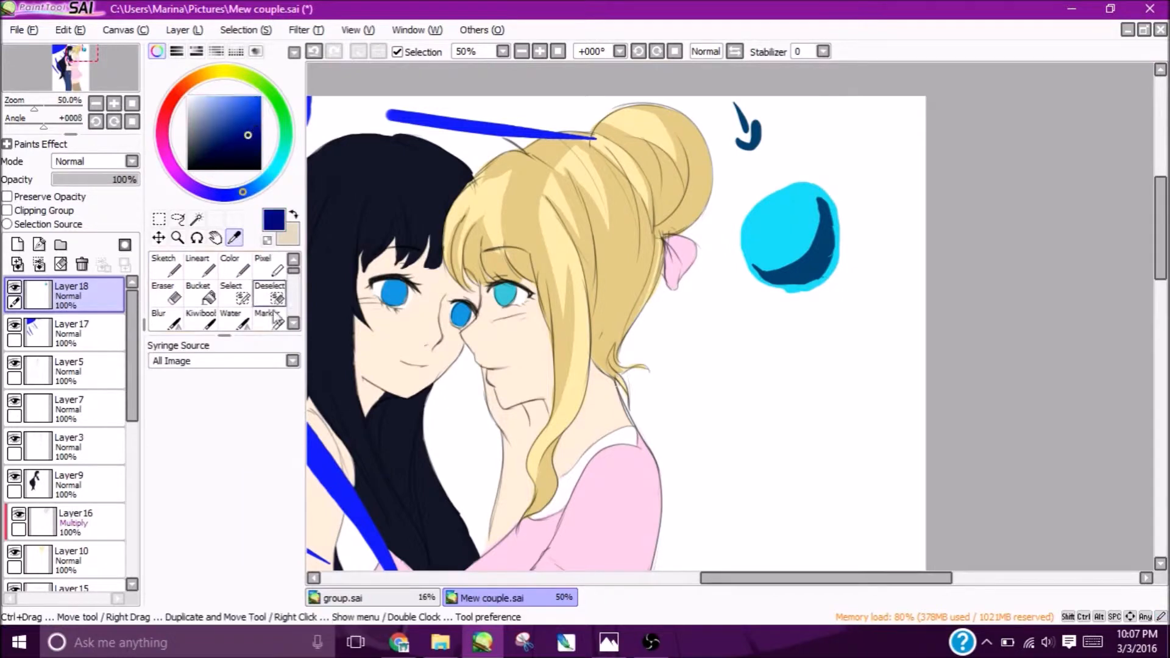
{"action": "left_click", "coordinate": [164, 266]}
{"action": "mouse_move", "coordinate": [793, 290]}
{"action": "left_mouse_down"}
{"action": "mouse_move", "coordinate": [900, 282]}
{"action": "mouse_move", "coordinate": [793, 296]}
{"action": "mouse_move", "coordinate": [701, 289]}
{"action": "mouse_move", "coordinate": [877, 295]}
{"action": "left_mouse_up"}
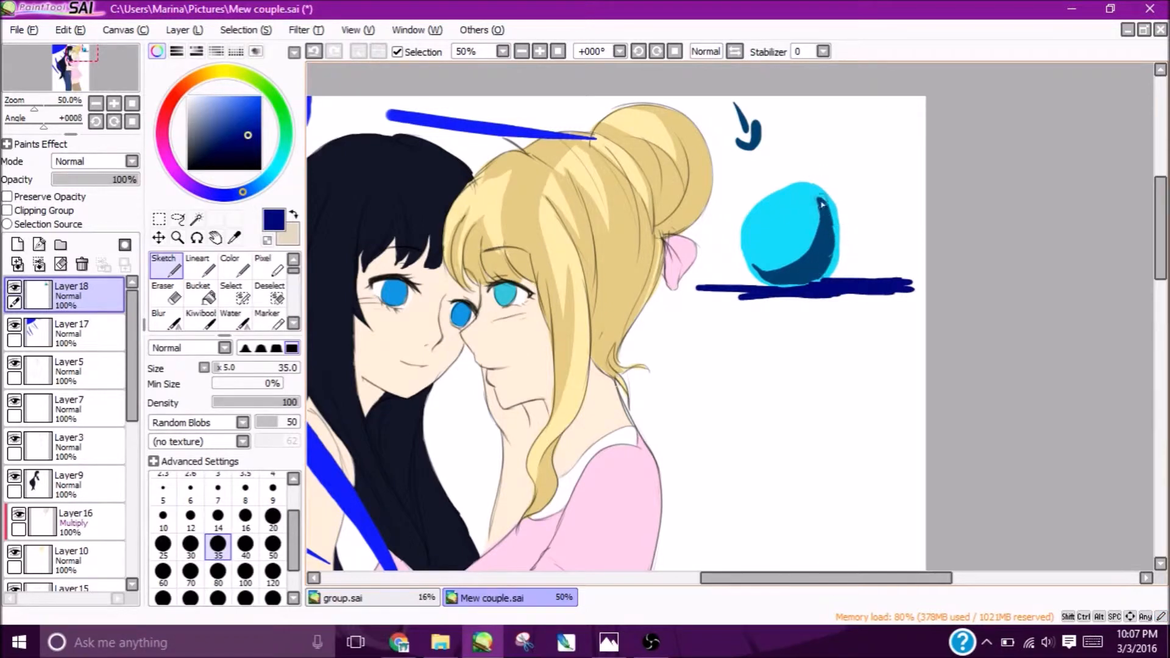
Paint navy reflected colour along the outer edge of the ball's shadow and an arrow pointing at it.
{"action": "left_click_drag", "start_coordinate": [824, 208], "coordinate": [830, 249]}
{"action": "left_click_drag", "start_coordinate": [770, 272], "coordinate": [823, 264]}
{"action": "mouse_move", "coordinate": [875, 189]}
{"action": "left_mouse_down"}
{"action": "mouse_move", "coordinate": [851, 213]}
{"action": "mouse_move", "coordinate": [873, 221]}
{"action": "left_mouse_up"}
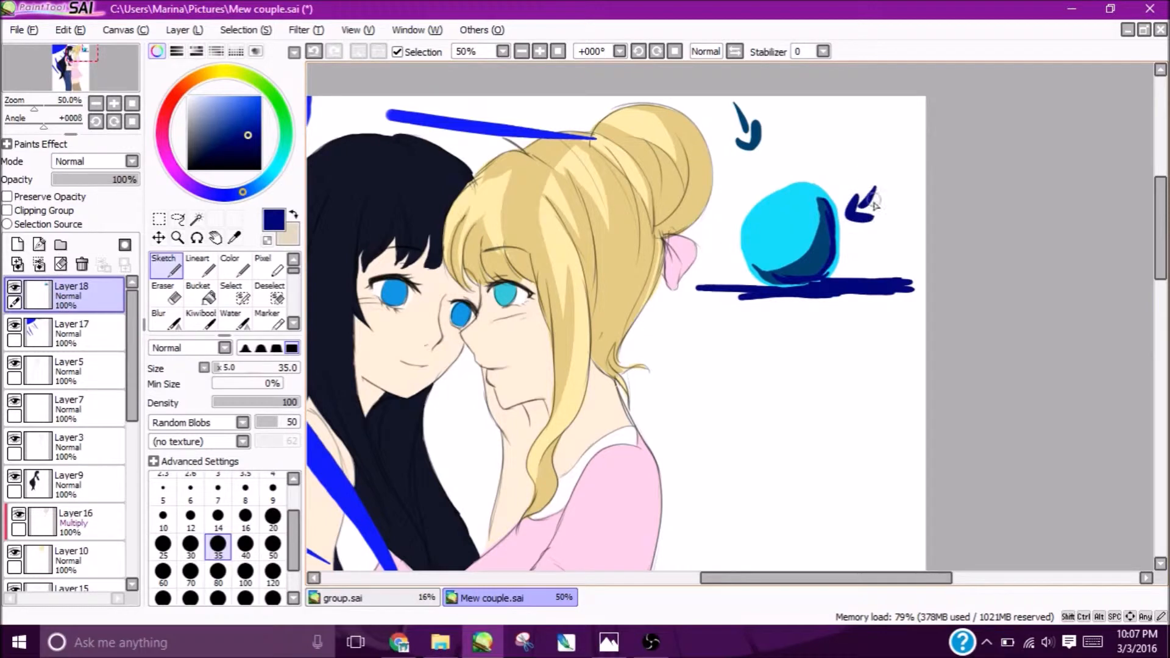
Scribble navy marks below and beside the ball's base and thicken the ground surface.
{"action": "mouse_move", "coordinate": [878, 316]}
{"action": "left_mouse_down"}
{"action": "mouse_move", "coordinate": [829, 332]}
{"action": "mouse_move", "coordinate": [882, 325]}
{"action": "mouse_move", "coordinate": [846, 296]}
{"action": "mouse_move", "coordinate": [853, 269]}
{"action": "mouse_move", "coordinate": [881, 307]}
{"action": "left_mouse_up"}
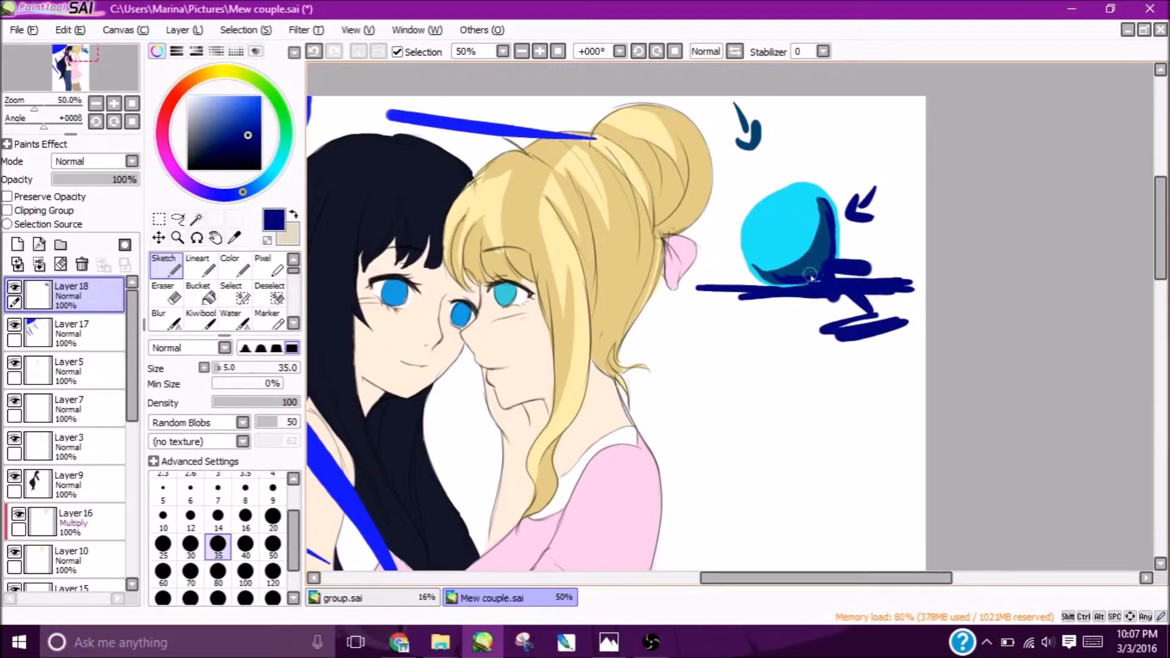
{"action": "mouse_move", "coordinate": [786, 308]}
{"action": "left_mouse_down"}
{"action": "mouse_move", "coordinate": [862, 297]}
{"action": "mouse_move", "coordinate": [717, 299]}
{"action": "mouse_move", "coordinate": [904, 295]}
{"action": "left_mouse_up"}
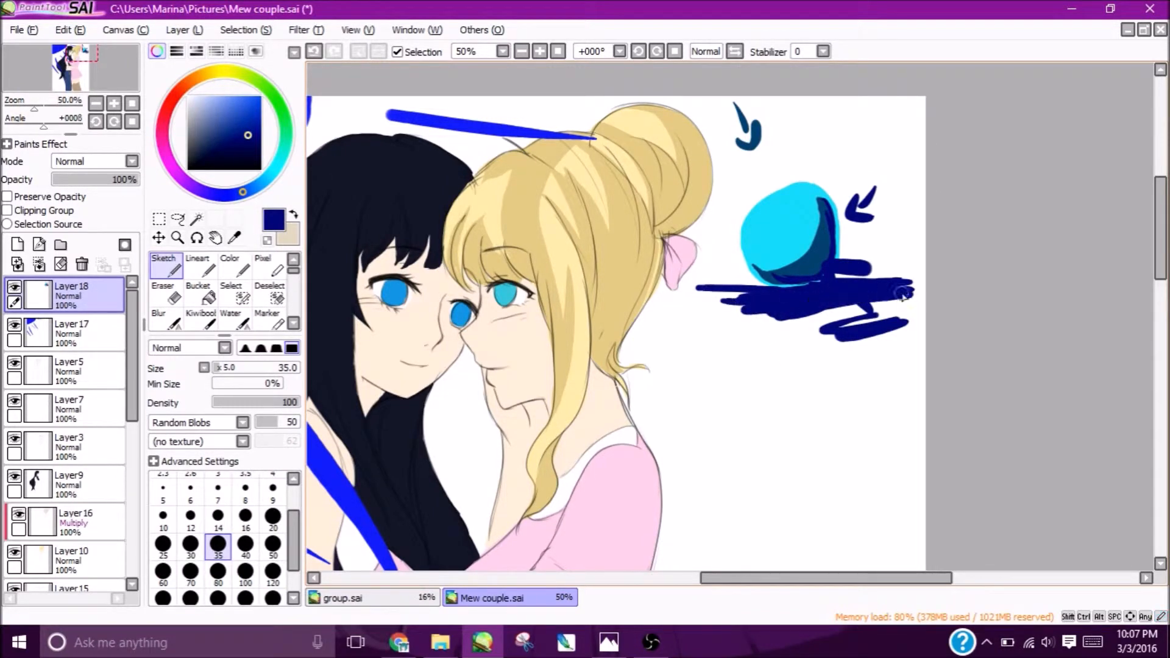
Erase the entire ball demonstration beside the blonde hair with the eraser at size 120.
{"action": "key", "text": "e"}
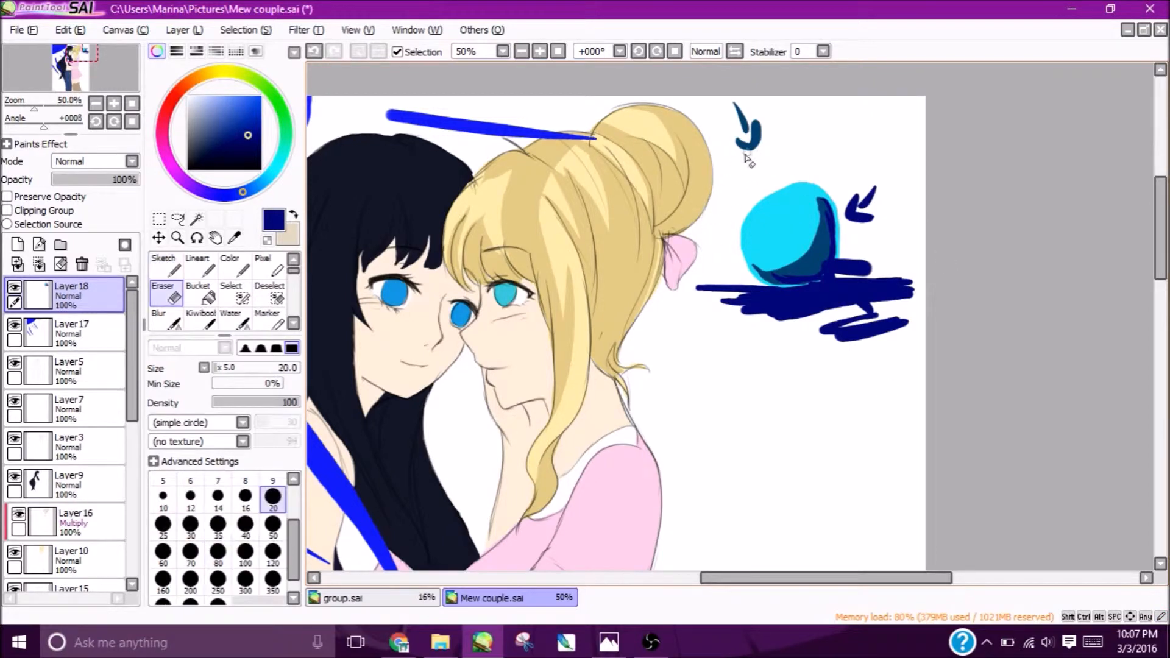
{"action": "left_click", "coordinate": [273, 551]}
{"action": "mouse_move", "coordinate": [705, 79]}
{"action": "left_mouse_down"}
{"action": "mouse_move", "coordinate": [742, 127]}
{"action": "mouse_move", "coordinate": [732, 249]}
{"action": "mouse_move", "coordinate": [918, 242]}
{"action": "mouse_move", "coordinate": [909, 276]}
{"action": "mouse_move", "coordinate": [766, 359]}
{"action": "mouse_move", "coordinate": [806, 366]}
{"action": "left_mouse_up"}
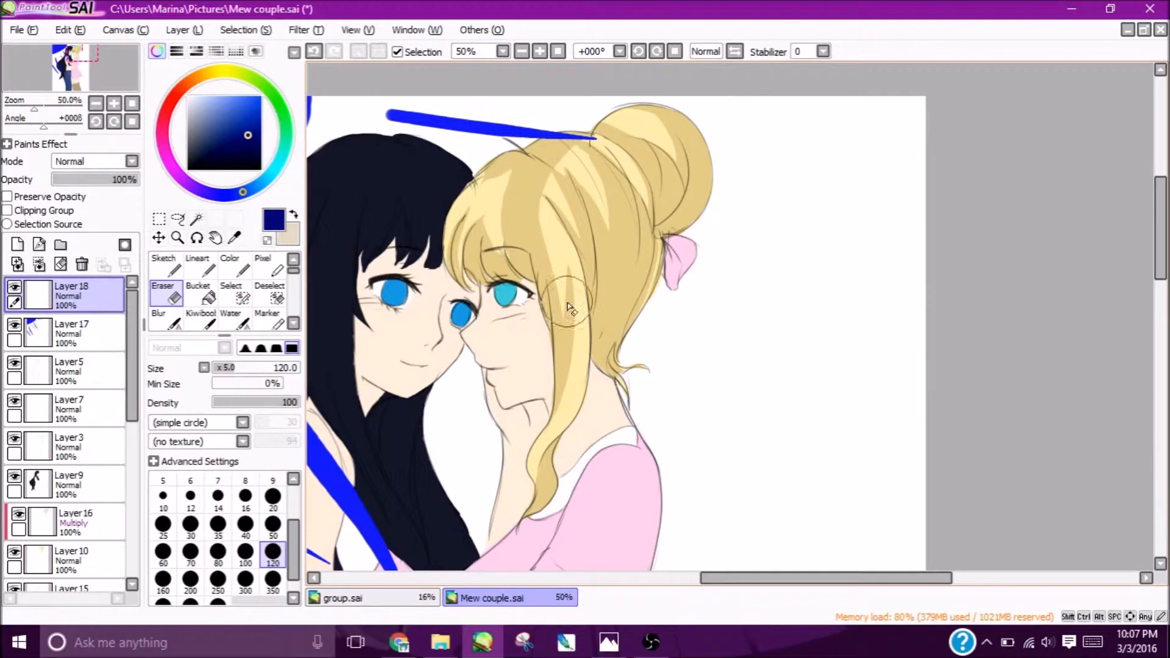
{"action": "left_click", "coordinate": [165, 266]}
{"action": "scroll", "coordinate": [1161, 237], "scroll_direction": "down", "scroll_amount": 3}
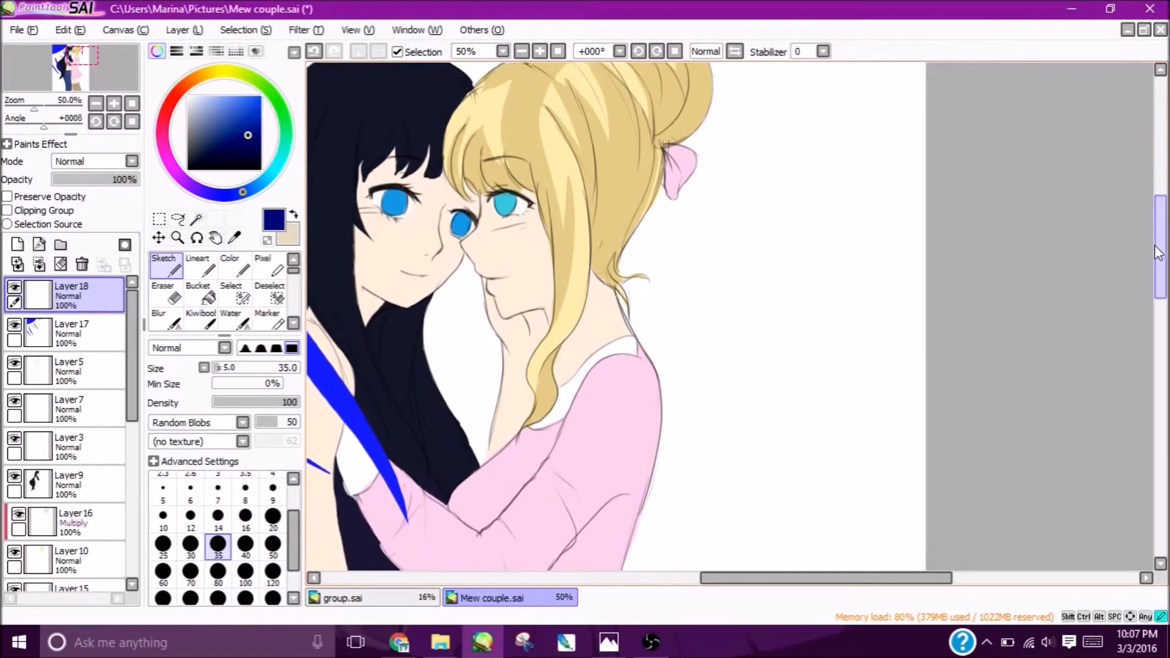
{"action": "scroll", "coordinate": [1161, 244], "scroll_direction": "up", "scroll_amount": 3}
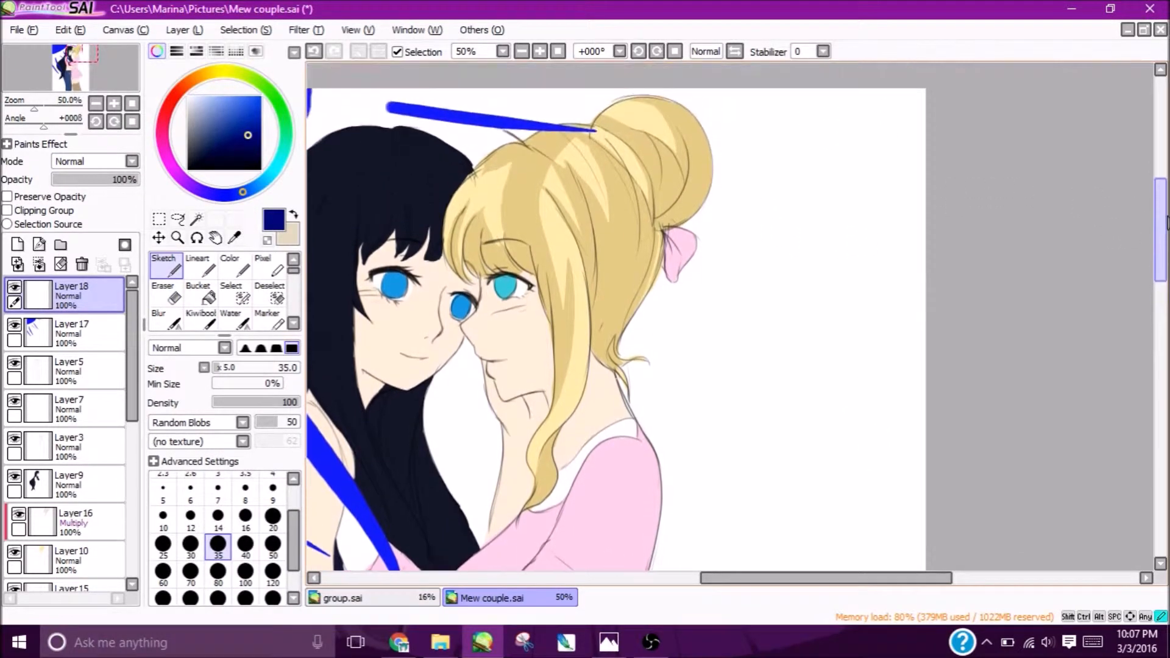
Swap to the beige shading colour and set up the SHADE brush at size 35 for the clipped Multiply layer.
{"action": "left_click", "coordinate": [295, 215]}
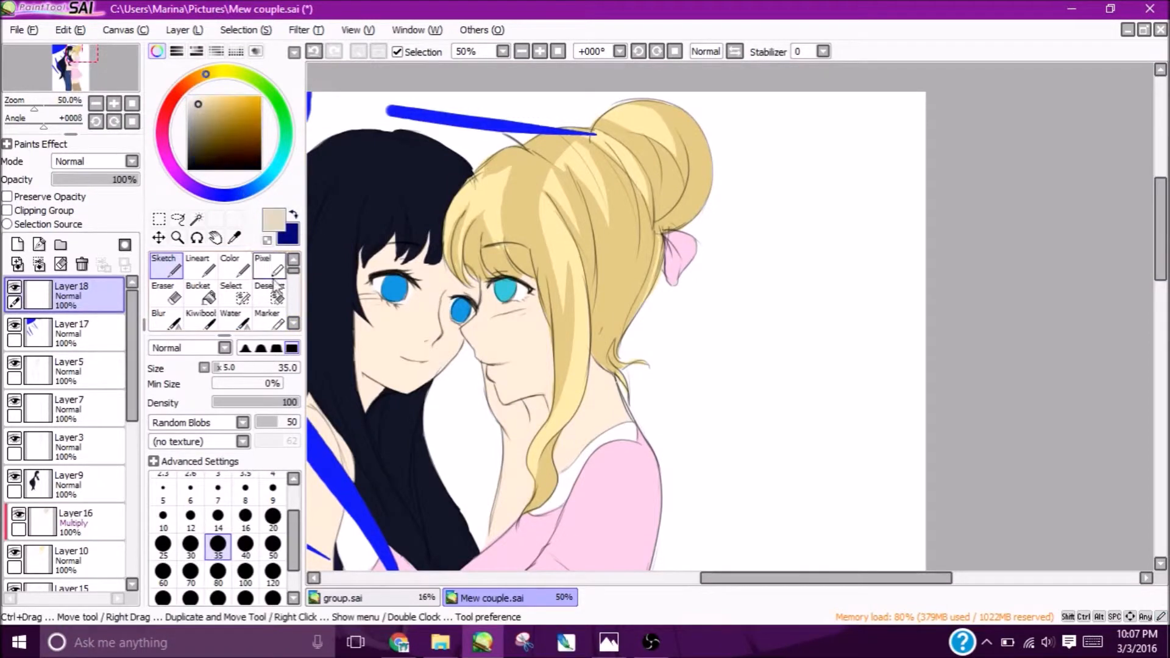
{"action": "scroll", "coordinate": [268, 305], "scroll_direction": "down", "scroll_amount": 3}
{"action": "left_click", "coordinate": [250, 326]}
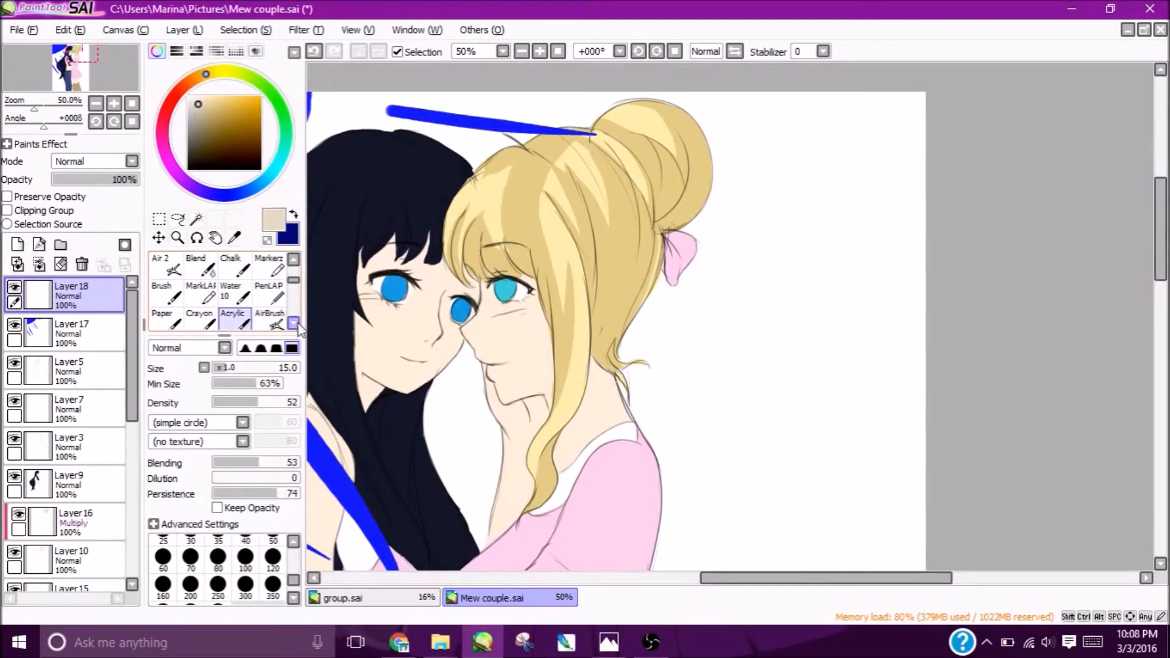
{"action": "scroll", "coordinate": [250, 305], "scroll_direction": "down", "scroll_amount": 2}
{"action": "left_click", "coordinate": [235, 294]}
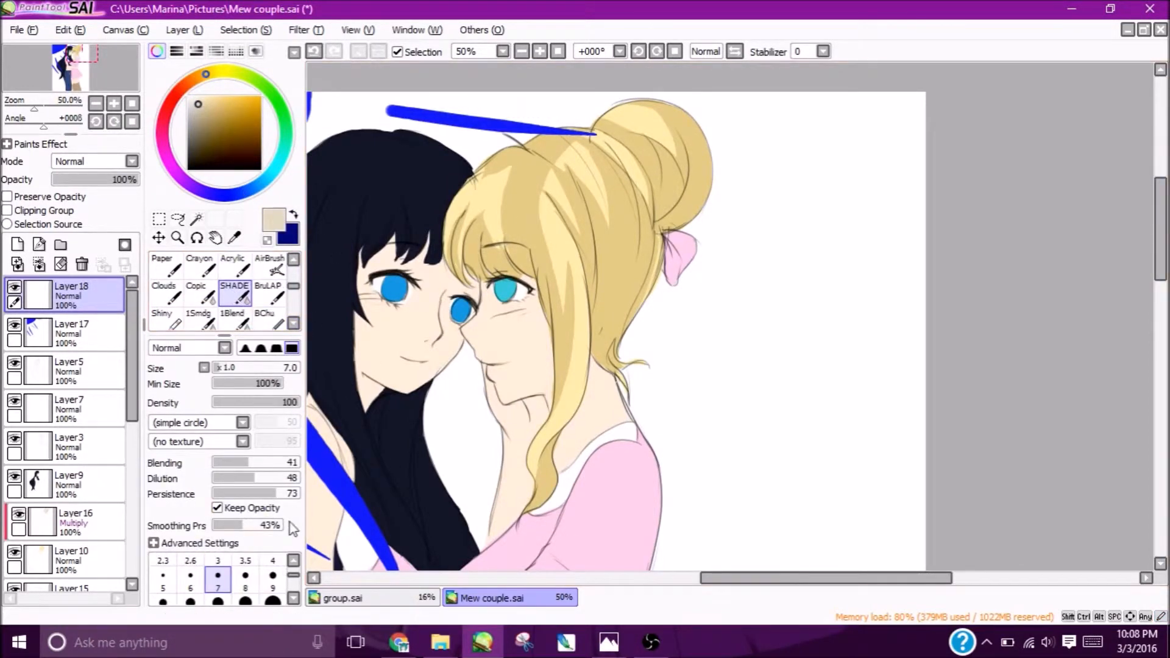
{"action": "left_click", "coordinate": [273, 601]}
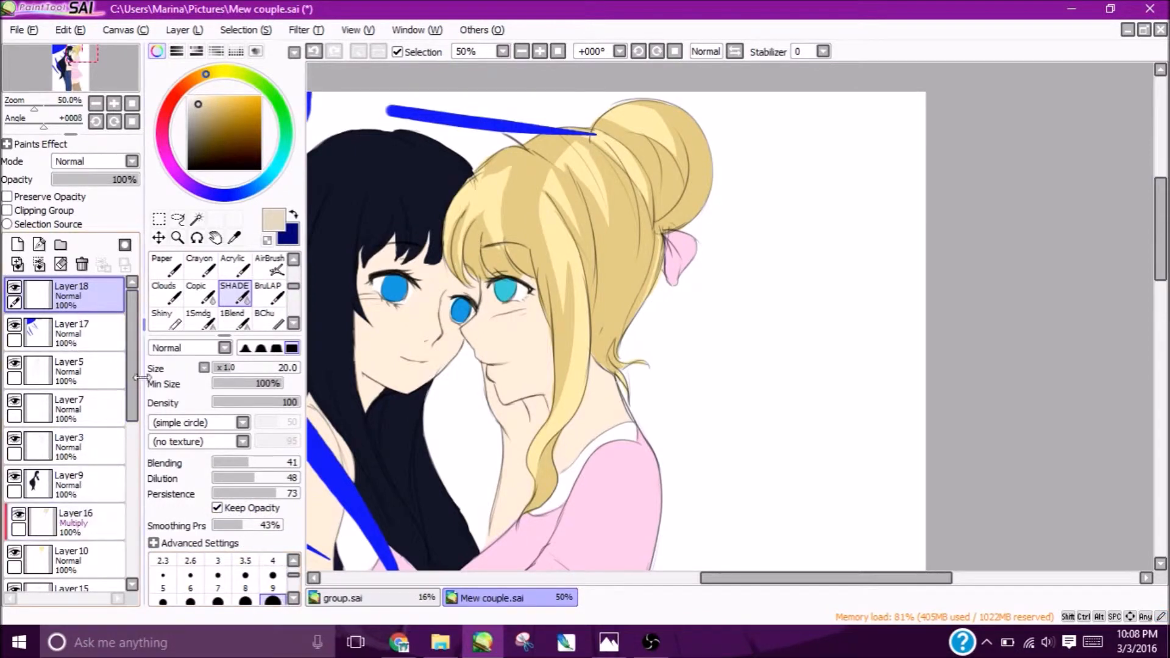
{"action": "scroll", "coordinate": [79, 470], "scroll_direction": "down", "scroll_amount": 1}
{"action": "left_click", "coordinate": [79, 488]}
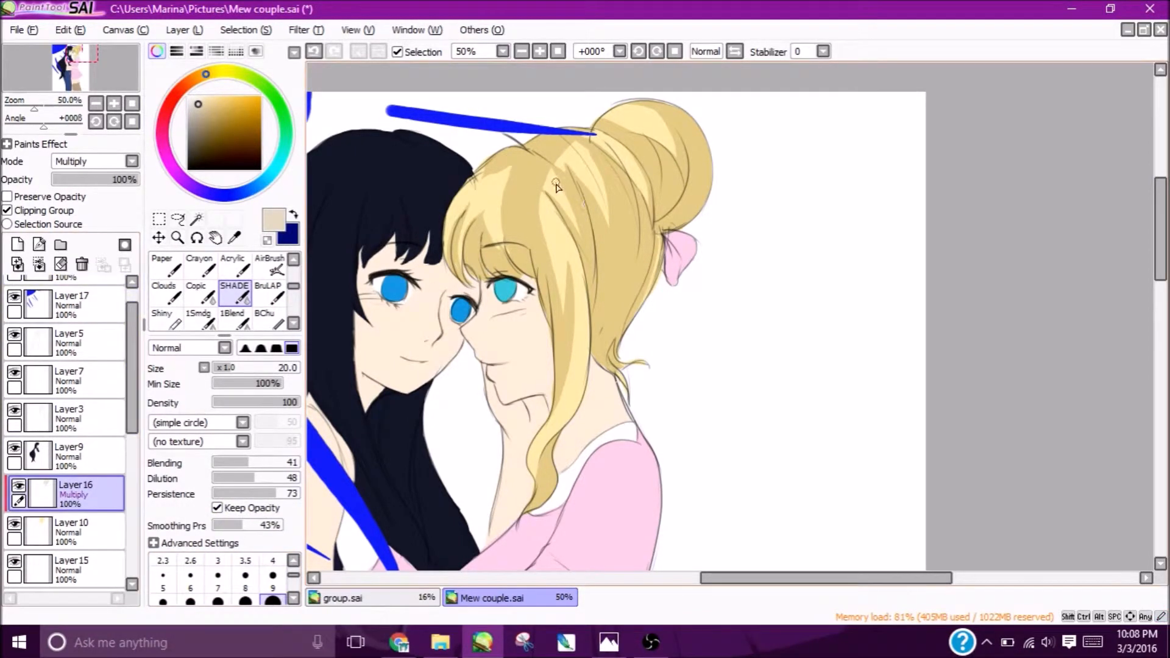
{"action": "left_click", "coordinate": [293, 598]}
{"action": "left_click", "coordinate": [218, 601]}
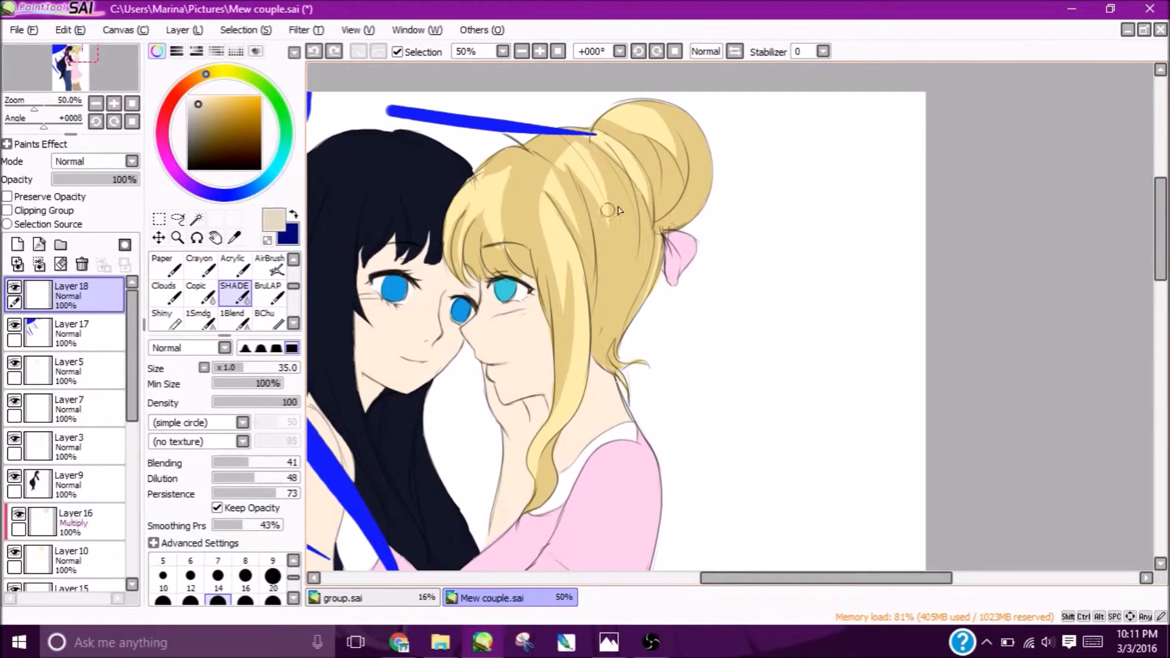
Set the eraser to size 50, try lightening the back edge of the blonde hair, and select the clipped Multiply layer Layer16.
{"action": "key", "text": "e"}
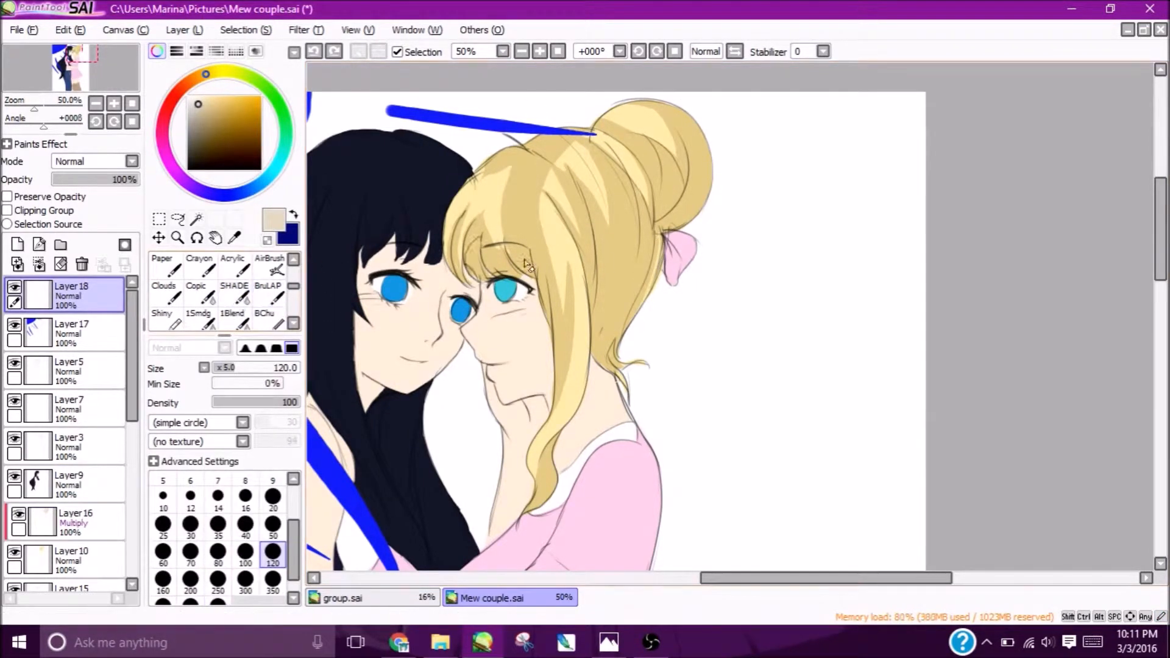
{"action": "left_click_drag", "start_coordinate": [292, 286], "coordinate": [293, 267]}
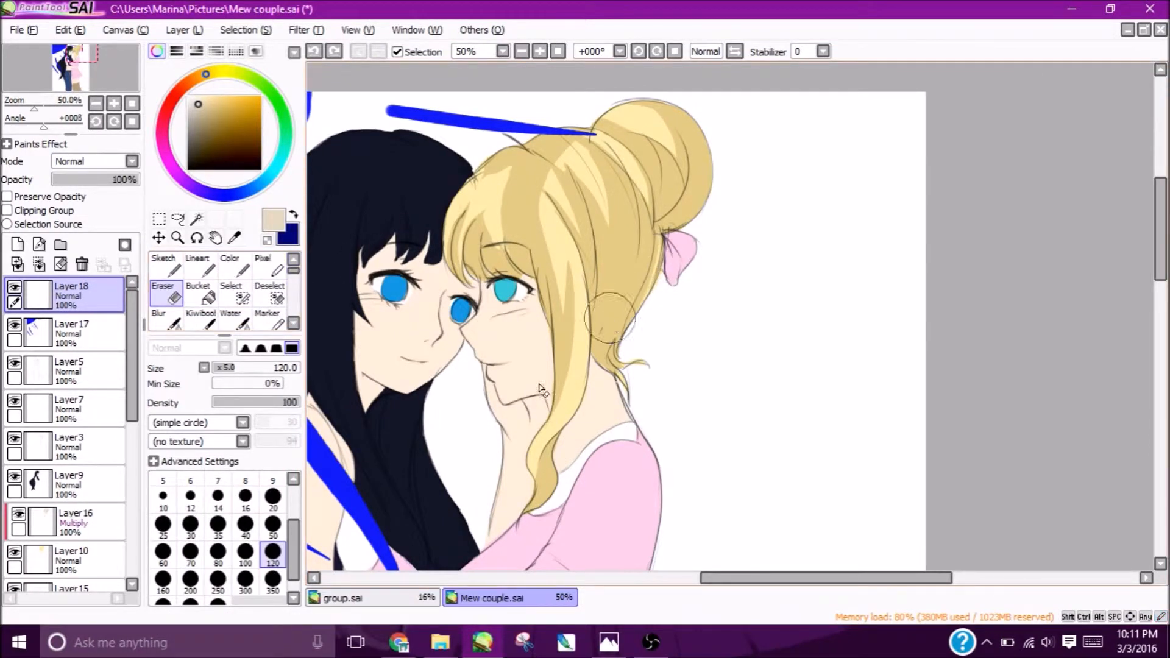
{"action": "left_click", "coordinate": [273, 526]}
{"action": "mouse_move", "coordinate": [660, 247]}
{"action": "left_mouse_down"}
{"action": "mouse_move", "coordinate": [639, 312]}
{"action": "mouse_move", "coordinate": [651, 247]}
{"action": "mouse_move", "coordinate": [635, 289]}
{"action": "left_mouse_up"}
{"action": "left_click_drag", "start_coordinate": [649, 240], "coordinate": [625, 312]}
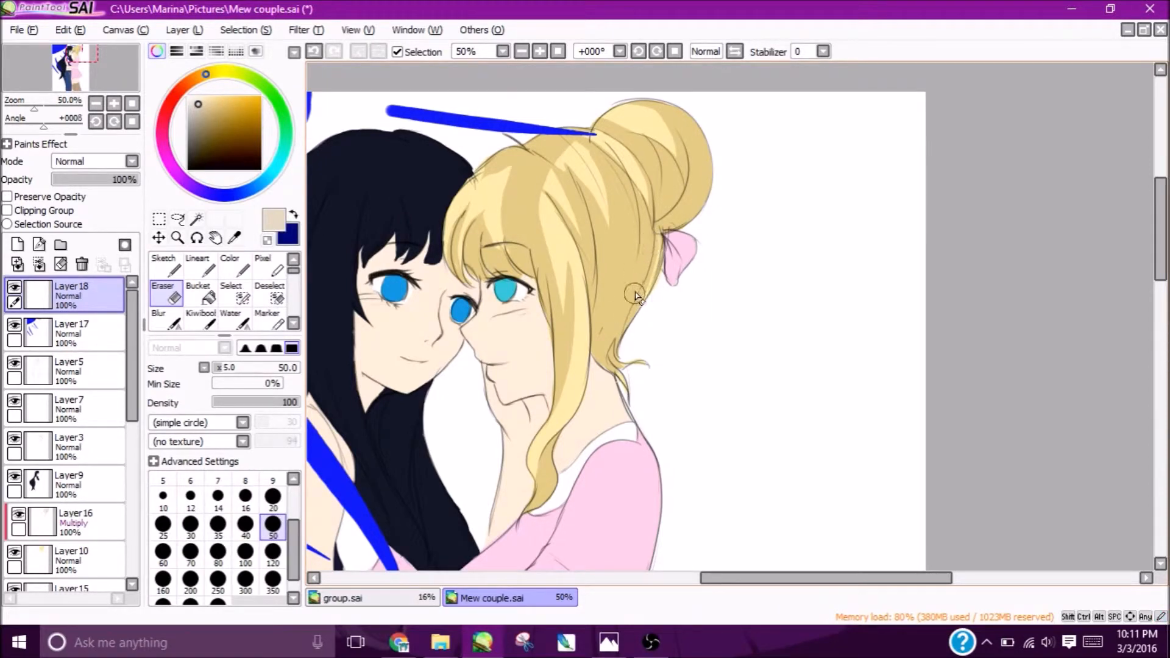
{"action": "left_click", "coordinate": [67, 524]}
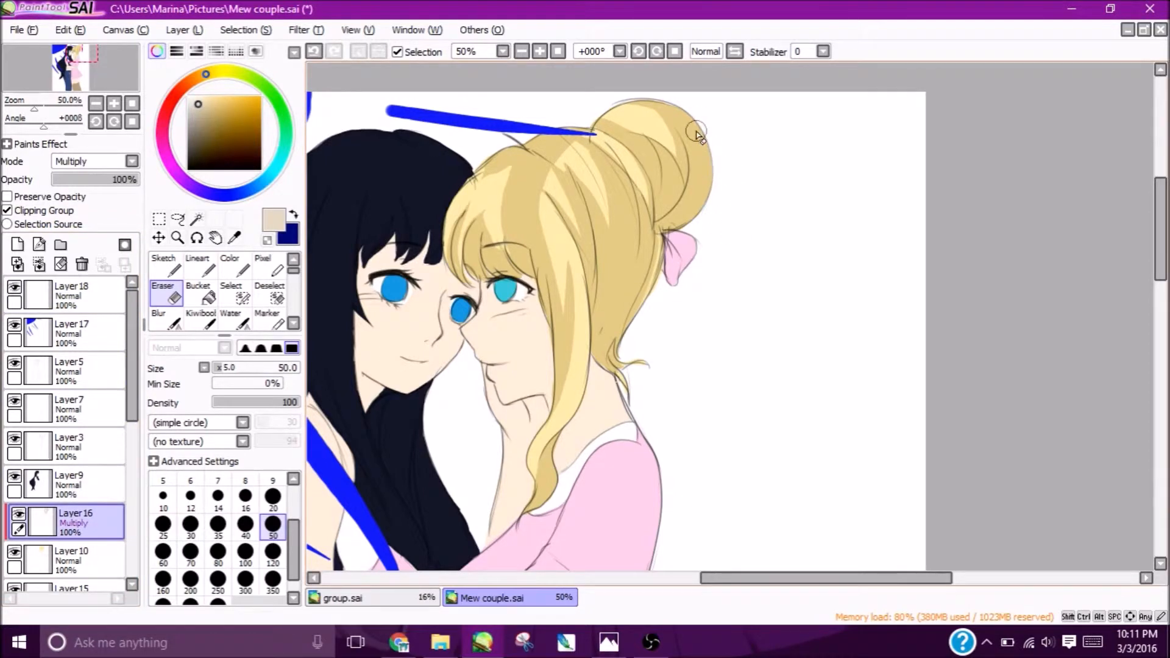
Try erasing a thin reflected-light rim along the bun's outer edge without stabilization.
{"action": "key", "text": "ctrl+z"}
{"action": "left_click_drag", "start_coordinate": [713, 163], "coordinate": [683, 223]}
{"action": "key", "text": "ctrl+z"}
{"action": "key", "text": "ctrl+z"}
{"action": "left_click_drag", "start_coordinate": [712, 173], "coordinate": [700, 203]}
{"action": "key", "text": "ctrl+z"}
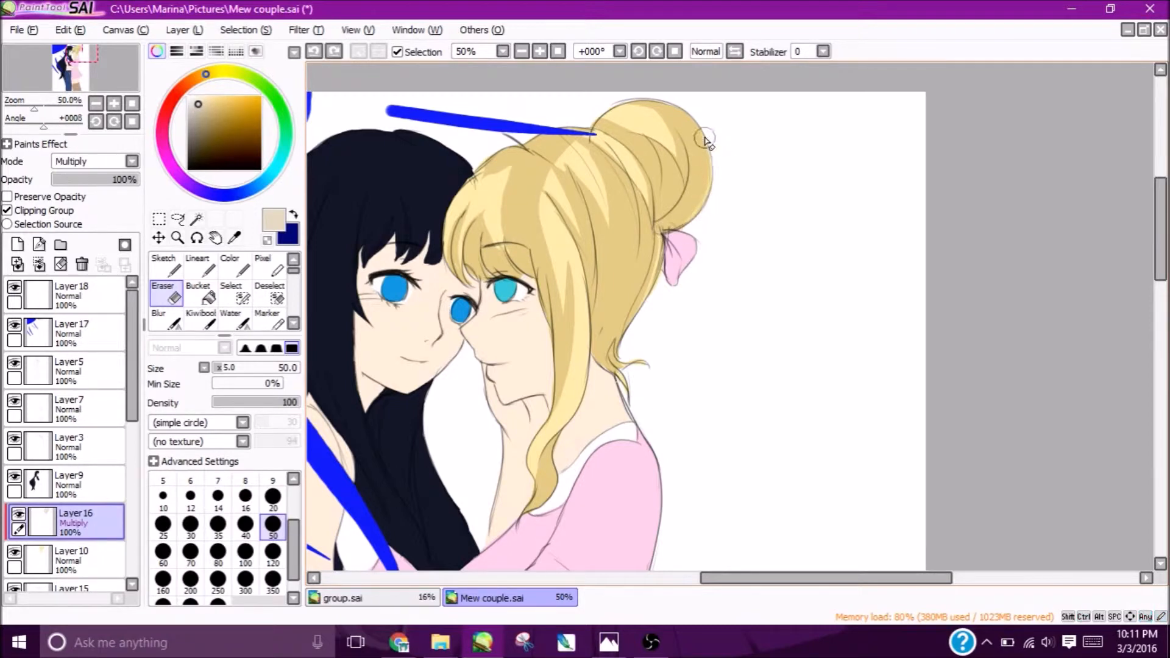
Set the stabilizer to S-5 and erase a thin reflected-light rim along the bun's outer edge.
{"action": "left_click", "coordinate": [823, 52]}
{"action": "left_click", "coordinate": [802, 325]}
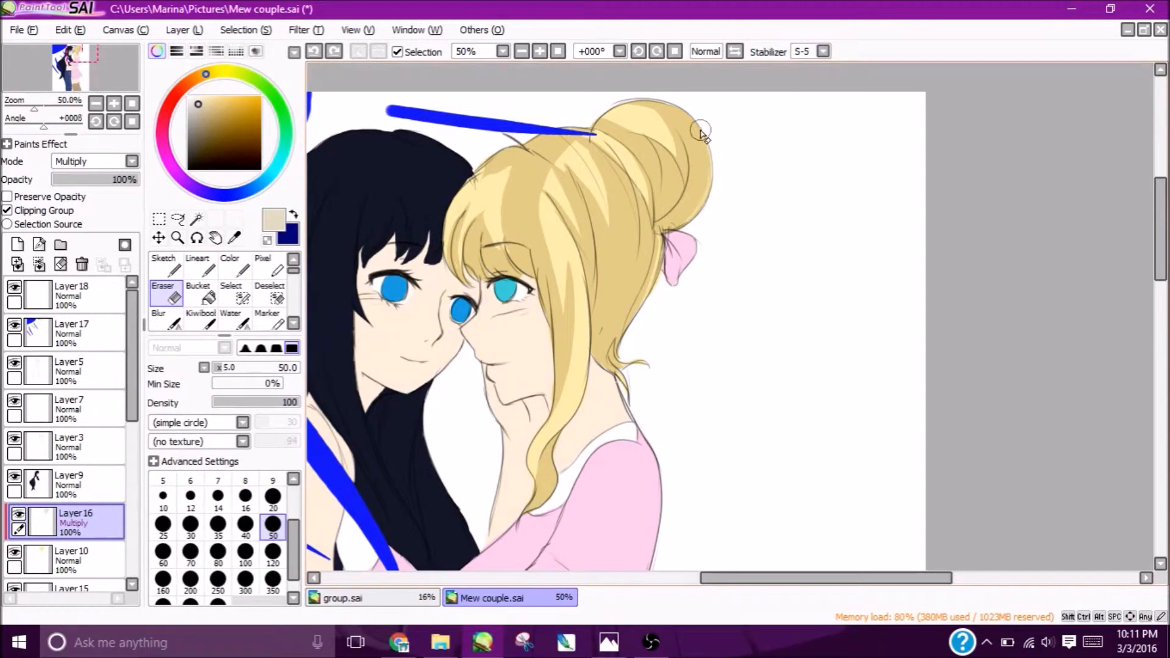
{"action": "mouse_move", "coordinate": [703, 137]}
{"action": "left_mouse_down"}
{"action": "mouse_move", "coordinate": [715, 165]}
{"action": "mouse_move", "coordinate": [704, 211]}
{"action": "mouse_move", "coordinate": [666, 230]}
{"action": "left_mouse_up"}
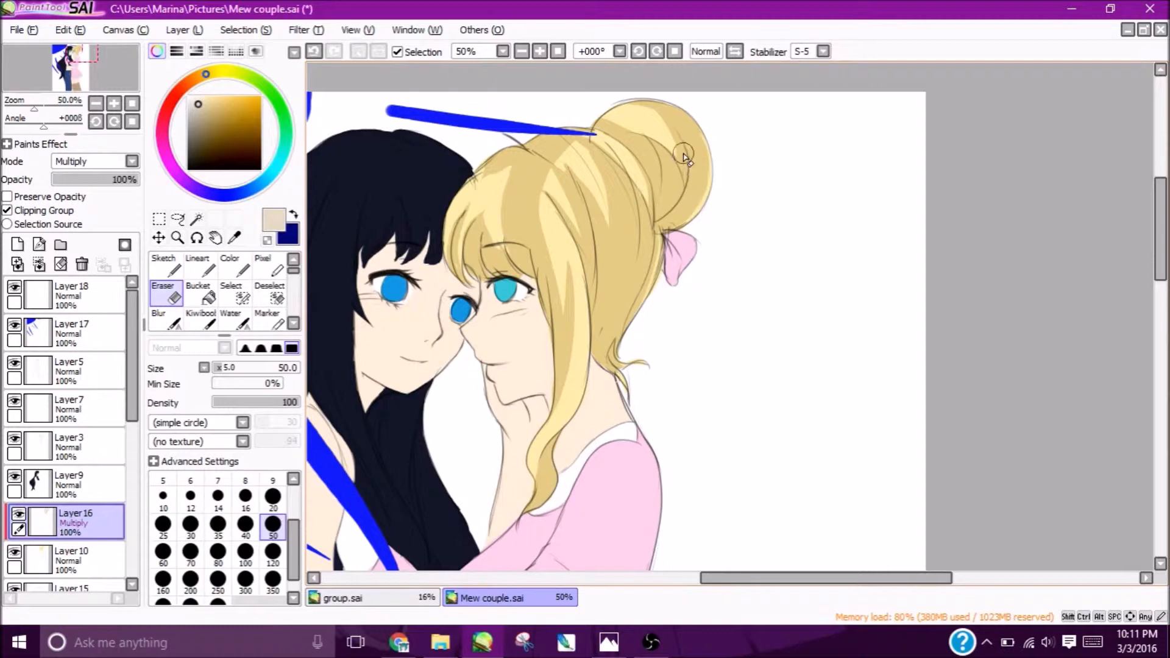
Try erasing additional light streaks through the inside of the bun and the hair beneath it.
{"action": "key", "text": "ctrl+z"}
{"action": "mouse_move", "coordinate": [689, 150]}
{"action": "left_mouse_down"}
{"action": "mouse_move", "coordinate": [678, 210]}
{"action": "mouse_move", "coordinate": [646, 230]}
{"action": "mouse_move", "coordinate": [676, 215]}
{"action": "mouse_move", "coordinate": [654, 221]}
{"action": "mouse_move", "coordinate": [690, 182]}
{"action": "mouse_move", "coordinate": [684, 146]}
{"action": "mouse_move", "coordinate": [691, 171]}
{"action": "mouse_move", "coordinate": [654, 218]}
{"action": "left_mouse_up"}
{"action": "key", "text": "ctrl+z"}
{"action": "key", "text": "ctrl+z"}
{"action": "mouse_move", "coordinate": [685, 148]}
{"action": "left_mouse_down"}
{"action": "mouse_move", "coordinate": [686, 197]}
{"action": "mouse_move", "coordinate": [670, 213]}
{"action": "left_mouse_up"}
{"action": "key", "text": "ctrl+z"}
{"action": "mouse_move", "coordinate": [684, 148]}
{"action": "left_mouse_down"}
{"action": "mouse_move", "coordinate": [667, 217]}
{"action": "mouse_move", "coordinate": [654, 222]}
{"action": "mouse_move", "coordinate": [557, 170]}
{"action": "mouse_move", "coordinate": [600, 256]}
{"action": "left_mouse_up"}
{"action": "key", "text": "ctrl+z"}
Switch to the SHADE brush at size 20 and set the stabilizer back to 0.
{"action": "key", "text": "c"}
{"action": "key", "text": "n"}
{"action": "left_click", "coordinate": [294, 324]}
{"action": "left_click", "coordinate": [295, 325]}
{"action": "left_click", "coordinate": [294, 325]}
{"action": "left_click", "coordinate": [295, 325]}
{"action": "left_click", "coordinate": [295, 325]}
{"action": "left_click", "coordinate": [239, 295]}
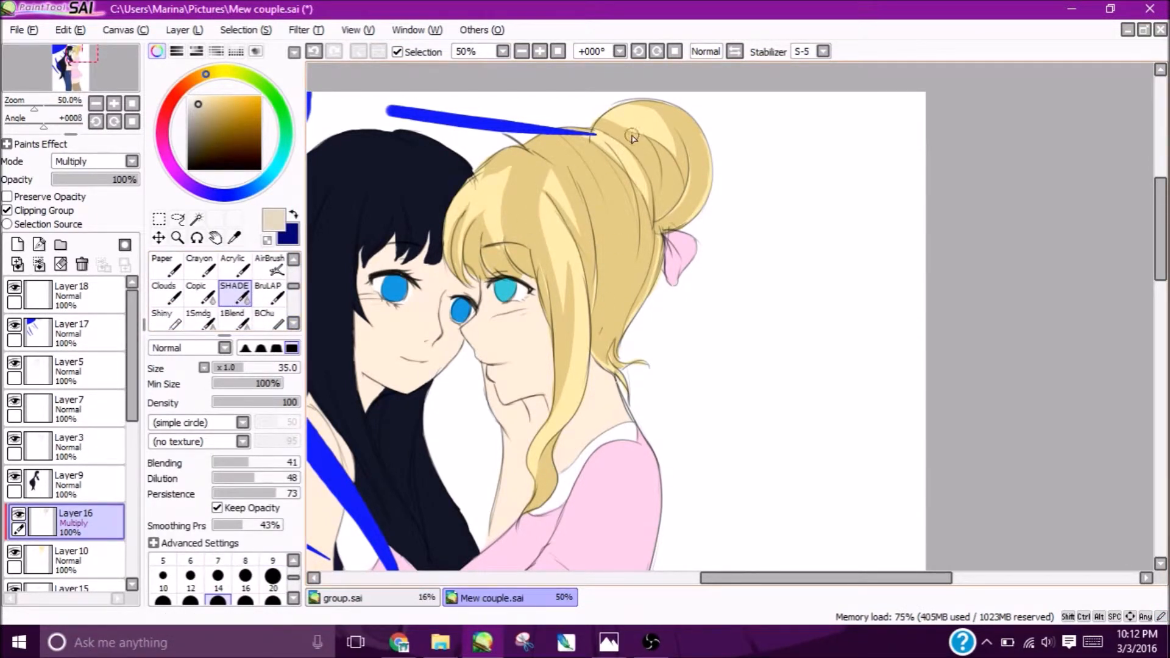
{"action": "left_click", "coordinate": [803, 52]}
{"action": "left_click", "coordinate": [804, 62]}
{"action": "left_click", "coordinate": [273, 577]}
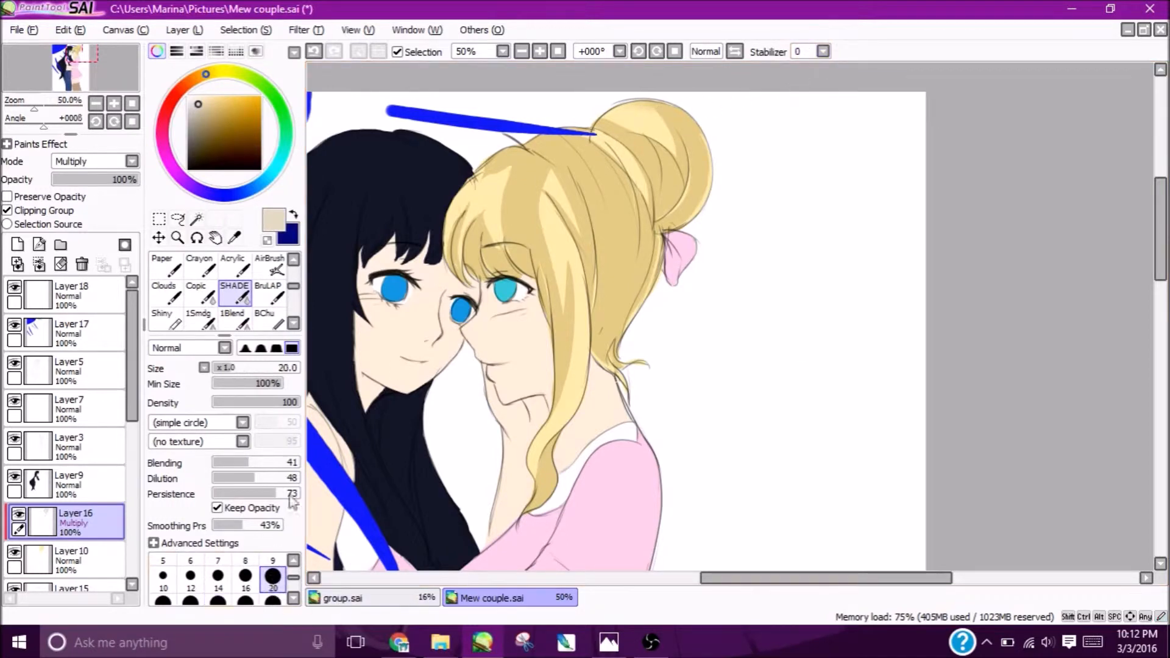
Blend the shadow edge at the top of the face-framing strand with the SHADE brush at size 35 and density 83.
{"action": "left_click", "coordinate": [285, 404]}
{"action": "left_click", "coordinate": [219, 602]}
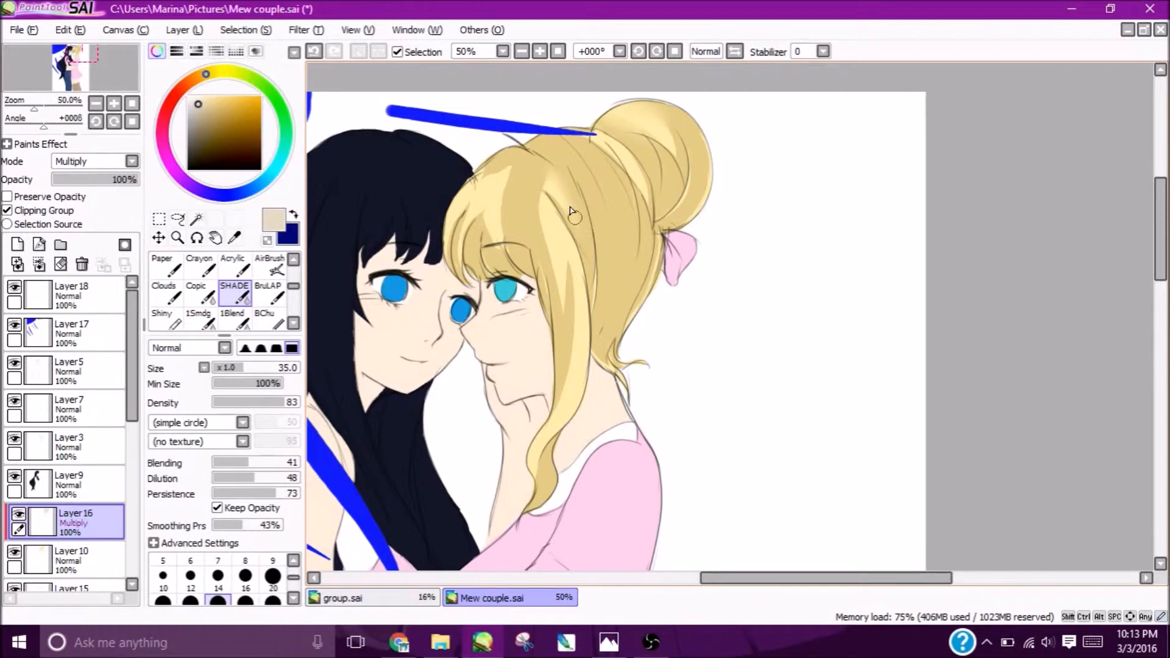
{"action": "key", "text": "ctrl+z"}
{"action": "left_click_drag", "start_coordinate": [560, 176], "coordinate": [578, 226]}
{"action": "left_click_drag", "start_coordinate": [265, 403], "coordinate": [291, 405]}
On Layer17, scribble navy Sketch-brush samples beside the blonde hair, one at full density and one at density 56.
{"action": "left_click_drag", "start_coordinate": [293, 286], "coordinate": [294, 269]}
{"action": "left_click", "coordinate": [166, 265]}
{"action": "left_click", "coordinate": [294, 215]}
{"action": "left_click", "coordinate": [80, 333]}
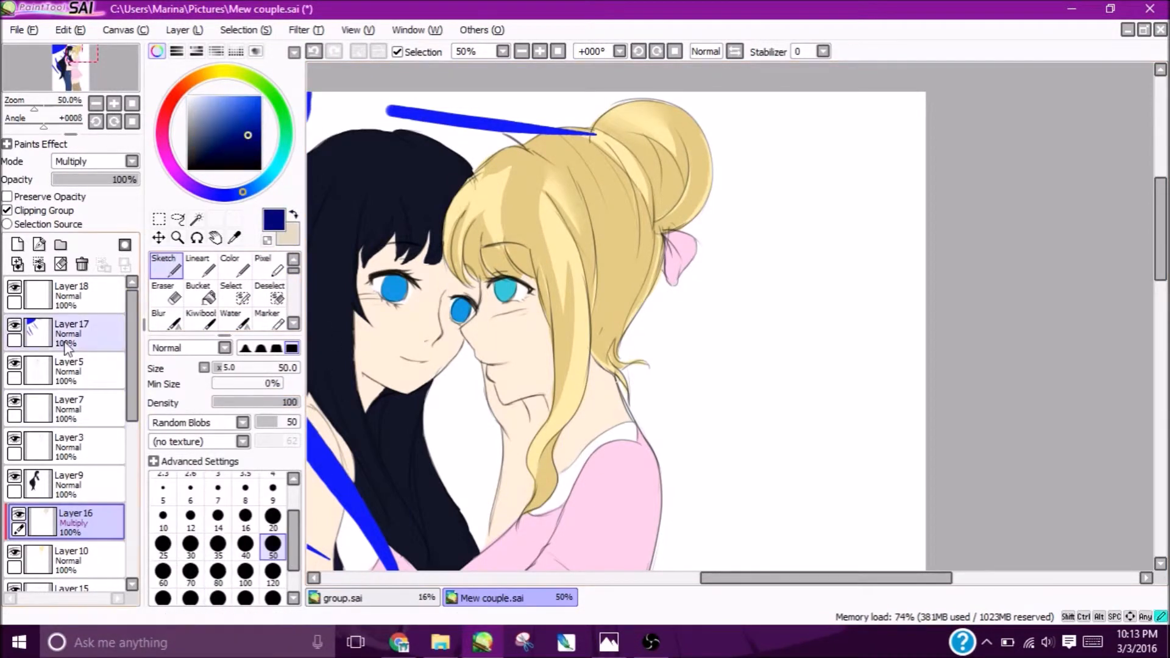
{"action": "left_click_drag", "start_coordinate": [797, 200], "coordinate": [811, 268]}
{"action": "key", "text": "ctrl+z"}
{"action": "mouse_move", "coordinate": [805, 160]}
{"action": "left_mouse_down"}
{"action": "mouse_move", "coordinate": [750, 207]}
{"action": "mouse_move", "coordinate": [814, 240]}
{"action": "left_mouse_up"}
{"action": "left_click_drag", "start_coordinate": [271, 403], "coordinate": [261, 403]}
{"action": "mouse_move", "coordinate": [777, 301]}
{"action": "left_mouse_down"}
{"action": "mouse_move", "coordinate": [750, 329]}
{"action": "mouse_move", "coordinate": [851, 357]}
{"action": "mouse_move", "coordinate": [747, 425]}
{"action": "mouse_move", "coordinate": [823, 421]}
{"action": "left_mouse_up"}
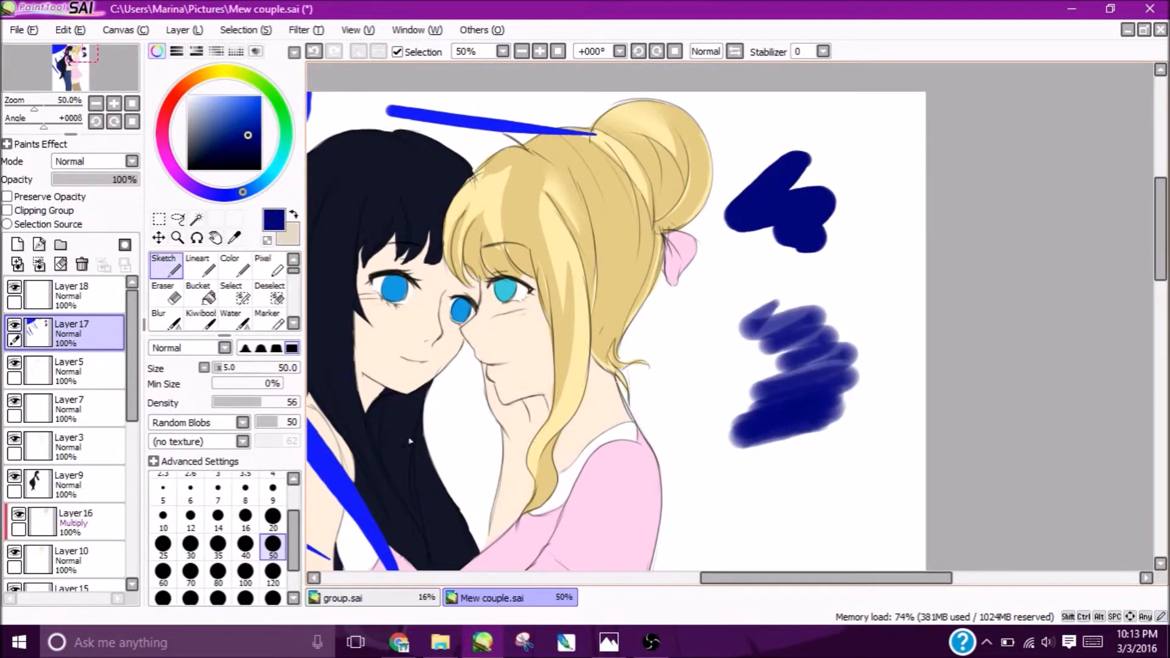
Scribble further navy test strokes over the blank area and undo all the density samples.
{"action": "left_click_drag", "start_coordinate": [878, 182], "coordinate": [884, 295]}
{"action": "key", "text": "ctrl+z"}
{"action": "key", "text": "ctrl+z"}
{"action": "key", "text": "ctrl+z"}
{"action": "left_click_drag", "start_coordinate": [784, 162], "coordinate": [771, 362]}
{"action": "mouse_move", "coordinate": [821, 268]}
{"action": "left_mouse_down"}
{"action": "mouse_move", "coordinate": [824, 313]}
{"action": "mouse_move", "coordinate": [831, 305]}
{"action": "mouse_move", "coordinate": [853, 335]}
{"action": "left_mouse_up"}
{"action": "key", "text": "ctrl+z"}
{"action": "key", "text": "ctrl+z"}
Raise the Sketch brush's density and set its size to 20, and return to the SHADE brush with beige on Layer16.
{"action": "left_click", "coordinate": [267, 403]}
{"action": "left_click_drag", "start_coordinate": [286, 406], "coordinate": [287, 406]}
{"action": "left_click", "coordinate": [294, 215]}
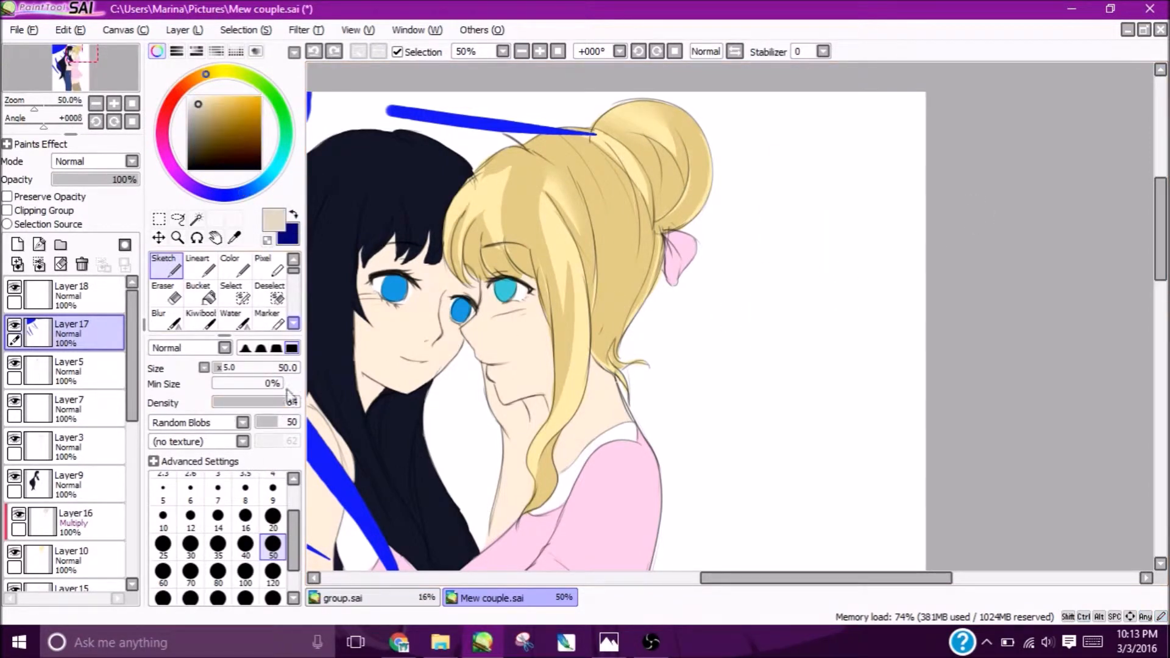
{"action": "left_click", "coordinate": [273, 517]}
{"action": "left_click", "coordinate": [485, 221]}
{"action": "left_click", "coordinate": [75, 523]}
{"action": "scroll", "coordinate": [234, 299], "scroll_direction": "down", "scroll_amount": 3}
{"action": "left_click", "coordinate": [235, 318]}
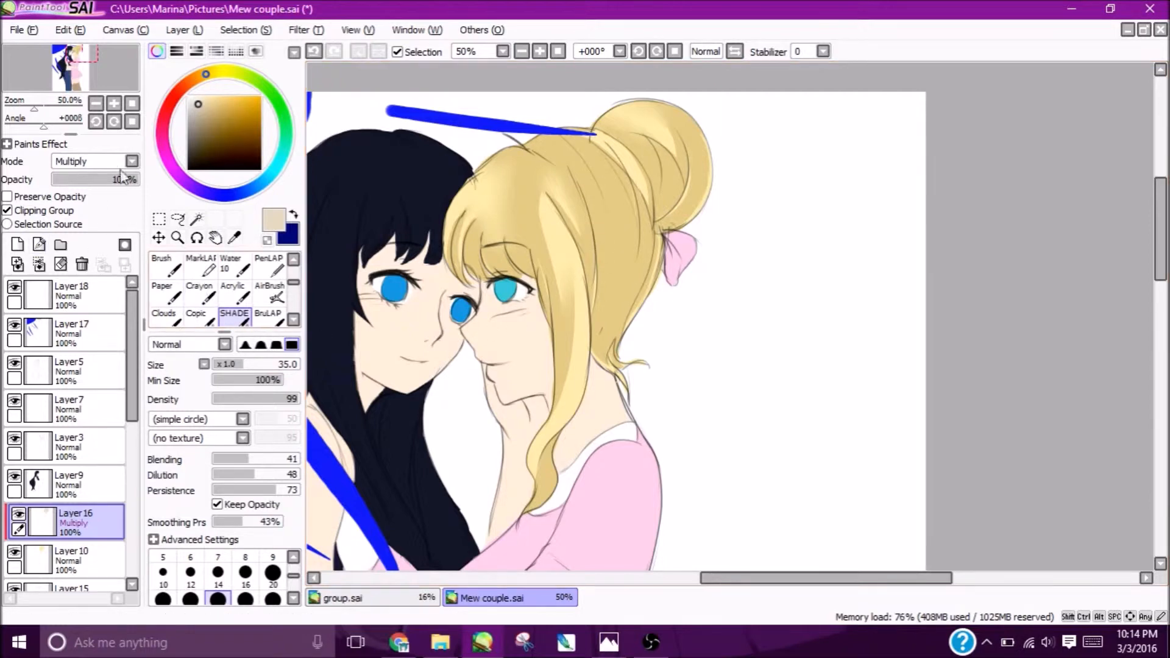
Adjust the hair shading layer's hue and saturation with saturation +32 and luminescence +11.
{"action": "left_click", "coordinate": [305, 30]}
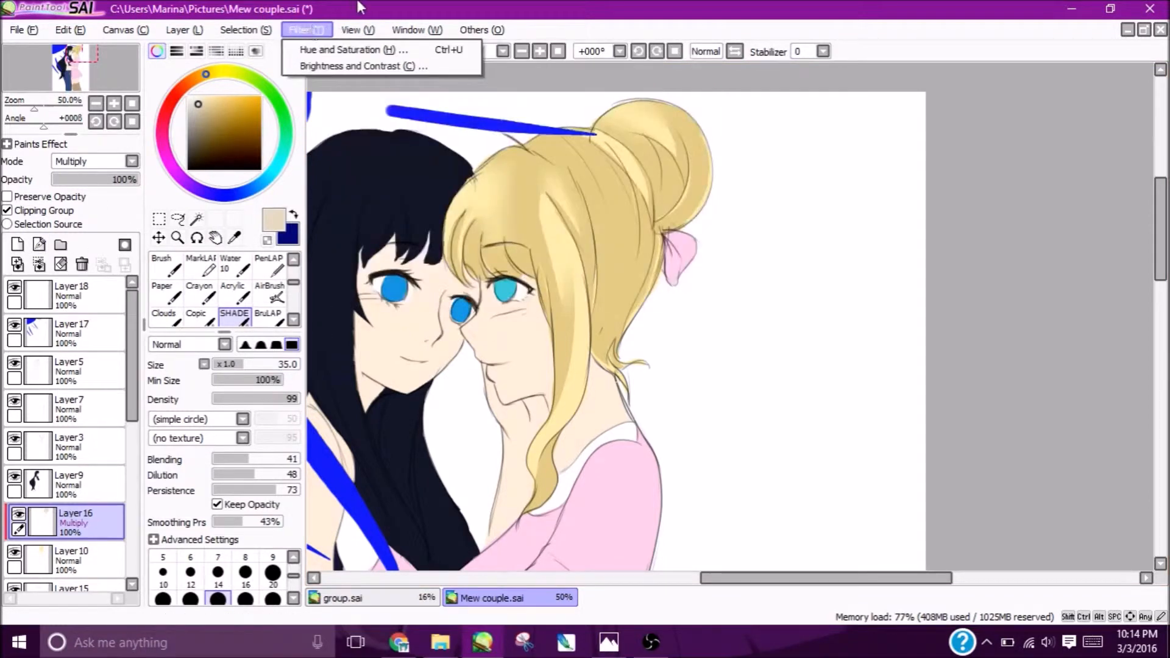
{"action": "left_click", "coordinate": [305, 30]}
{"action": "left_click", "coordinate": [348, 49]}
{"action": "left_click_drag", "start_coordinate": [376, 38], "coordinate": [381, 110]}
{"action": "left_click_drag", "start_coordinate": [256, 174], "coordinate": [280, 170]}
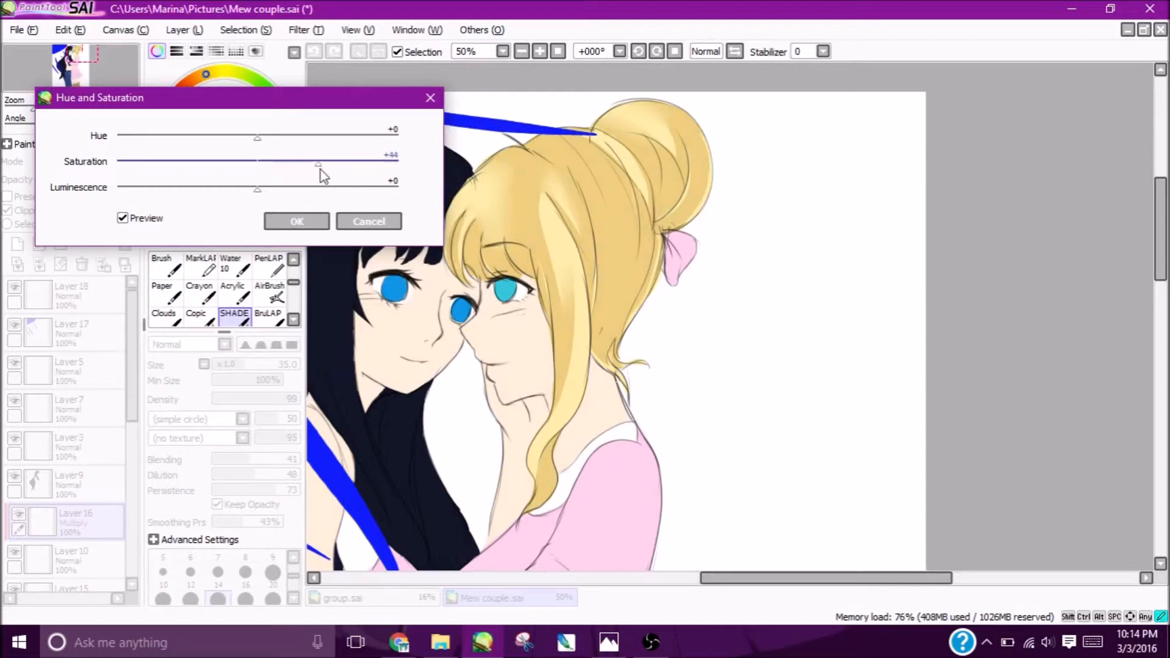
{"action": "left_click_drag", "start_coordinate": [316, 172], "coordinate": [309, 170]}
{"action": "left_click_drag", "start_coordinate": [253, 194], "coordinate": [272, 193]}
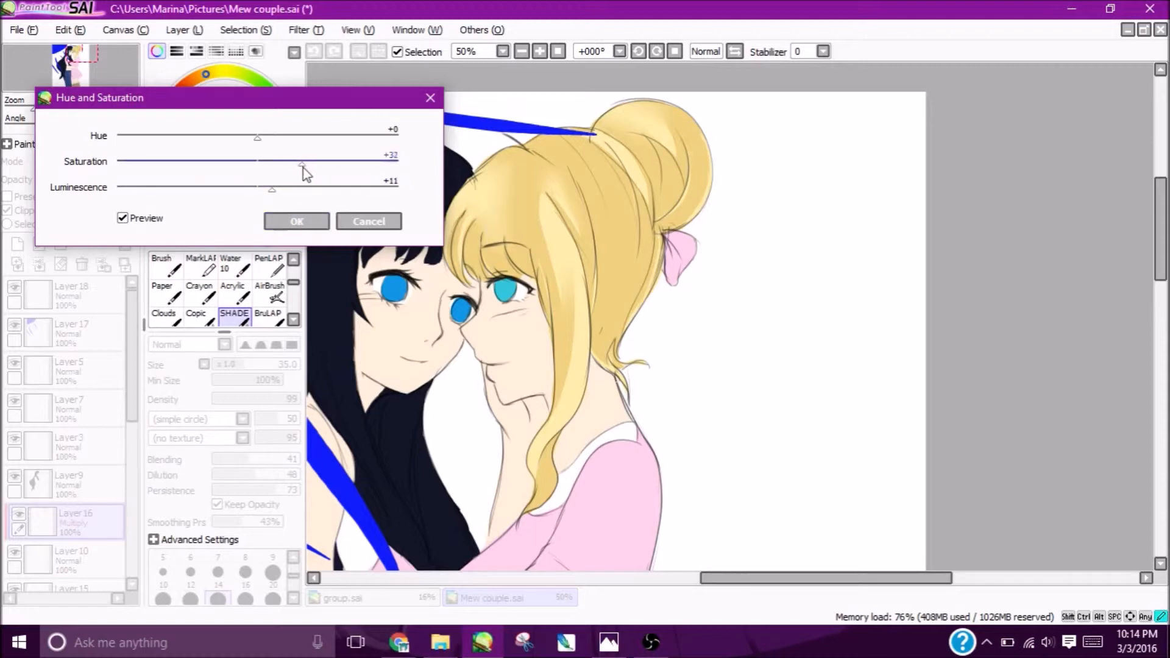
{"action": "left_click", "coordinate": [312, 221]}
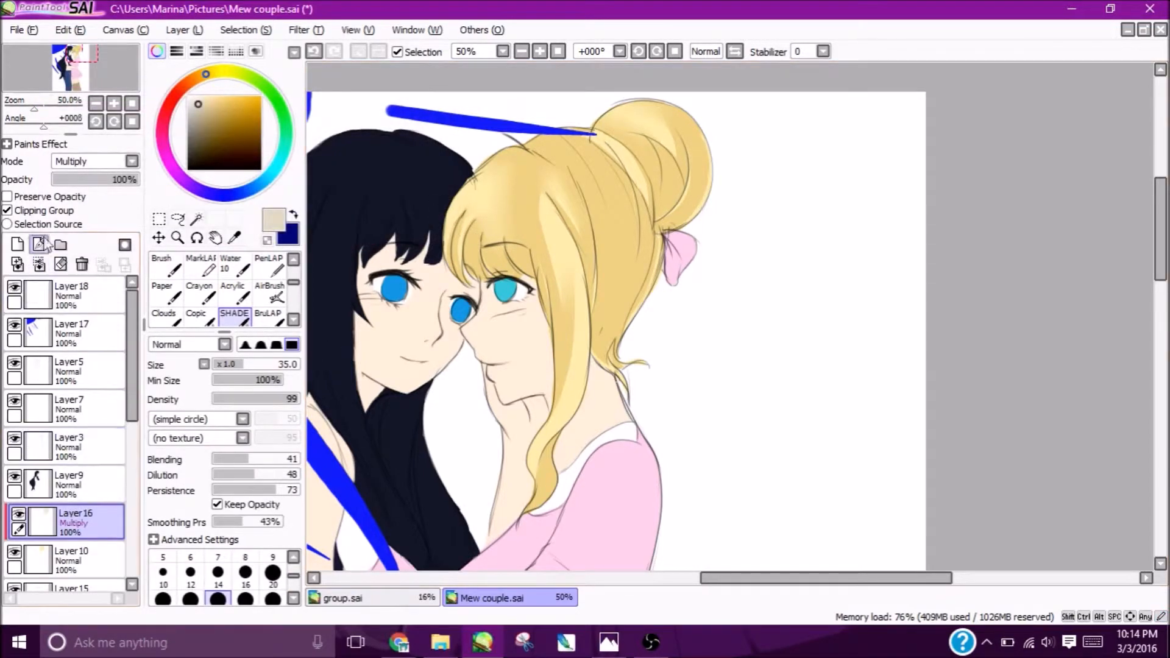
Turn on Preserve Opacity for Layer16 and switch to the Sketch brush at size 20 with navy.
{"action": "left_click", "coordinate": [522, 51]}
{"action": "left_click", "coordinate": [540, 51]}
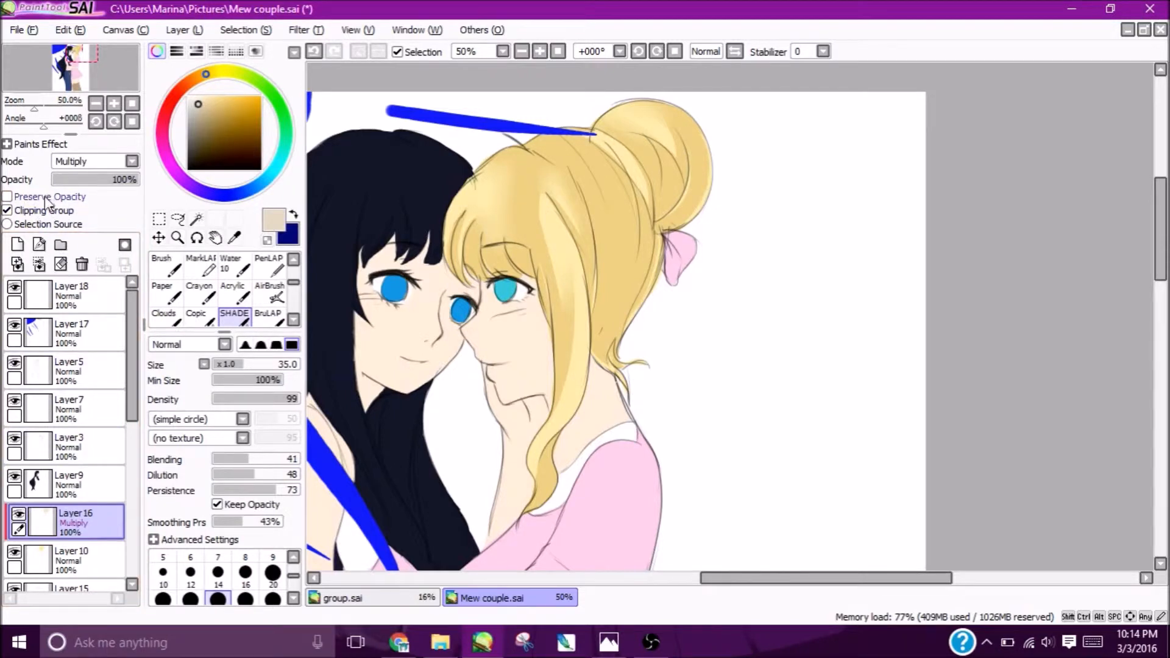
{"action": "left_click", "coordinate": [67, 197]}
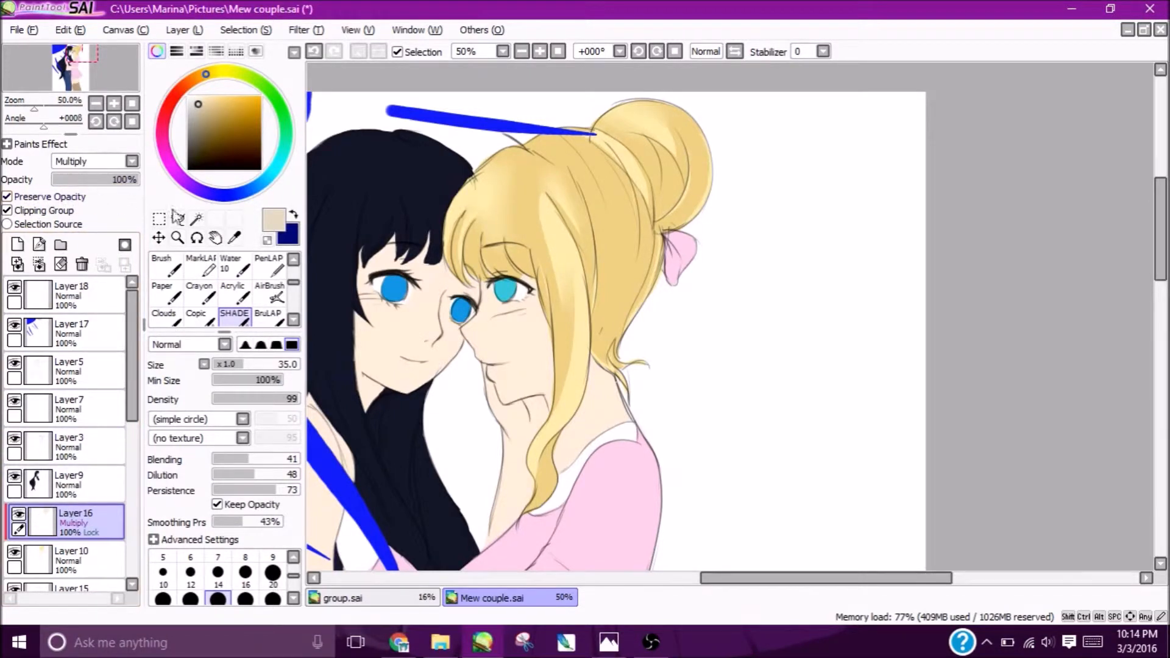
{"action": "left_click", "coordinate": [294, 217]}
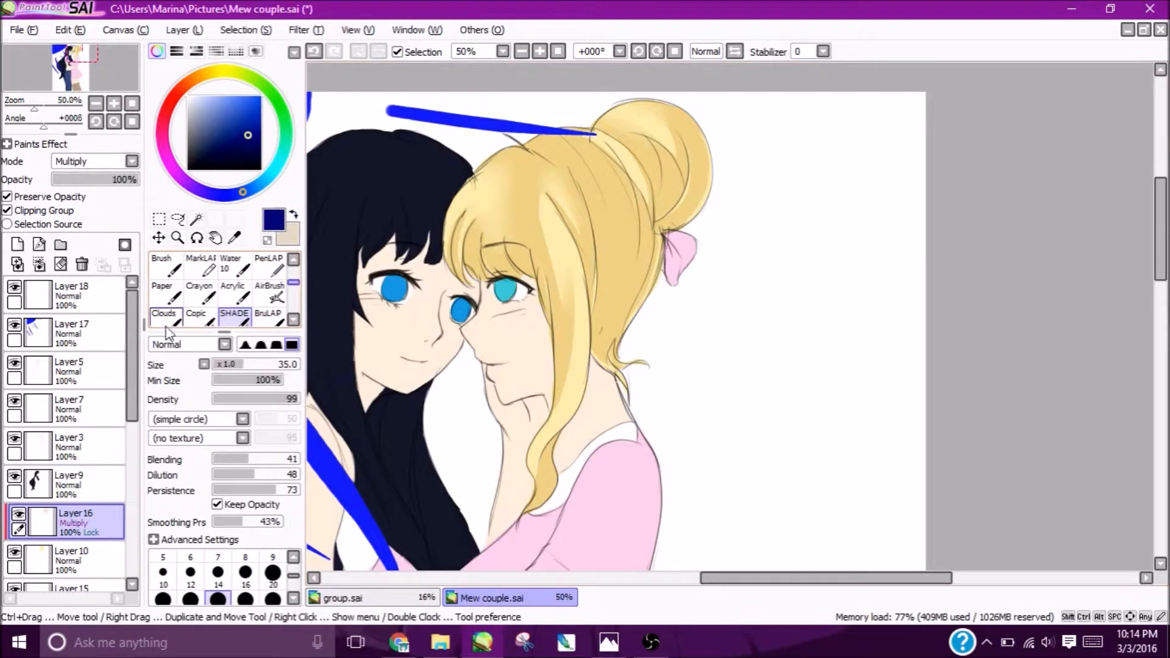
{"action": "left_click_drag", "start_coordinate": [294, 283], "coordinate": [294, 268]}
{"action": "left_click", "coordinate": [168, 269]}
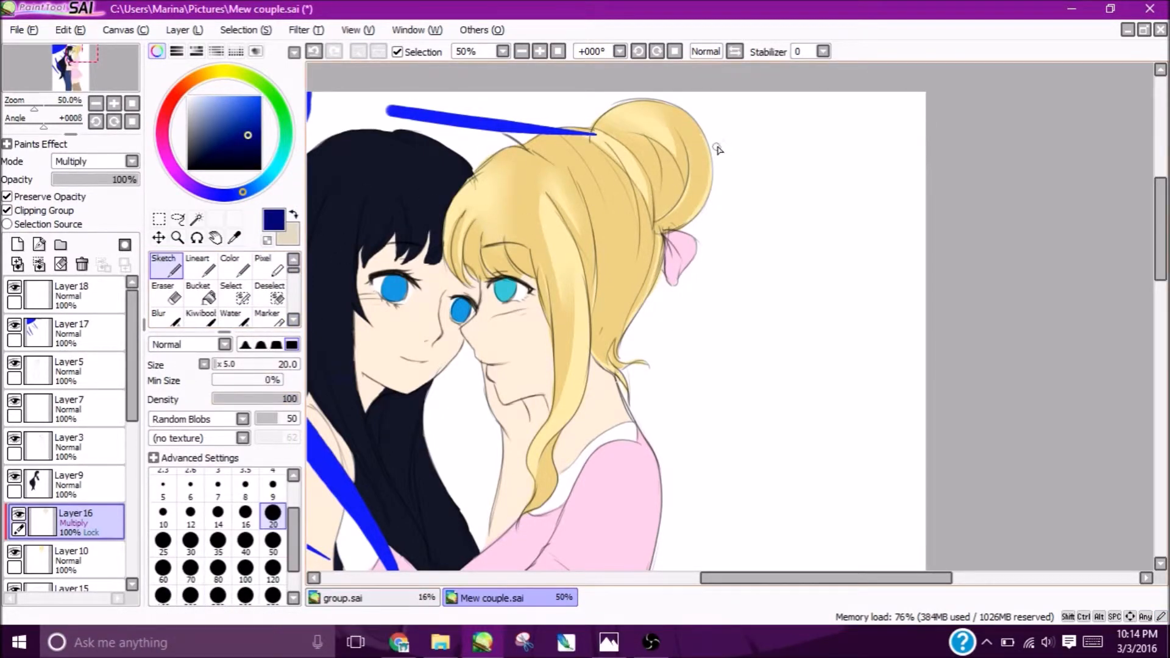
Toggle the visibility of Layer16 and the hair base Layer10 to compare shading and base colour, and reselect Layer16.
{"action": "left_click", "coordinate": [19, 515]}
{"action": "left_click", "coordinate": [19, 515]}
{"action": "left_click_drag", "start_coordinate": [129, 362], "coordinate": [129, 397]}
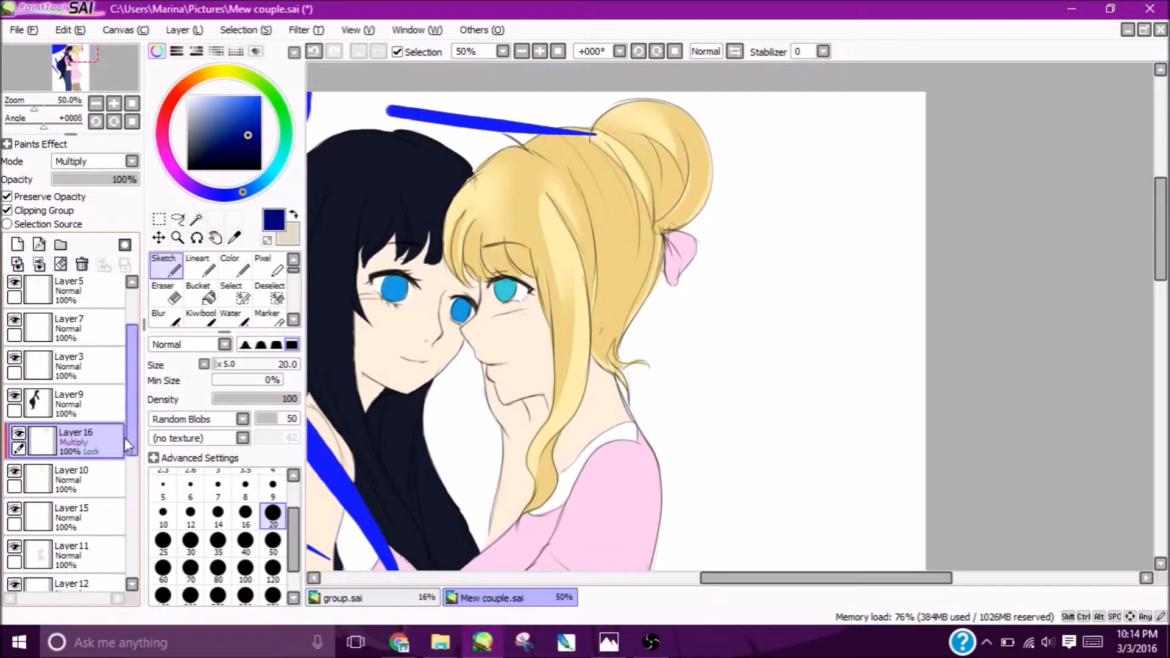
{"action": "left_click", "coordinate": [15, 472]}
{"action": "left_click", "coordinate": [15, 473]}
{"action": "left_click", "coordinate": [16, 472]}
{"action": "left_click", "coordinate": [16, 472]}
{"action": "left_click", "coordinate": [62, 480]}
{"action": "left_click", "coordinate": [15, 473]}
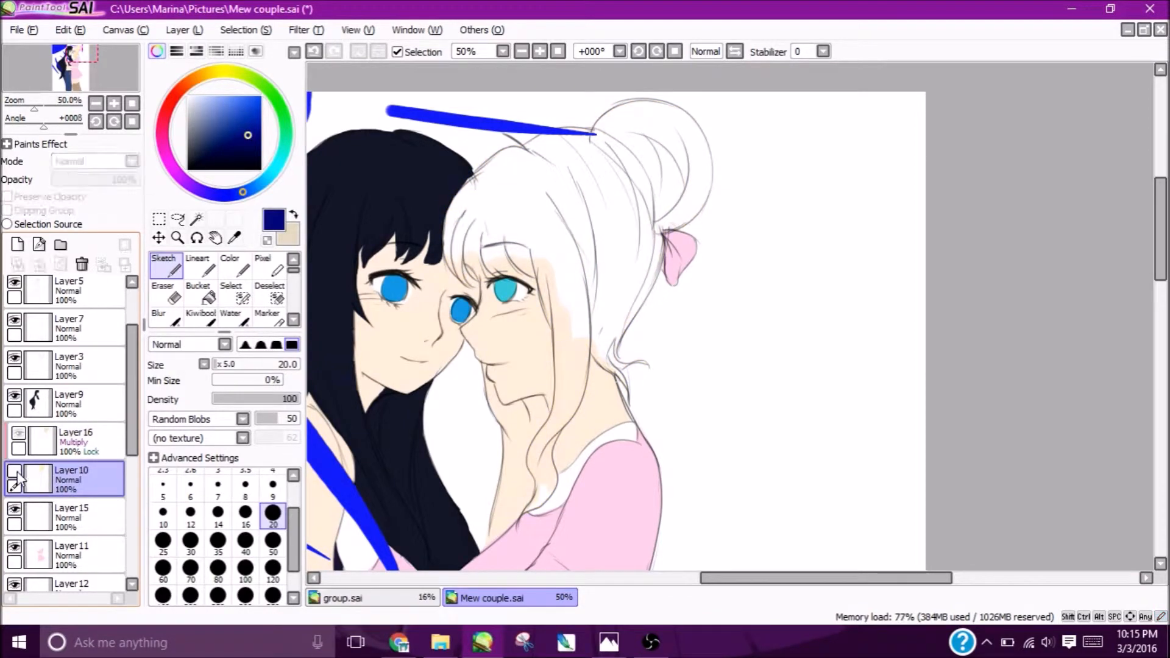
{"action": "left_click", "coordinate": [15, 473]}
{"action": "left_click", "coordinate": [79, 442]}
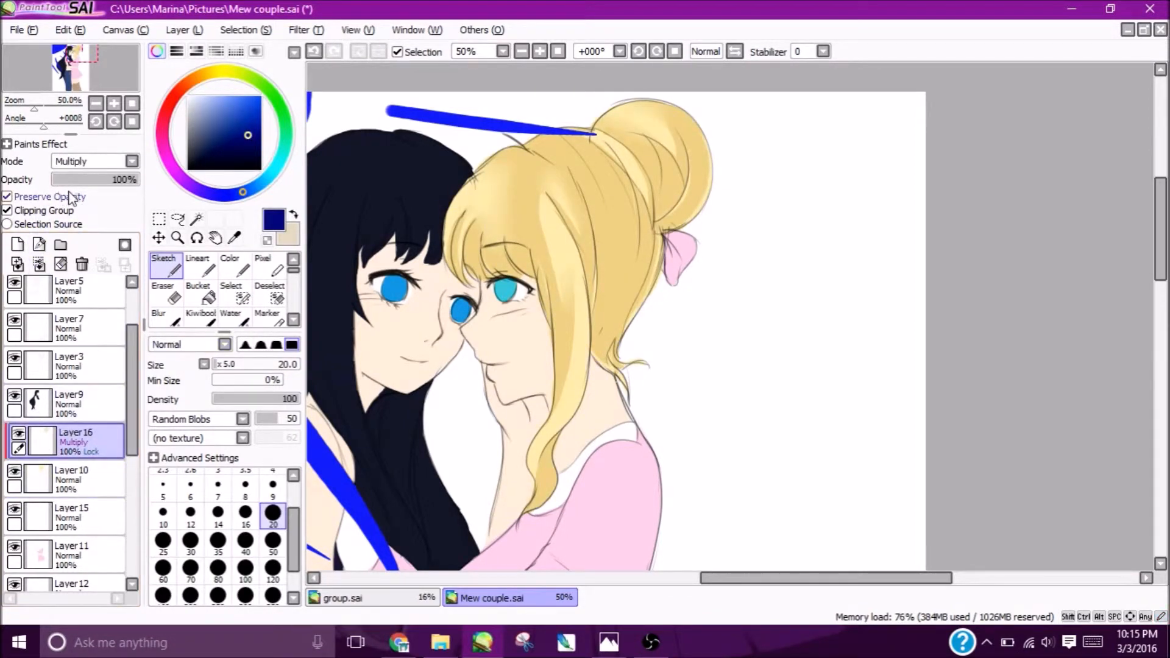
Try scribbling navy strokes across the blonde hair on Layer16, and undo them.
{"action": "mouse_move", "coordinate": [690, 151]}
{"action": "left_mouse_down"}
{"action": "mouse_move", "coordinate": [451, 271]}
{"action": "mouse_move", "coordinate": [451, 247]}
{"action": "mouse_move", "coordinate": [610, 299]}
{"action": "mouse_move", "coordinate": [504, 395]}
{"action": "left_mouse_up"}
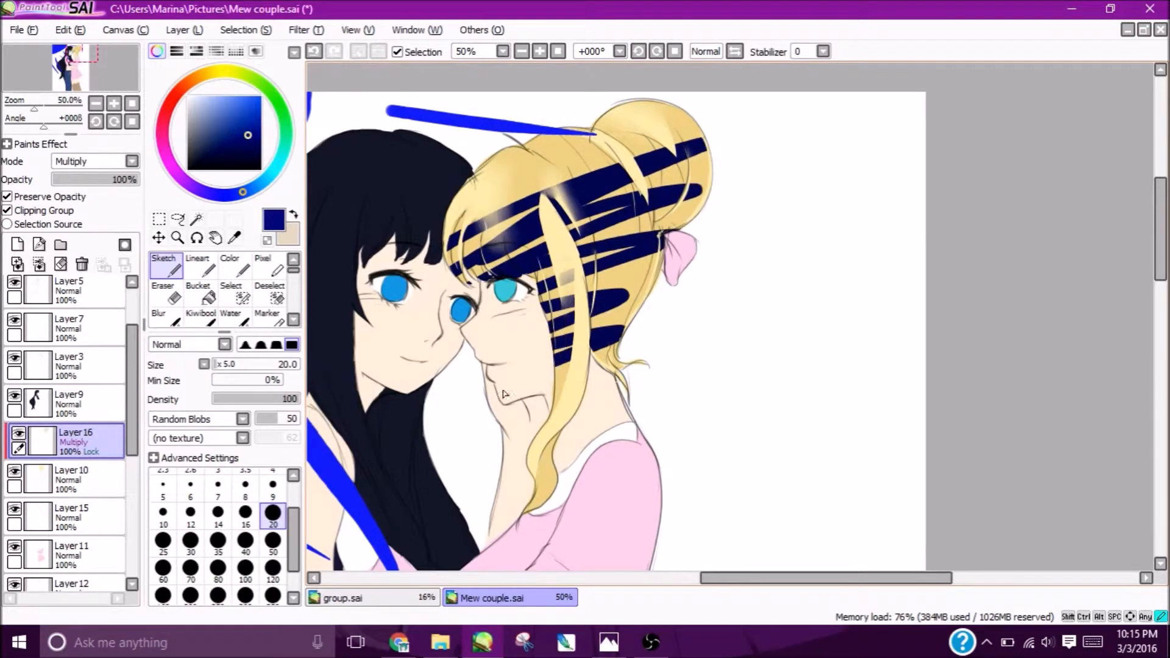
{"action": "mouse_move", "coordinate": [478, 187]}
{"action": "left_mouse_down"}
{"action": "mouse_move", "coordinate": [613, 119]}
{"action": "mouse_move", "coordinate": [739, 159]}
{"action": "mouse_move", "coordinate": [570, 229]}
{"action": "left_mouse_up"}
{"action": "left_click", "coordinate": [315, 54]}
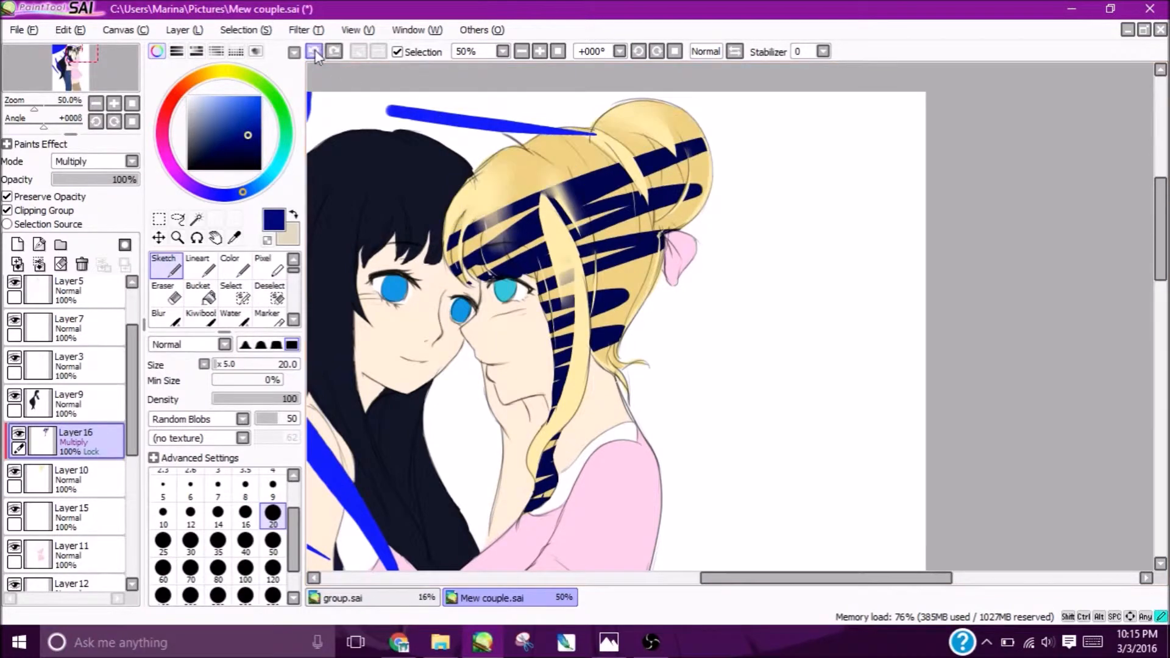
{"action": "left_click", "coordinate": [312, 51]}
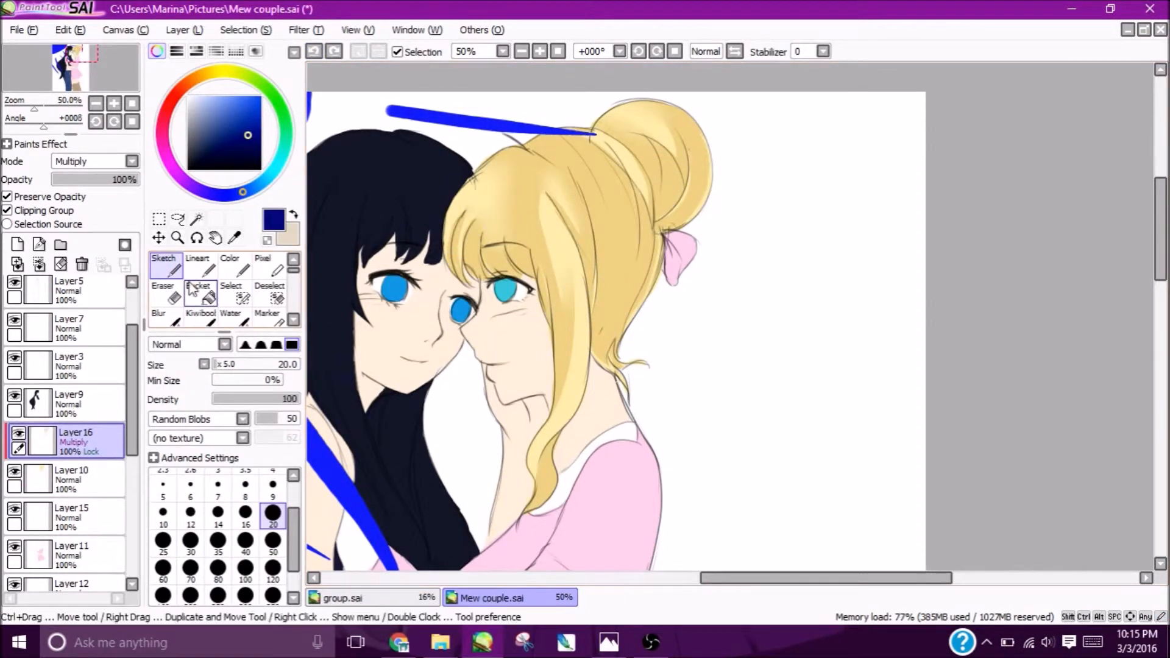
Sample a tan from the blonde hair and paint darker strands through the fringe, side lock, back and bun with the Sketch brush on Layer16.
{"action": "left_click", "coordinate": [234, 237]}
{"action": "left_click", "coordinate": [548, 214]}
{"action": "left_click", "coordinate": [166, 265]}
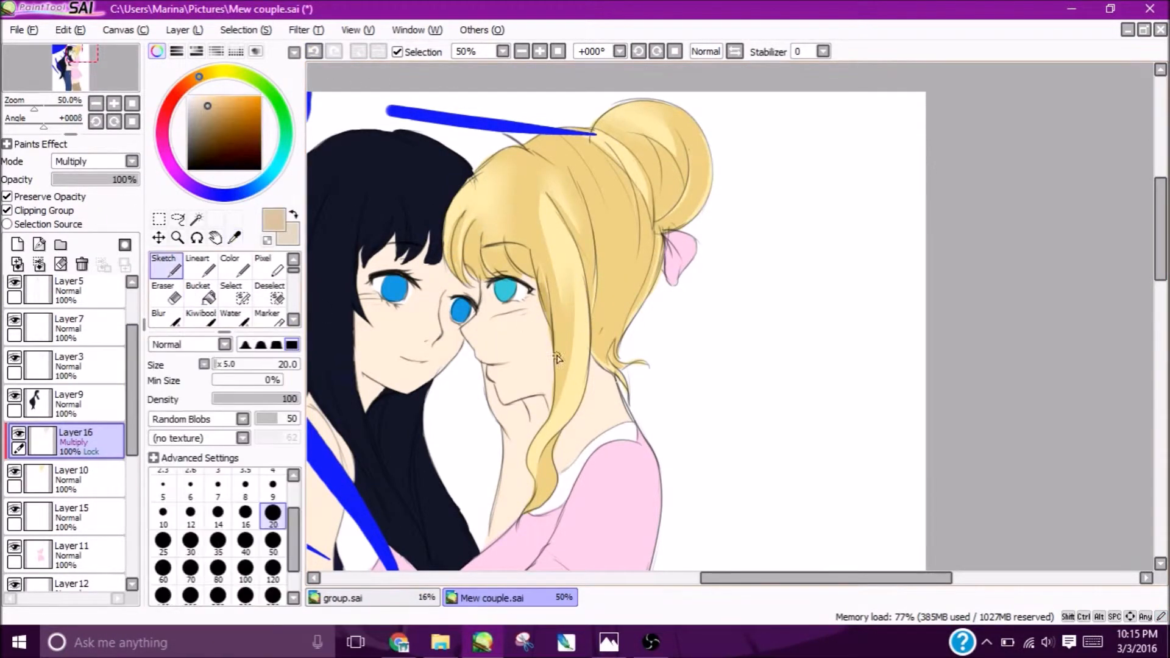
{"action": "left_click_drag", "start_coordinate": [599, 274], "coordinate": [597, 342]}
{"action": "left_click_drag", "start_coordinate": [544, 279], "coordinate": [549, 340]}
{"action": "left_click_drag", "start_coordinate": [586, 194], "coordinate": [600, 289]}
{"action": "left_click_drag", "start_coordinate": [661, 140], "coordinate": [658, 224]}
{"action": "left_click_drag", "start_coordinate": [535, 198], "coordinate": [538, 290]}
{"action": "left_click_drag", "start_coordinate": [507, 244], "coordinate": [531, 279]}
{"action": "left_click_drag", "start_coordinate": [564, 139], "coordinate": [638, 226]}
{"action": "left_click_drag", "start_coordinate": [637, 177], "coordinate": [620, 312]}
{"action": "left_click", "coordinate": [315, 52]}
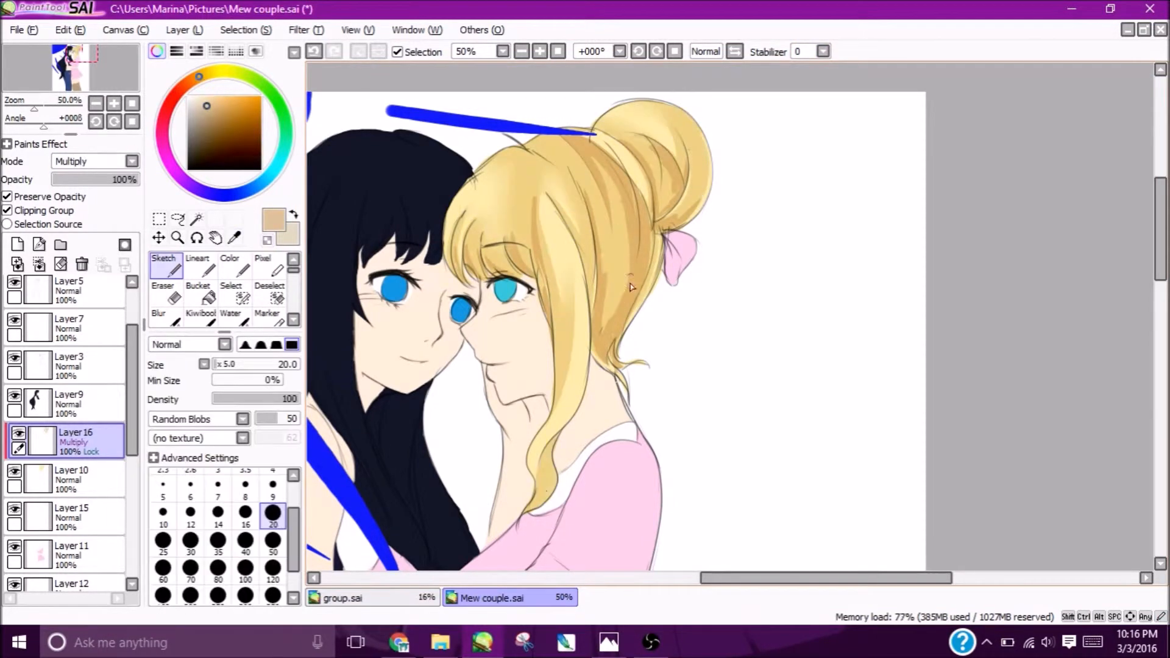
{"action": "left_click_drag", "start_coordinate": [556, 438], "coordinate": [532, 508]}
Blend the new tan strands on Layer16 into the blonde hair with the SHADE brush at size 35.
{"action": "scroll", "coordinate": [226, 289], "scroll_direction": "down", "scroll_amount": 3}
{"action": "left_click", "coordinate": [235, 317]}
{"action": "left_click_drag", "start_coordinate": [619, 183], "coordinate": [612, 326]}
{"action": "left_click_drag", "start_coordinate": [646, 147], "coordinate": [675, 158]}
{"action": "left_click", "coordinate": [164, 266]}
{"action": "scroll", "coordinate": [226, 290], "scroll_direction": "down", "scroll_amount": 1}
{"action": "left_click", "coordinate": [234, 294]}
{"action": "left_click_drag", "start_coordinate": [573, 165], "coordinate": [528, 153]}
{"action": "left_click_drag", "start_coordinate": [564, 299], "coordinate": [558, 384]}
{"action": "left_click_drag", "start_coordinate": [518, 268], "coordinate": [533, 194]}
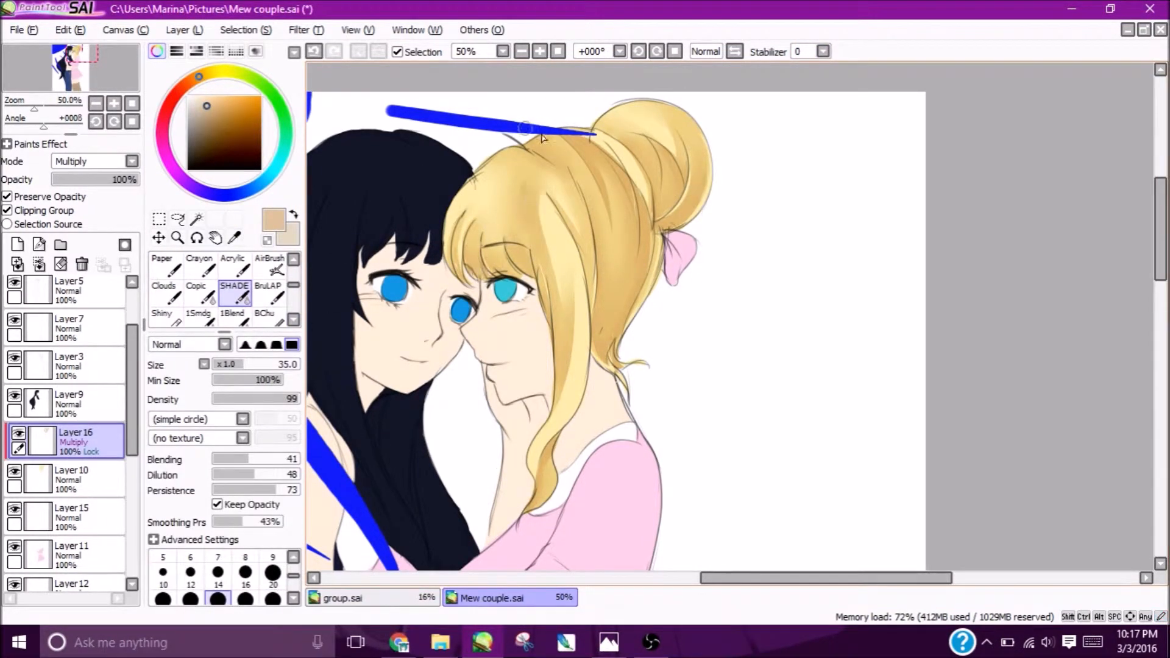
Choose a darker, redder tan and deepen the shadows at the back and crown of the blonde hair with the Sketch brush.
{"action": "left_click", "coordinate": [523, 53]}
{"action": "left_click", "coordinate": [539, 52]}
{"action": "left_click", "coordinate": [536, 54]}
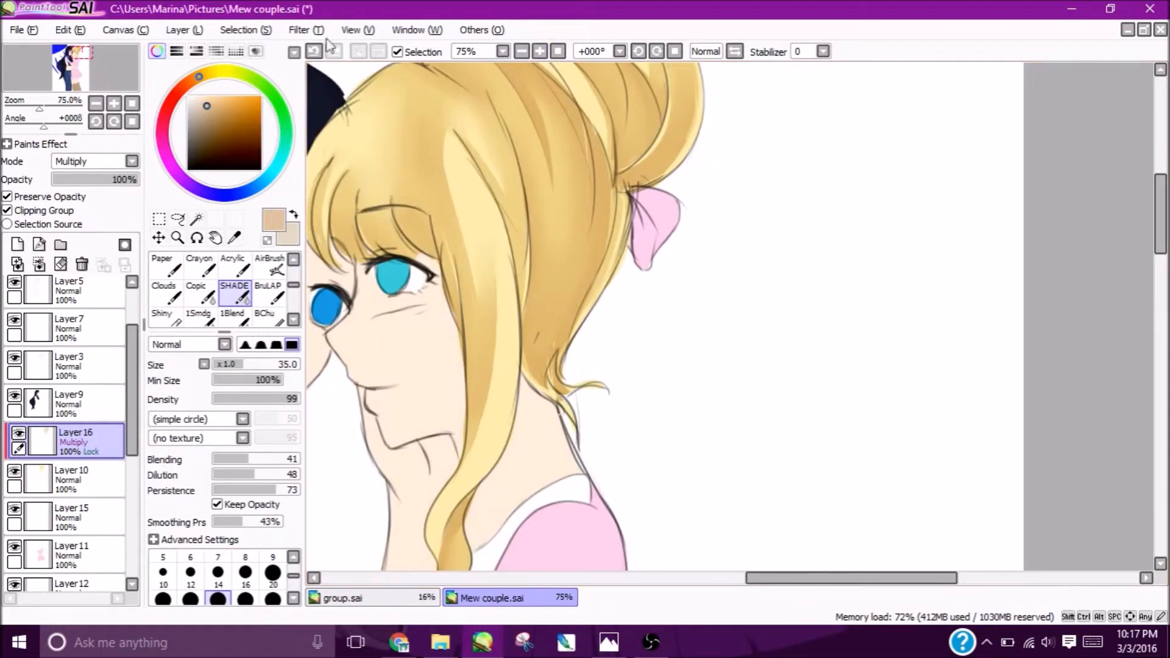
{"action": "left_click", "coordinate": [521, 52]}
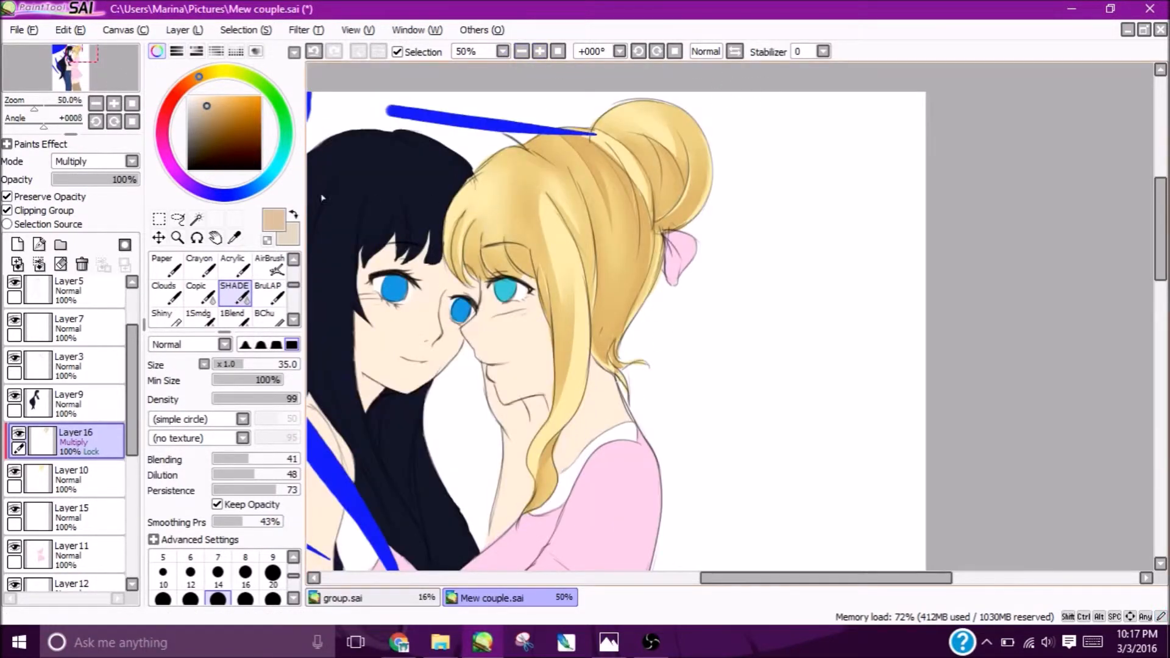
{"action": "left_click", "coordinate": [215, 109]}
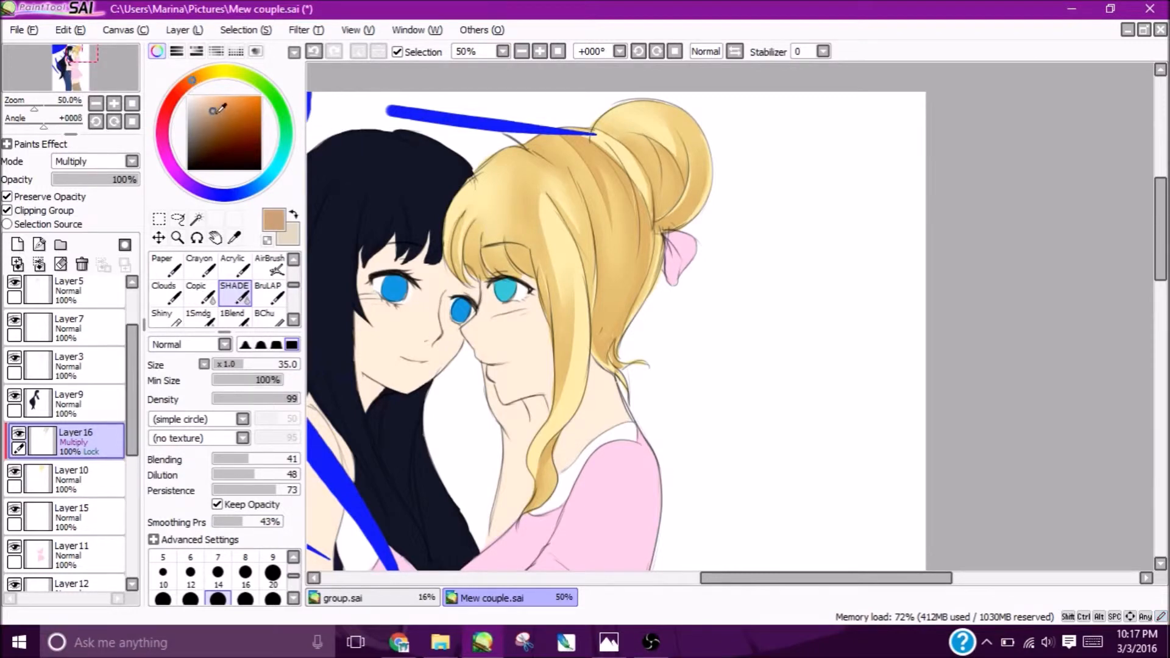
{"action": "scroll", "coordinate": [226, 292], "scroll_direction": "up", "scroll_amount": 3}
{"action": "left_click", "coordinate": [163, 265]}
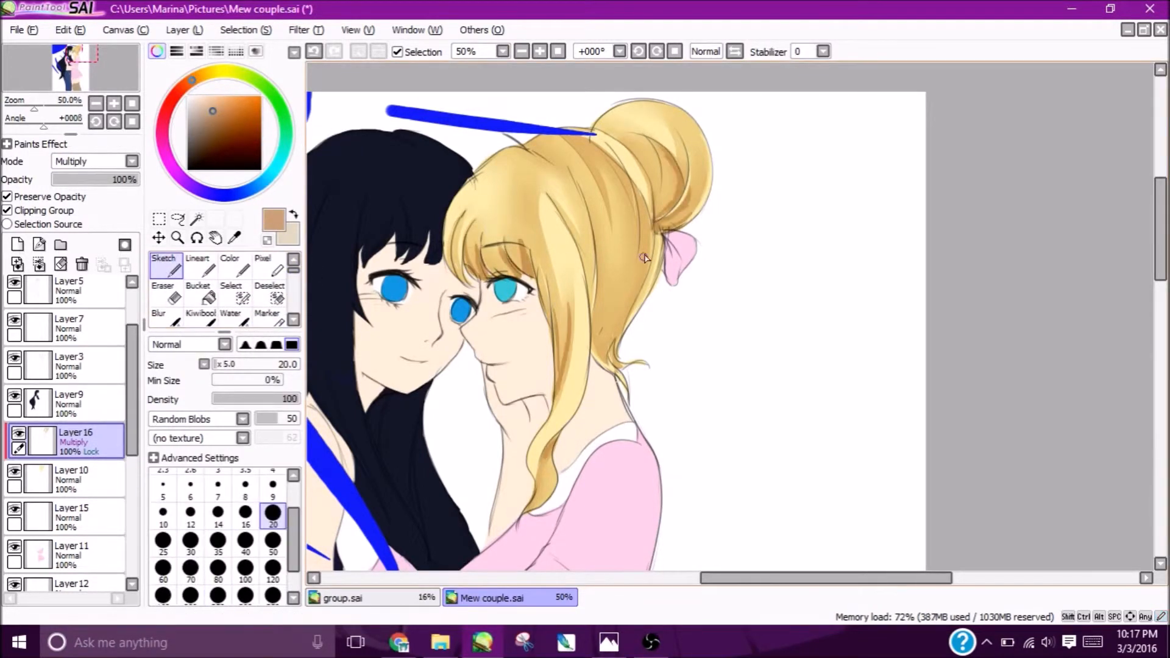
{"action": "left_click_drag", "start_coordinate": [649, 221], "coordinate": [614, 351]}
{"action": "left_click_drag", "start_coordinate": [563, 139], "coordinate": [619, 173]}
Smooth the deeper shadows along the side lock and fringe with the SHADE brush at size 35.
{"action": "scroll", "coordinate": [225, 292], "scroll_direction": "down", "scroll_amount": 3}
{"action": "left_click", "coordinate": [234, 317]}
{"action": "left_click_drag", "start_coordinate": [562, 305], "coordinate": [562, 399]}
{"action": "left_click_drag", "start_coordinate": [500, 240], "coordinate": [527, 274]}
{"action": "left_click", "coordinate": [522, 52]}
{"action": "left_click", "coordinate": [539, 52]}
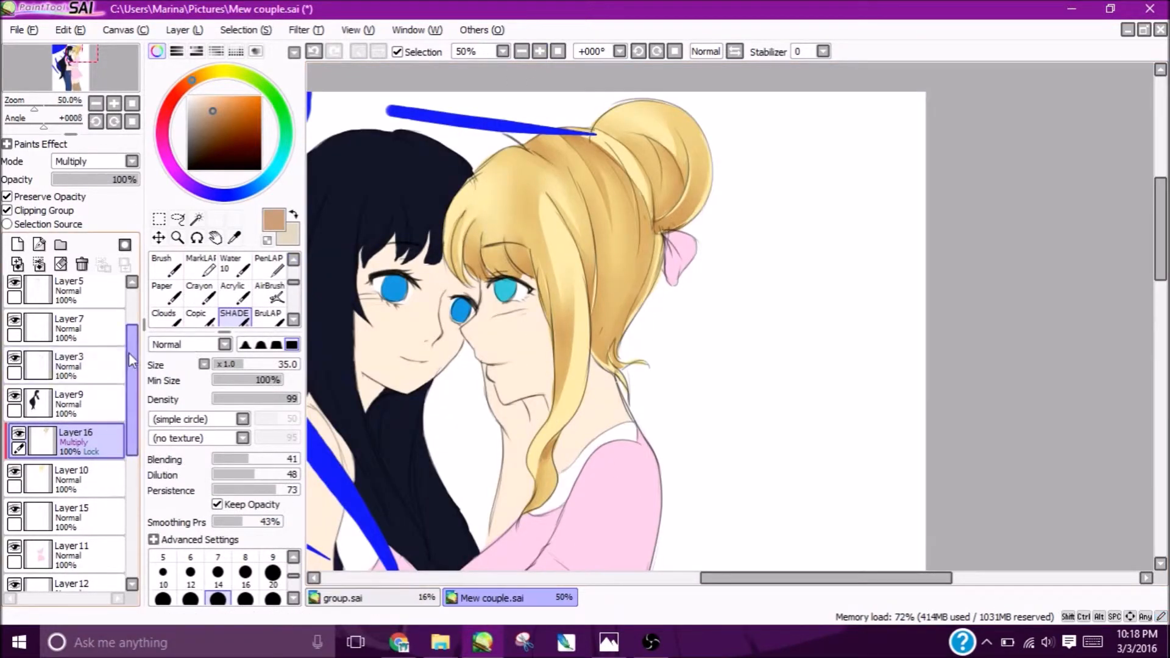
Hide Layer17 with the blue light-direction strokes and review both girls' heads and shoulders.
{"action": "left_click_drag", "start_coordinate": [131, 359], "coordinate": [131, 325]}
{"action": "left_click", "coordinate": [14, 325]}
{"action": "left_click", "coordinate": [78, 64]}
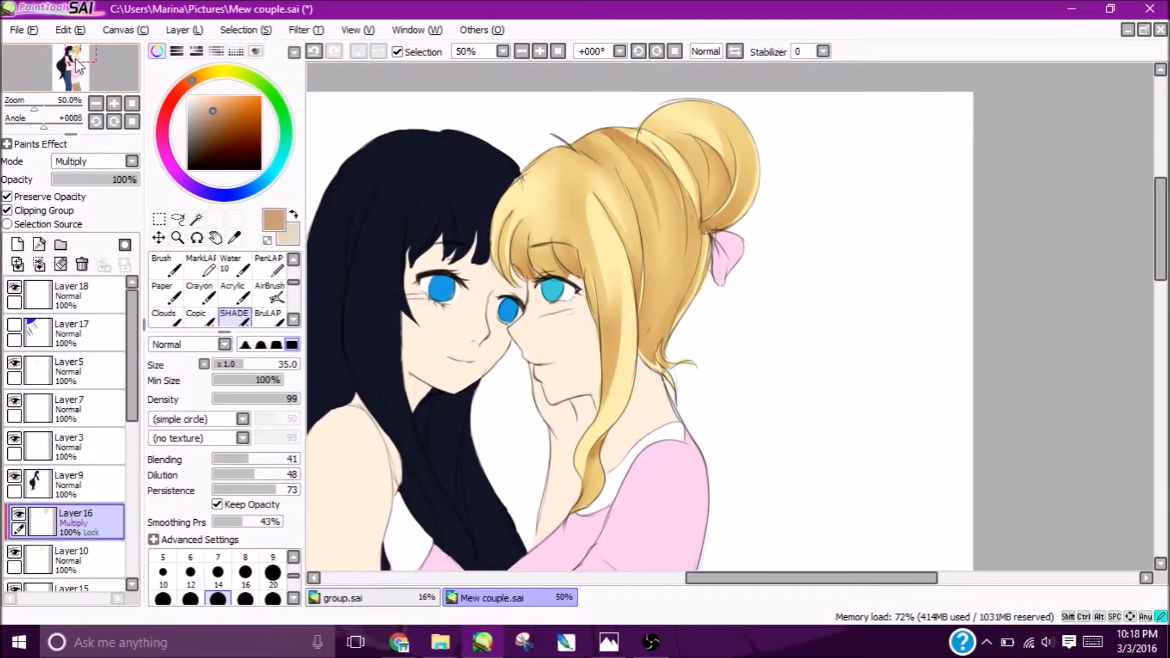
{"action": "left_click_drag", "start_coordinate": [75, 60], "coordinate": [75, 58]}
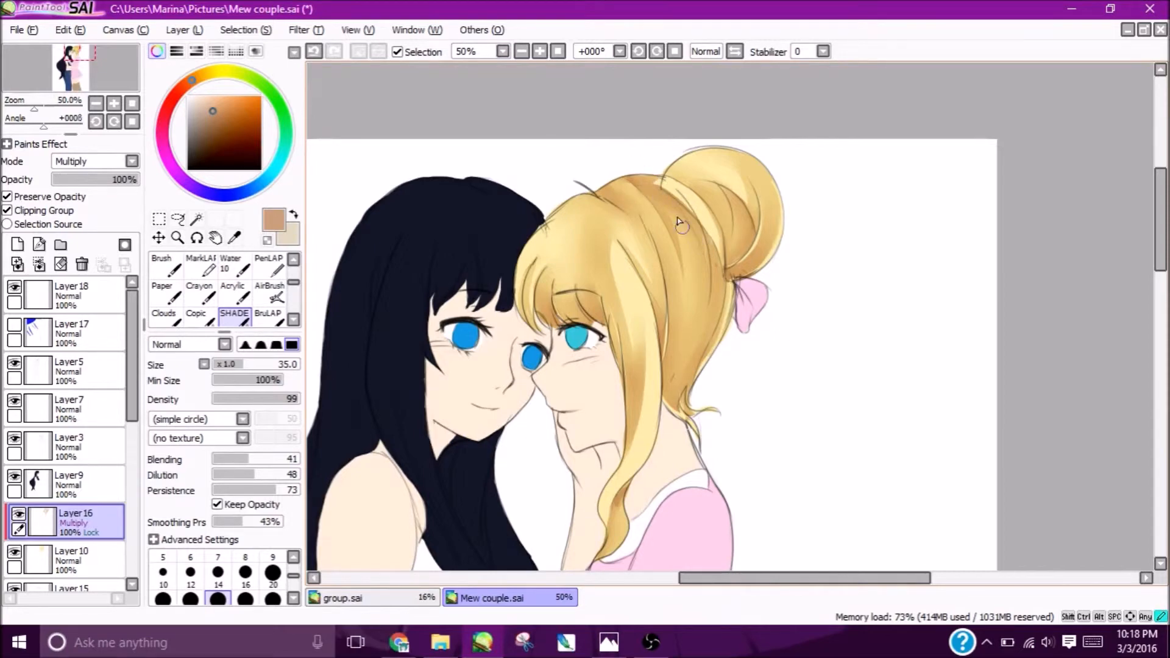
{"action": "left_click", "coordinate": [521, 52]}
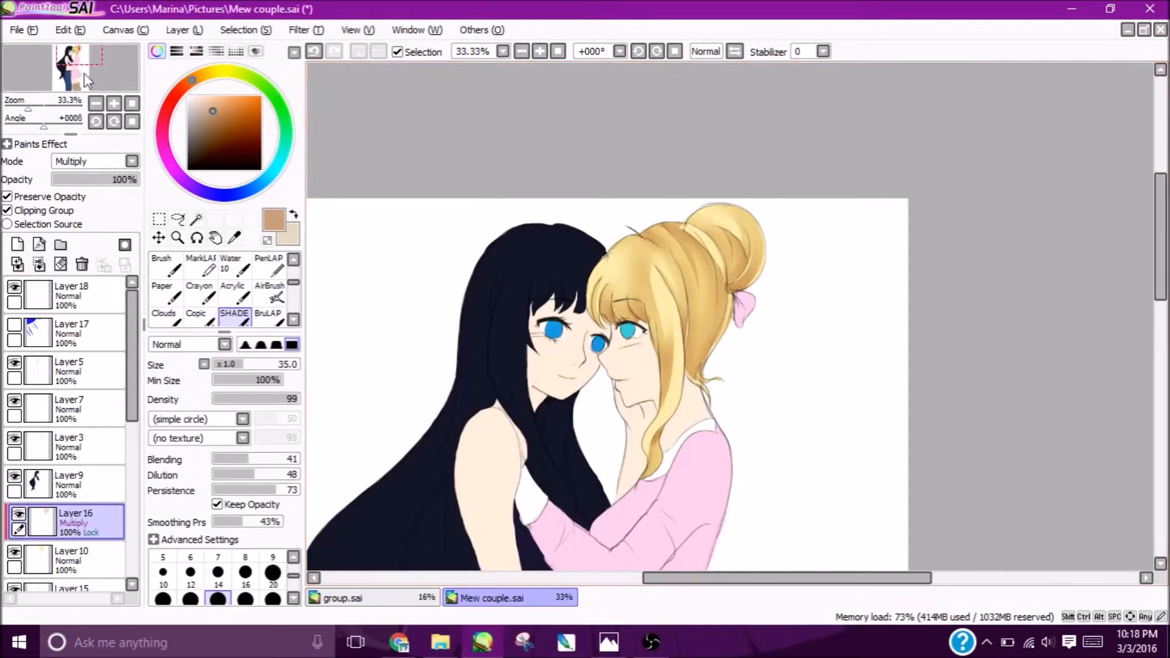
{"action": "left_click_drag", "start_coordinate": [77, 66], "coordinate": [77, 70]}
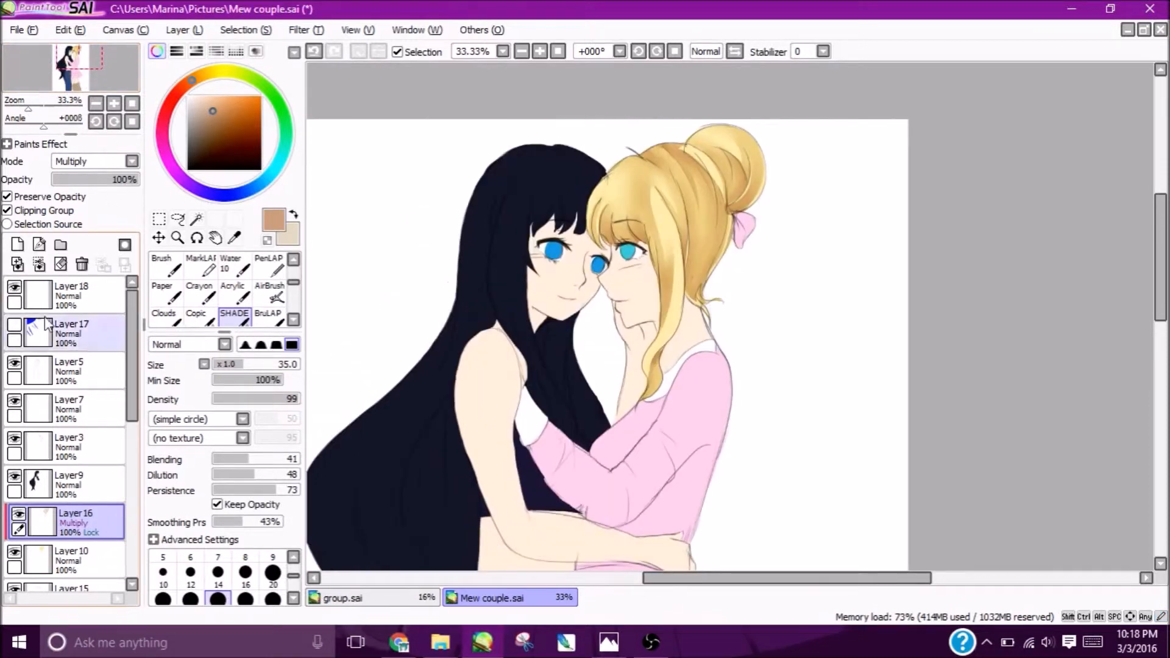
Toggle Layer16's visibility to compare the blonde hair with and without its shading.
{"action": "scroll", "coordinate": [44, 479], "scroll_direction": "down", "scroll_amount": 2}
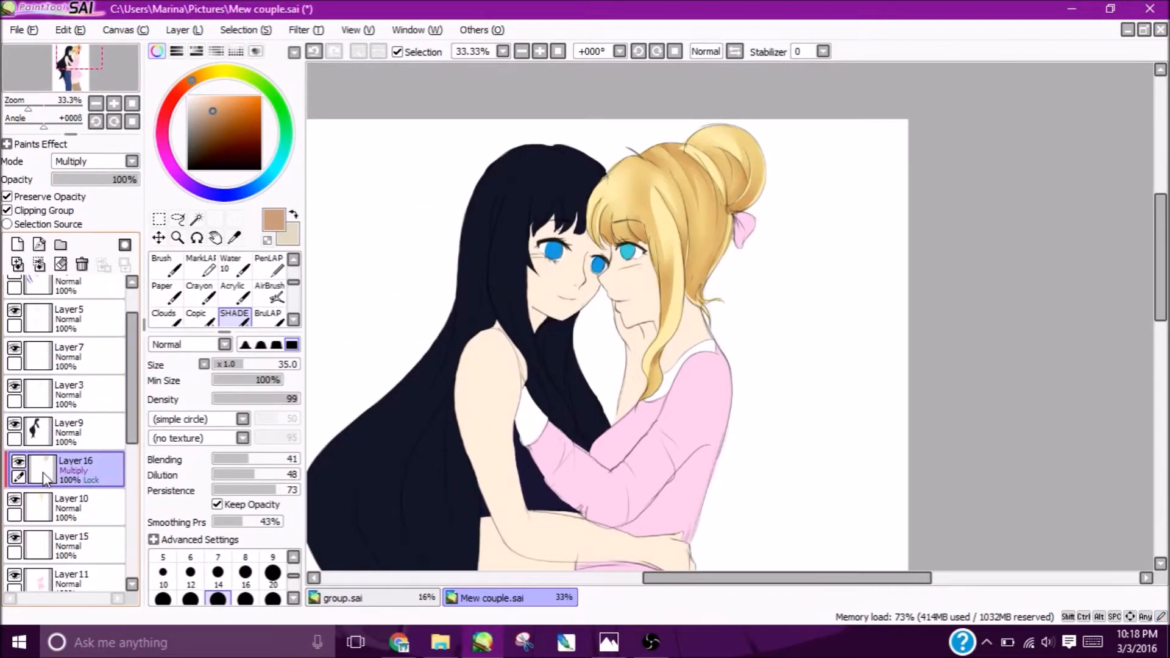
{"action": "left_click", "coordinate": [19, 463]}
{"action": "left_click", "coordinate": [18, 463]}
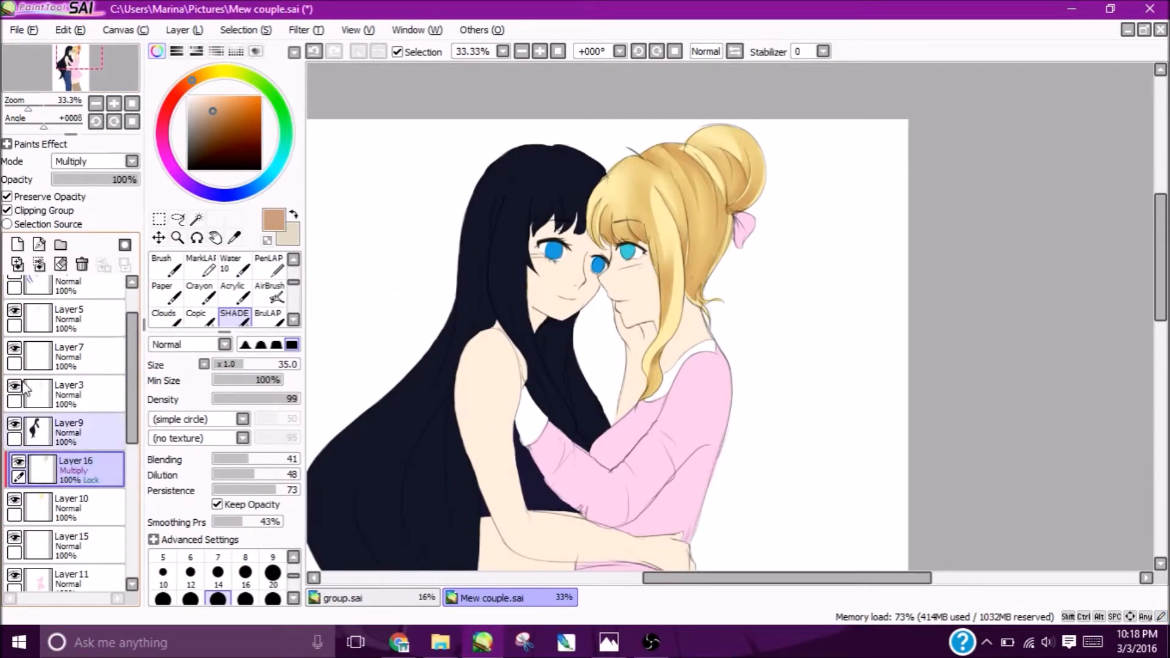
Add a new clipped layer above Layer16 and select a muted blue with the Sketch brush at size 20.
{"action": "left_click", "coordinate": [19, 245]}
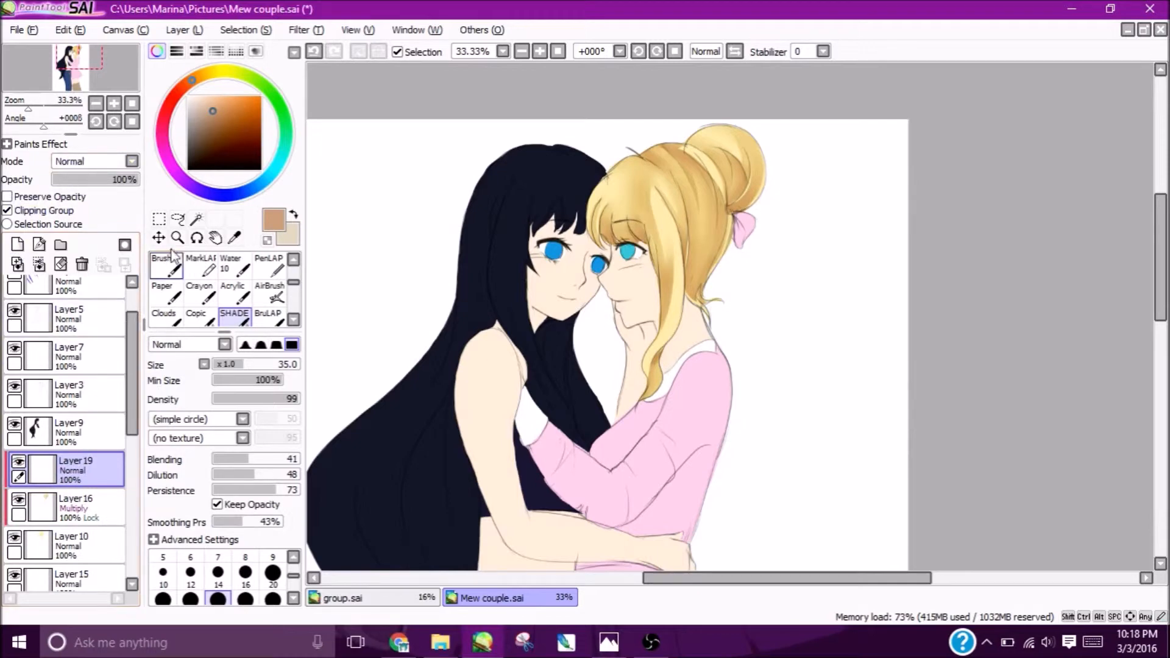
{"action": "left_click", "coordinate": [246, 191]}
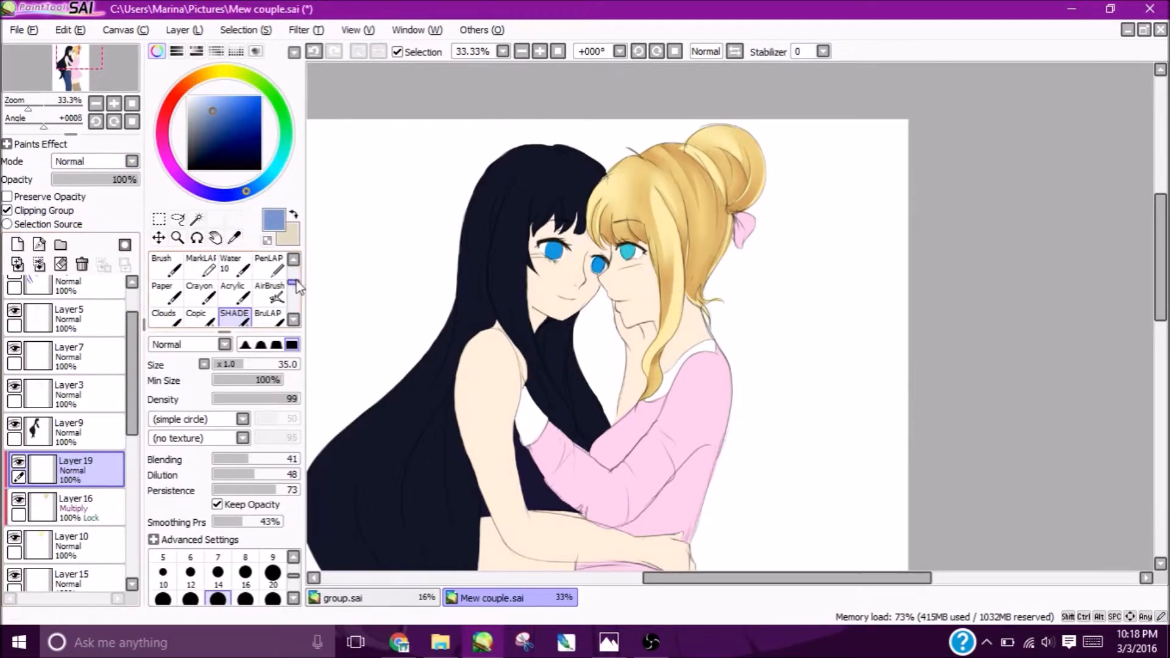
{"action": "left_click_drag", "start_coordinate": [293, 282], "coordinate": [293, 266]}
{"action": "left_click", "coordinate": [164, 268]}
Try muted blue stripes across the blonde hair on Layer19, toggle Layer10's visibility, and undo the stripes.
{"action": "mouse_move", "coordinate": [730, 163]}
{"action": "left_mouse_down"}
{"action": "mouse_move", "coordinate": [747, 177]}
{"action": "mouse_move", "coordinate": [738, 247]}
{"action": "mouse_move", "coordinate": [649, 394]}
{"action": "left_mouse_up"}
{"action": "left_click", "coordinate": [16, 537]}
{"action": "left_click", "coordinate": [15, 537]}
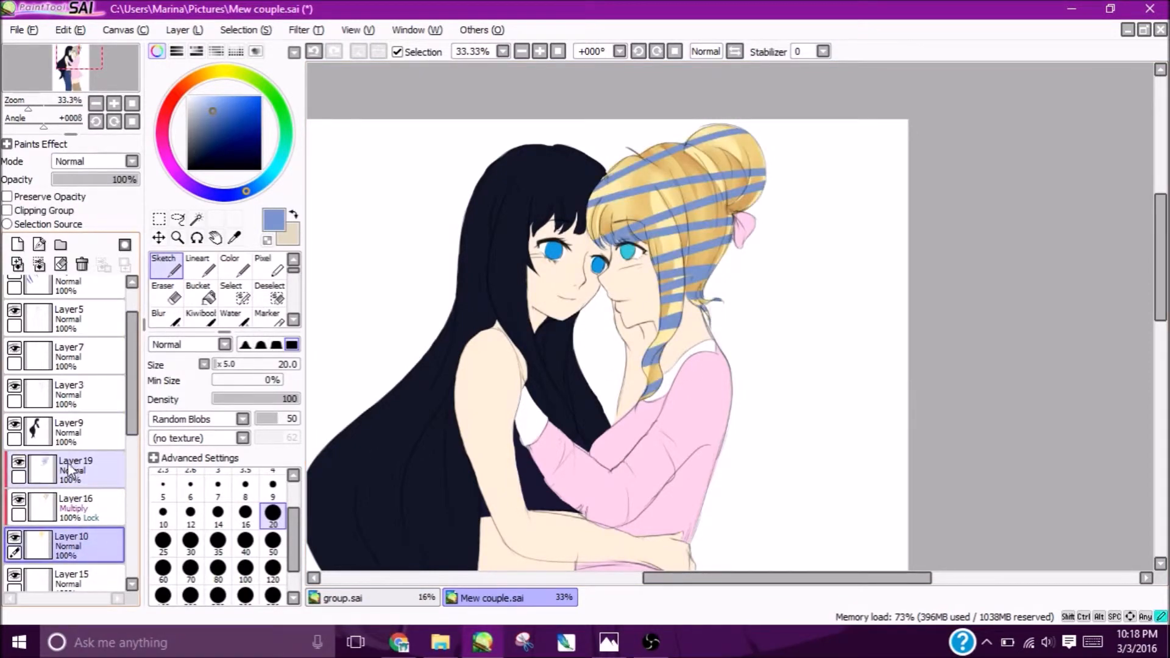
{"action": "left_click", "coordinate": [315, 51]}
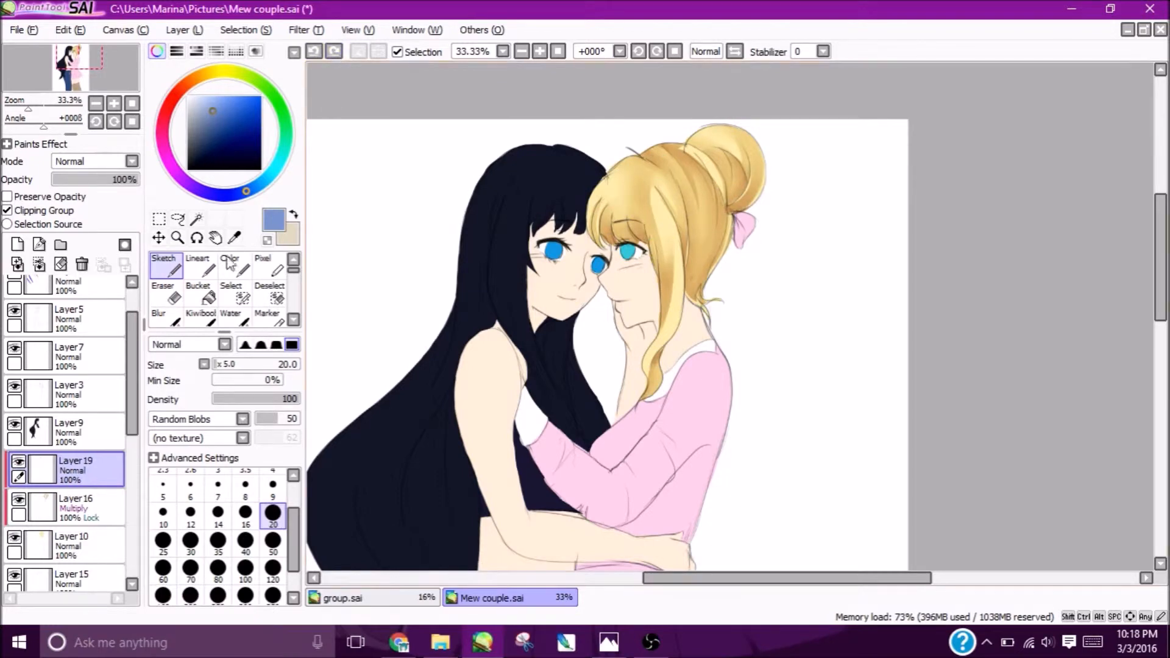
Set Layer19's blending mode to Multiply and the Sketch brush size to 120.
{"action": "left_click", "coordinate": [77, 161]}
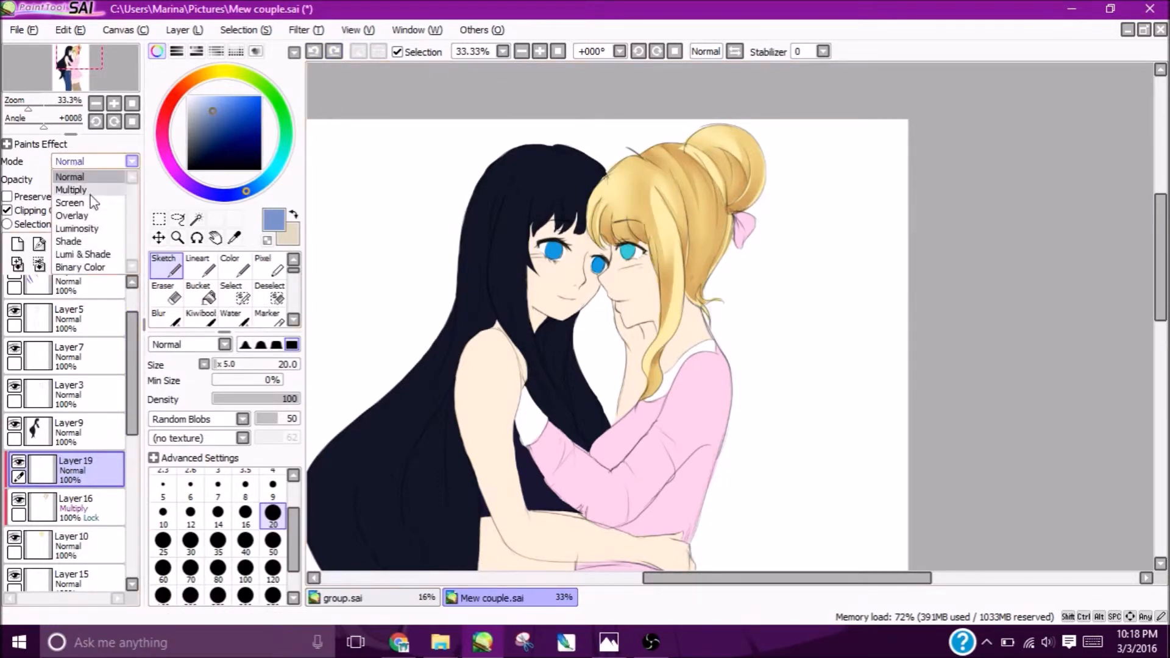
{"action": "left_click", "coordinate": [75, 178]}
{"action": "left_click", "coordinate": [84, 66]}
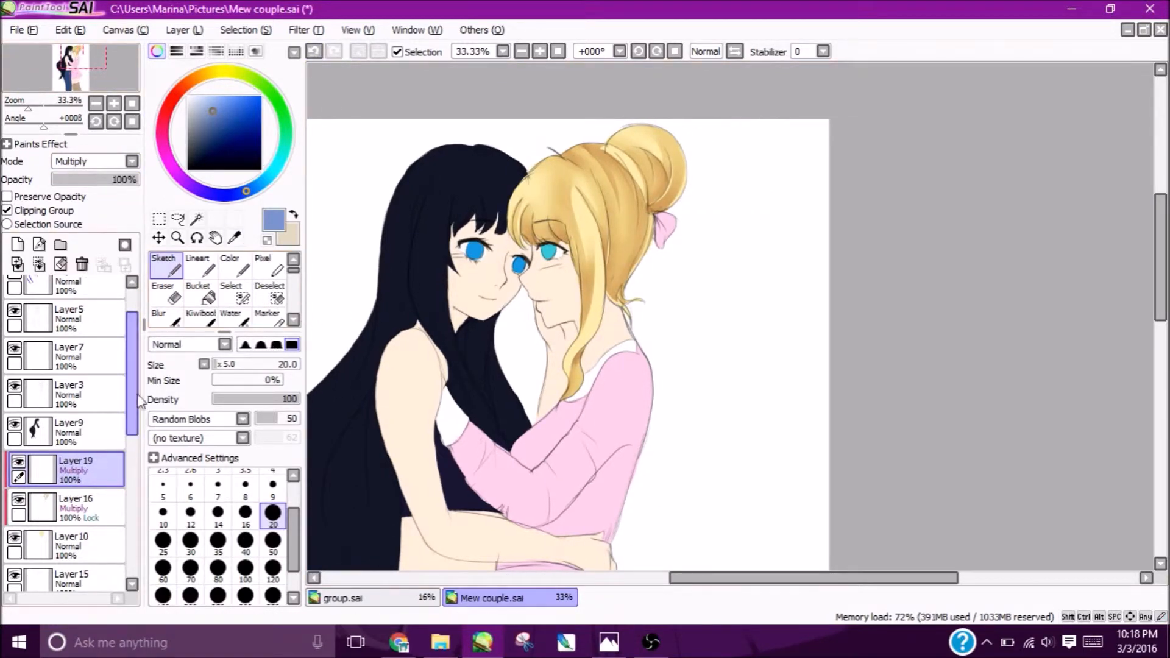
{"action": "left_click", "coordinate": [273, 568]}
Try covering the blonde hair with muted blue on the Multiply layer, and undo the strokes.
{"action": "mouse_move", "coordinate": [532, 177]}
{"action": "left_mouse_down"}
{"action": "mouse_move", "coordinate": [709, 142]}
{"action": "mouse_move", "coordinate": [503, 205]}
{"action": "mouse_move", "coordinate": [571, 221]}
{"action": "mouse_move", "coordinate": [528, 276]}
{"action": "mouse_move", "coordinate": [580, 375]}
{"action": "left_mouse_up"}
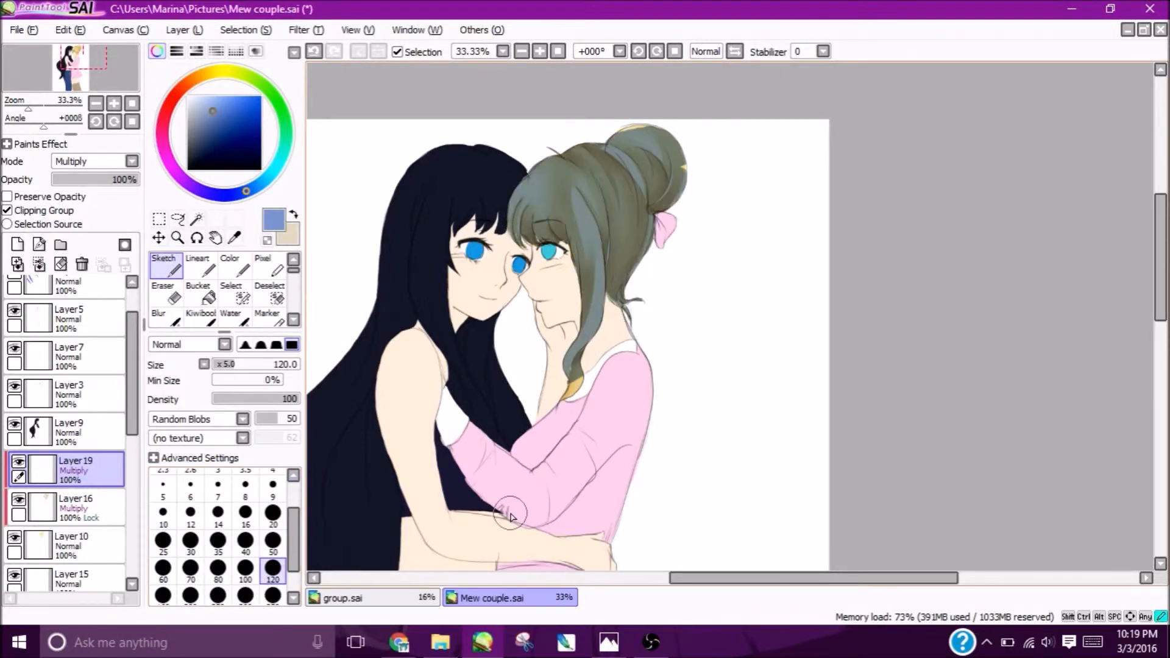
{"action": "left_click", "coordinate": [314, 52]}
{"action": "left_click", "coordinate": [314, 51]}
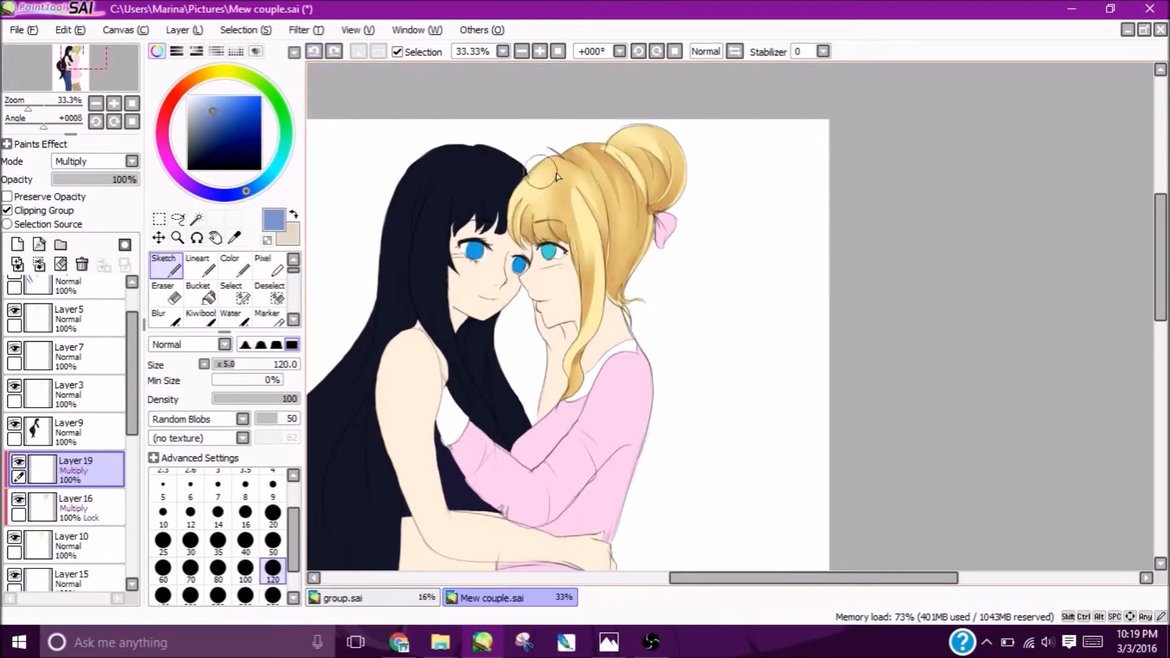
{"action": "left_click_drag", "start_coordinate": [545, 190], "coordinate": [651, 256]}
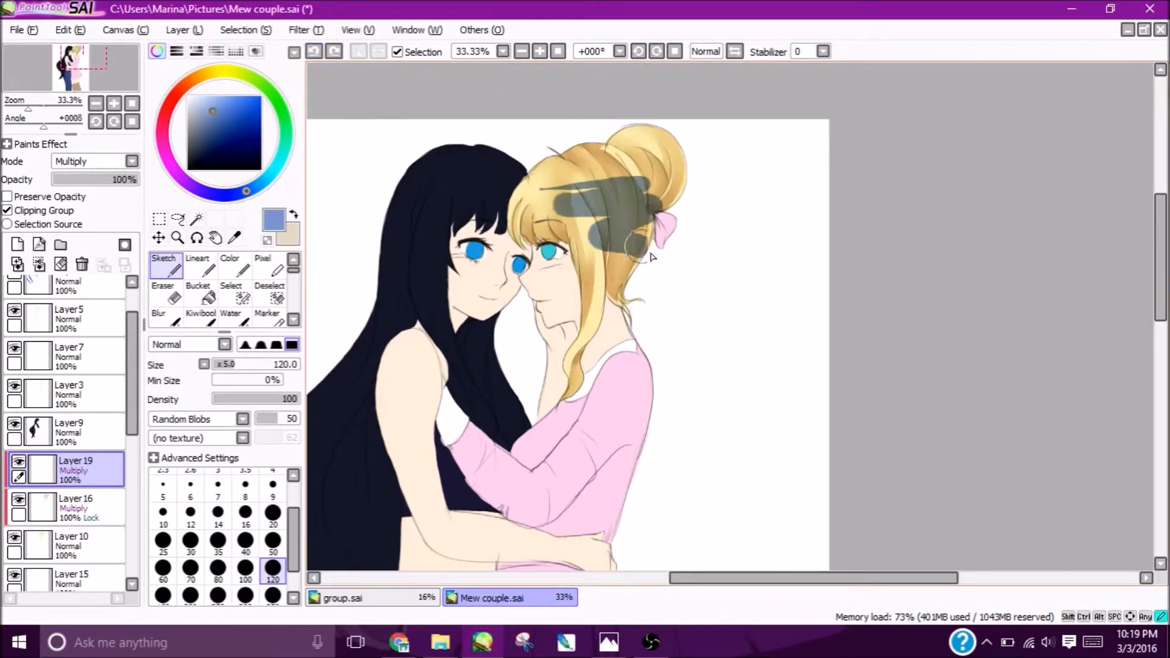
{"action": "left_click", "coordinate": [314, 52]}
Sample the hair's golden colour, mute it to a greyish brown, and choose the HAIR2 brush.
{"action": "left_click", "coordinate": [607, 158], "text": "alt"}
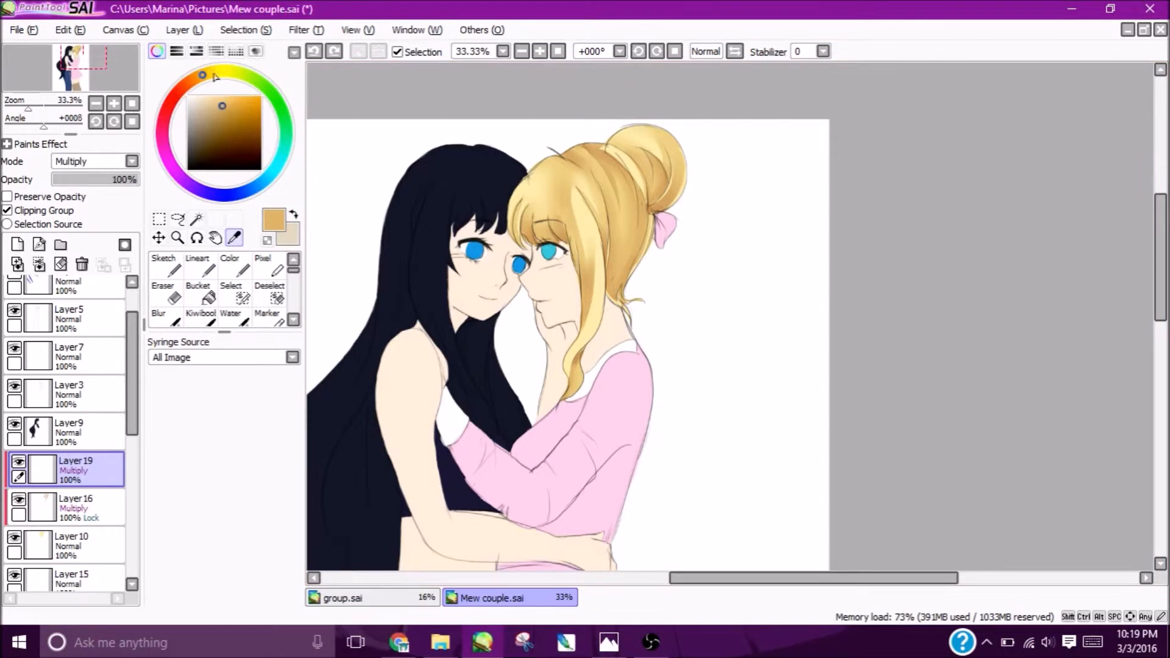
{"action": "left_click_drag", "start_coordinate": [229, 116], "coordinate": [226, 110]}
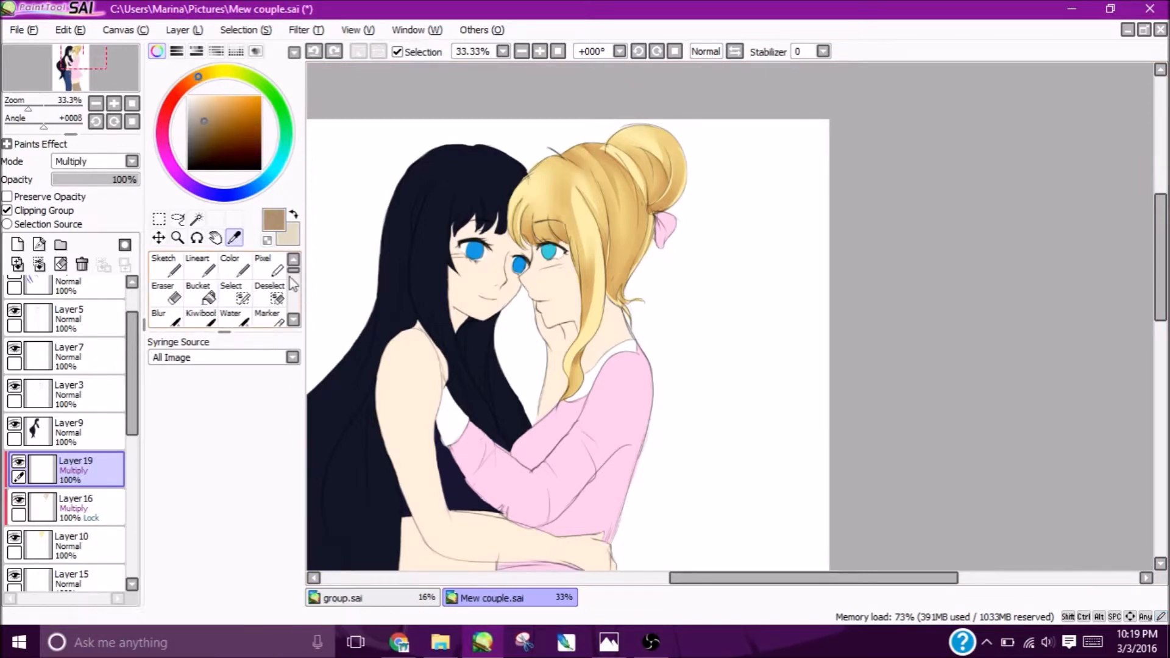
{"action": "left_click", "coordinate": [294, 321]}
{"action": "left_click", "coordinate": [293, 320]}
{"action": "left_click", "coordinate": [294, 320]}
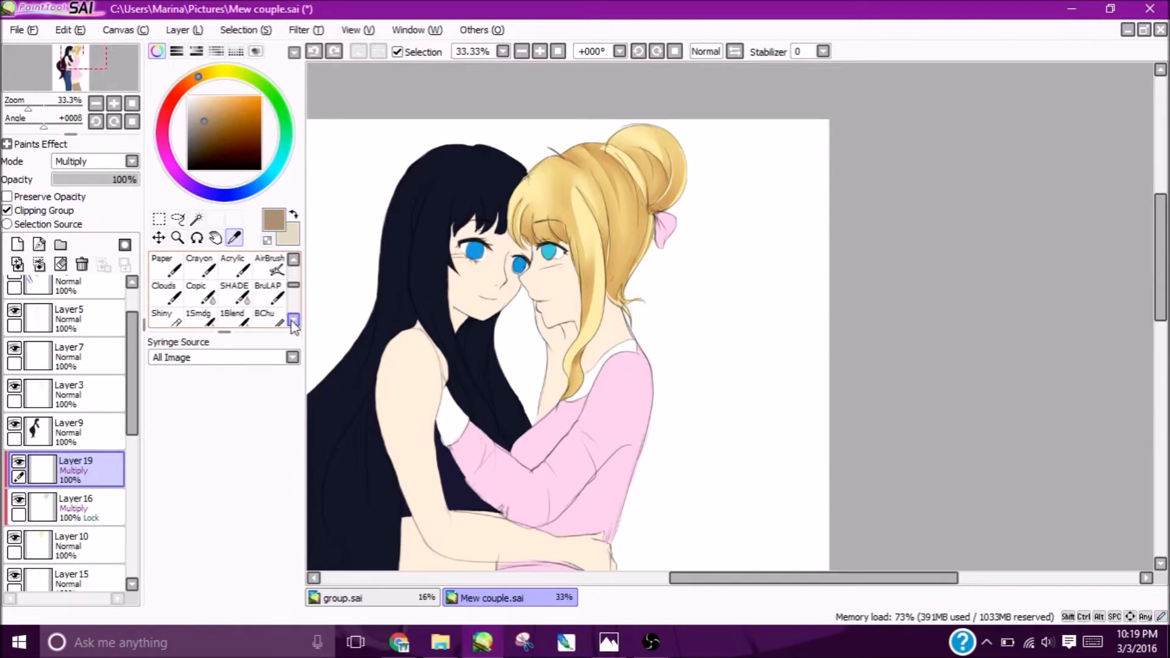
{"action": "left_click", "coordinate": [234, 281]}
{"action": "left_click", "coordinate": [294, 321]}
{"action": "left_click", "coordinate": [294, 321]}
{"action": "left_click", "coordinate": [294, 321]}
{"action": "left_click", "coordinate": [294, 320]}
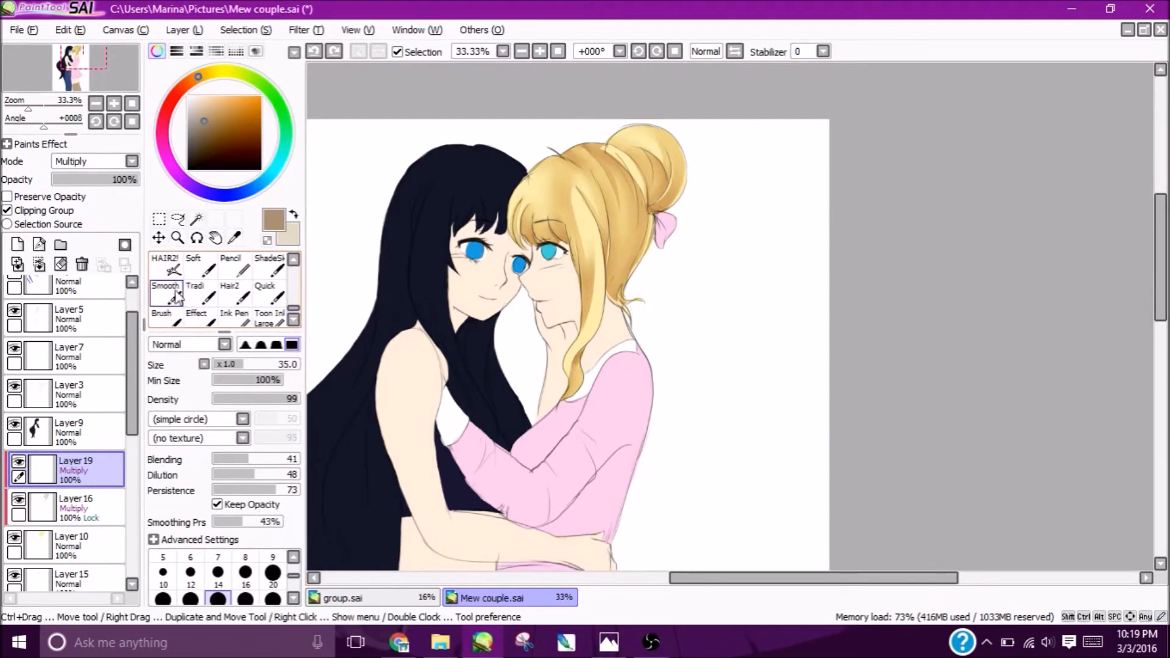
{"action": "left_click", "coordinate": [166, 266]}
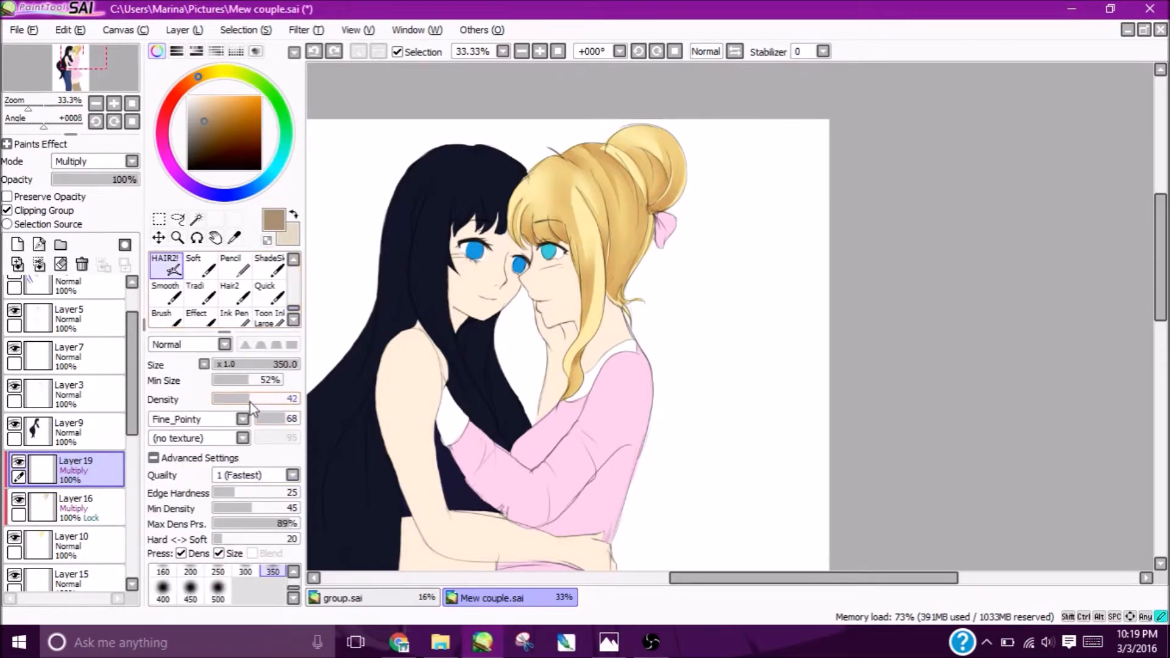
Paint a muted brown shadow over the crown and bun on Layer19 and blend it with the SHADE brush at size 120.
{"action": "left_click", "coordinate": [202, 458]}
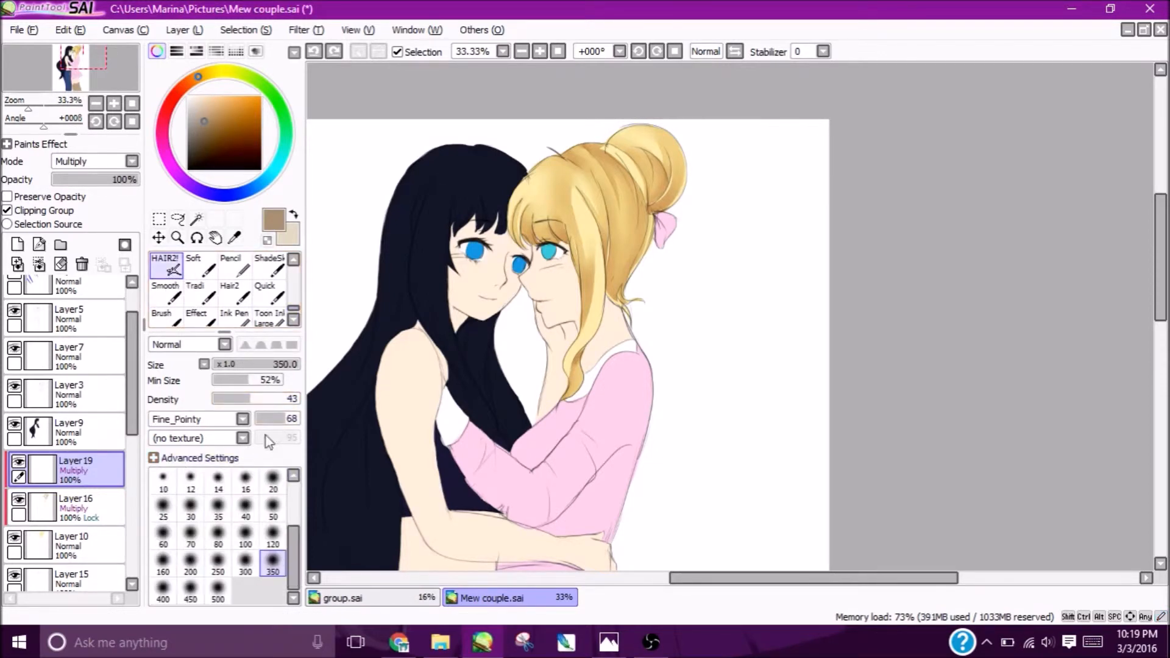
{"action": "left_click", "coordinate": [231, 458]}
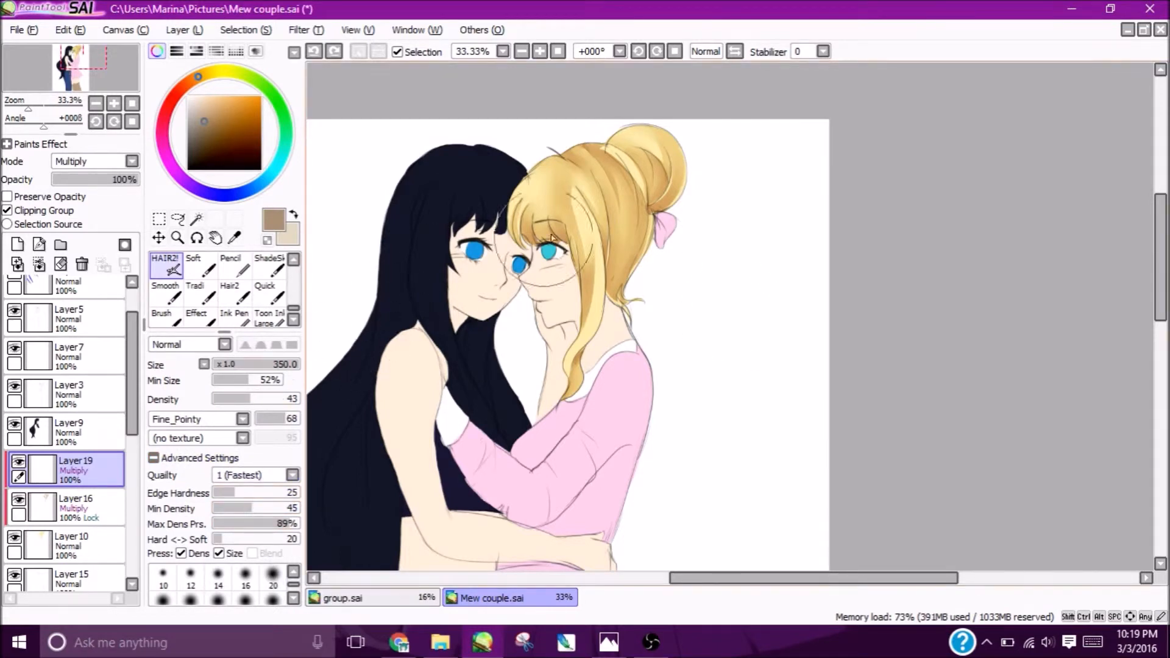
{"action": "mouse_move", "coordinate": [558, 122]}
{"action": "left_mouse_down"}
{"action": "mouse_move", "coordinate": [606, 131]}
{"action": "mouse_move", "coordinate": [576, 157]}
{"action": "mouse_move", "coordinate": [626, 134]}
{"action": "mouse_move", "coordinate": [551, 169]}
{"action": "mouse_move", "coordinate": [684, 142]}
{"action": "mouse_move", "coordinate": [614, 187]}
{"action": "left_mouse_up"}
{"action": "left_click", "coordinate": [192, 420]}
{"action": "left_click", "coordinate": [198, 444]}
{"action": "scroll", "coordinate": [235, 298], "scroll_direction": "up", "scroll_amount": 3}
{"action": "left_click", "coordinate": [234, 317]}
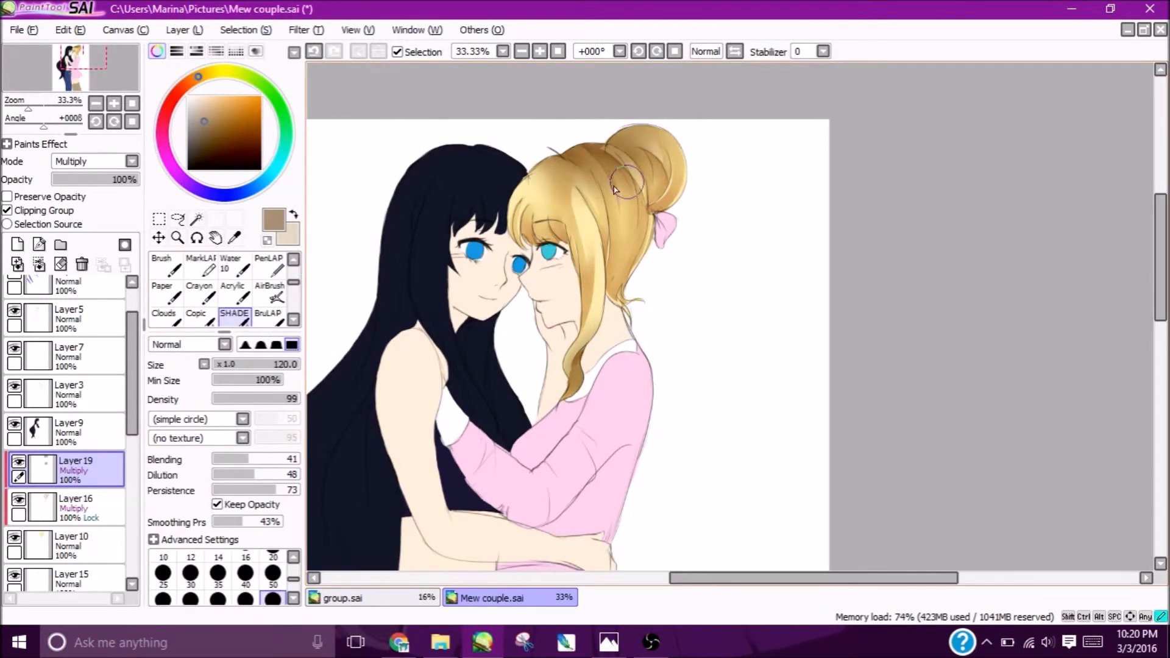
{"action": "left_click", "coordinate": [521, 52]}
{"action": "left_click", "coordinate": [522, 52]}
{"action": "left_click", "coordinate": [540, 51]}
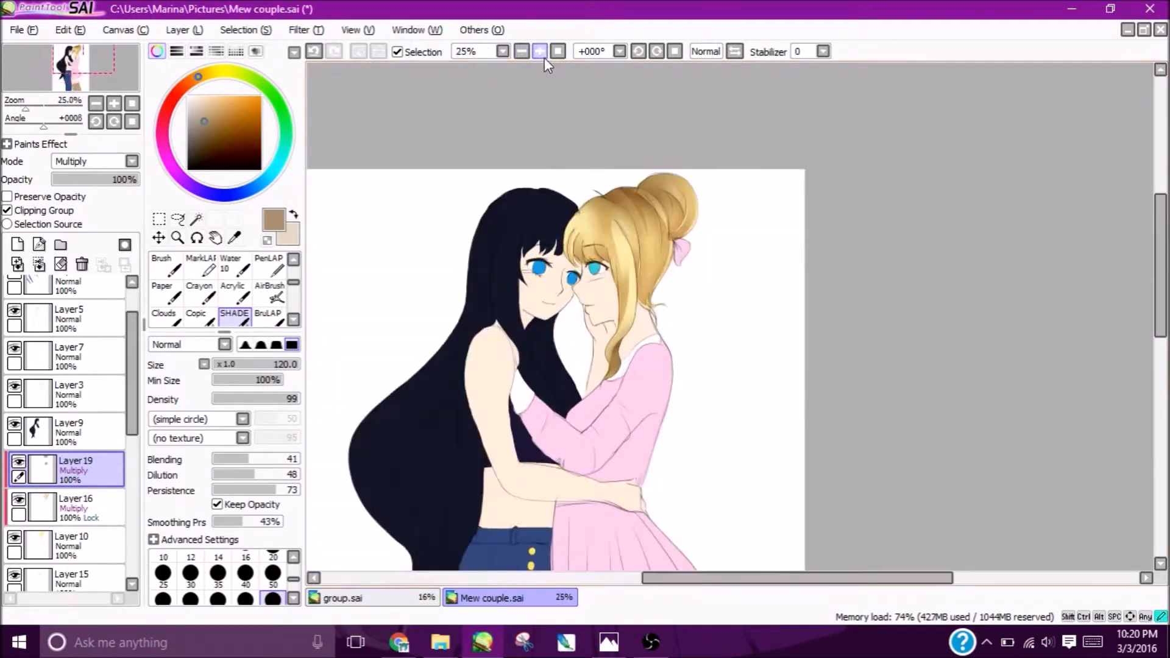
Choose the Sketch brush and set the painting colour to a pale light blue.
{"action": "left_click", "coordinate": [540, 51]}
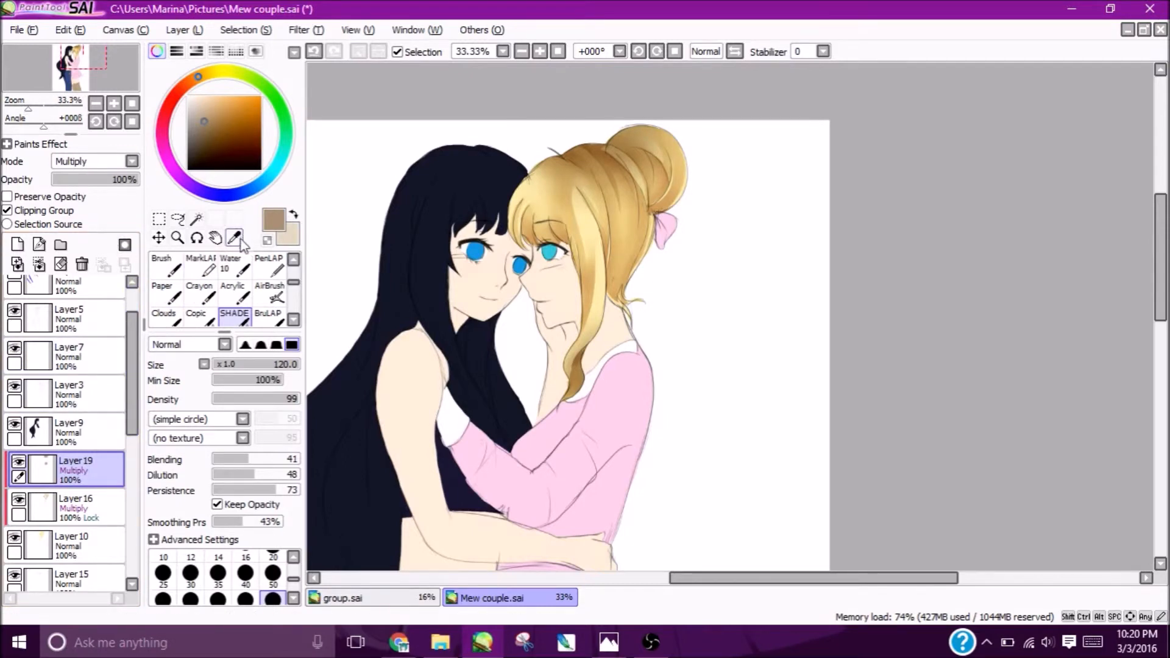
{"action": "left_click_drag", "start_coordinate": [294, 282], "coordinate": [293, 259]}
{"action": "left_click", "coordinate": [163, 274]}
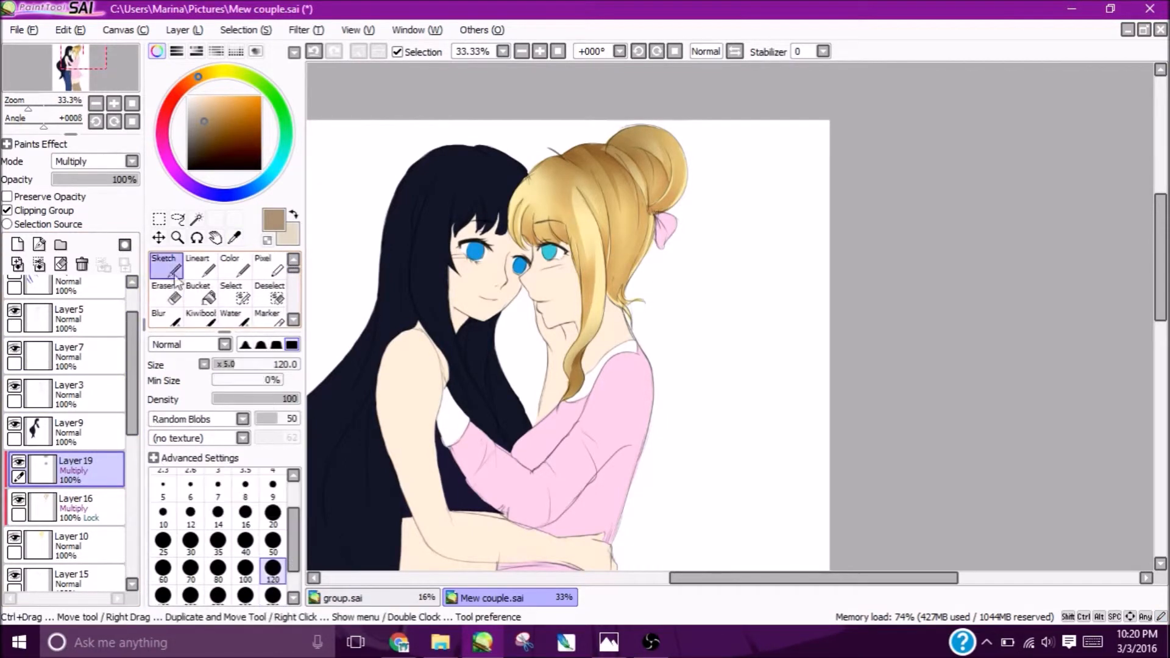
{"action": "left_click_drag", "start_coordinate": [275, 173], "coordinate": [273, 171]}
{"action": "left_click", "coordinate": [209, 100]}
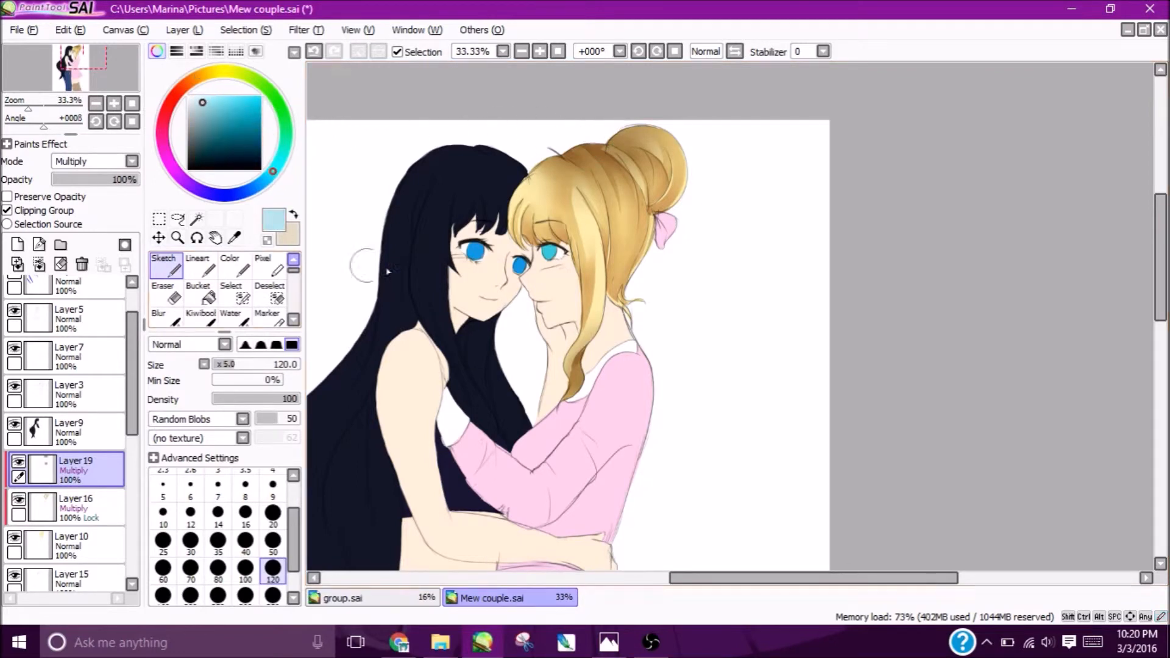
Add a new clipped Normal layer above Layer19 and leave Preserve Opacity off for it.
{"action": "left_click", "coordinate": [95, 511]}
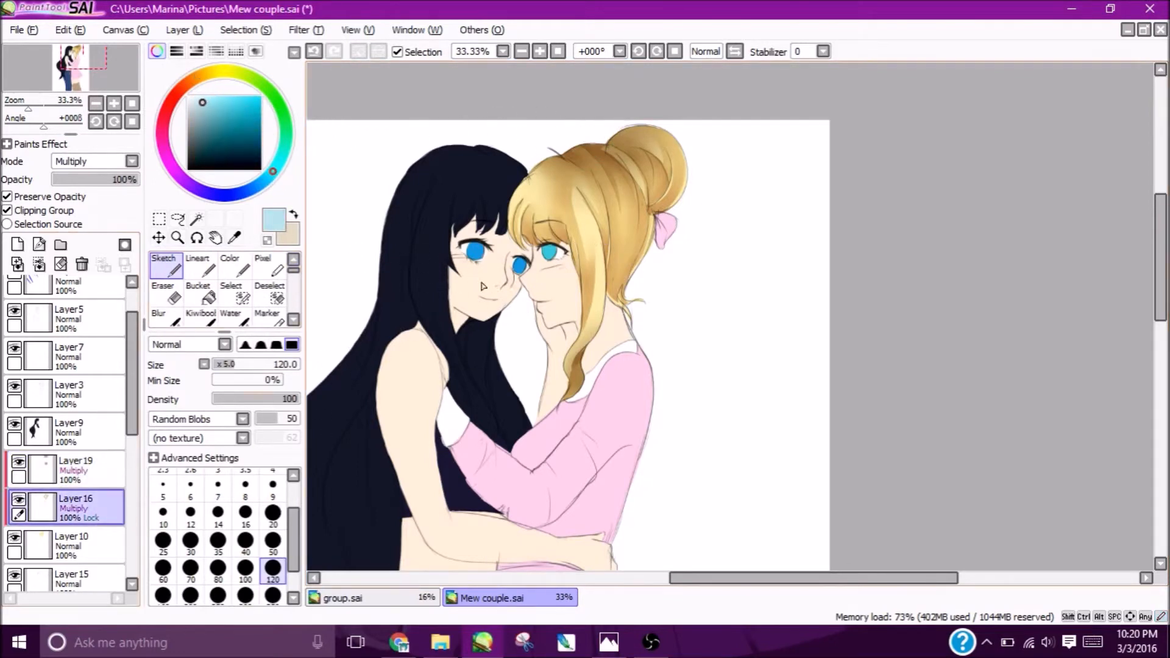
{"action": "left_click", "coordinate": [17, 244]}
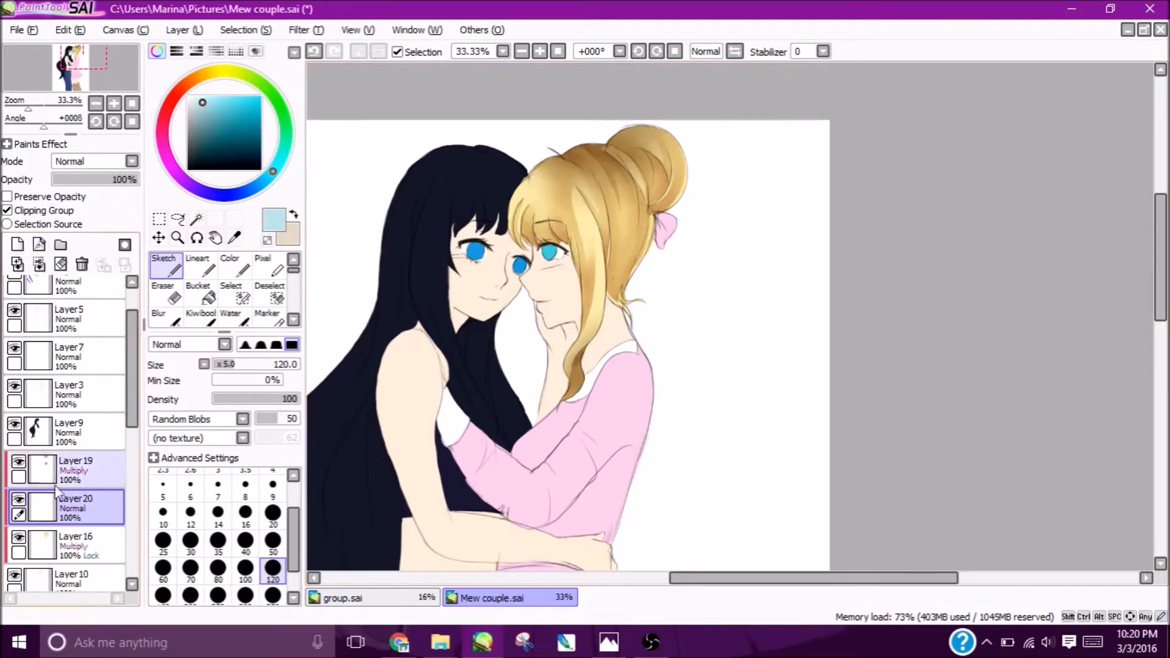
{"action": "left_click_drag", "start_coordinate": [54, 491], "coordinate": [52, 458]}
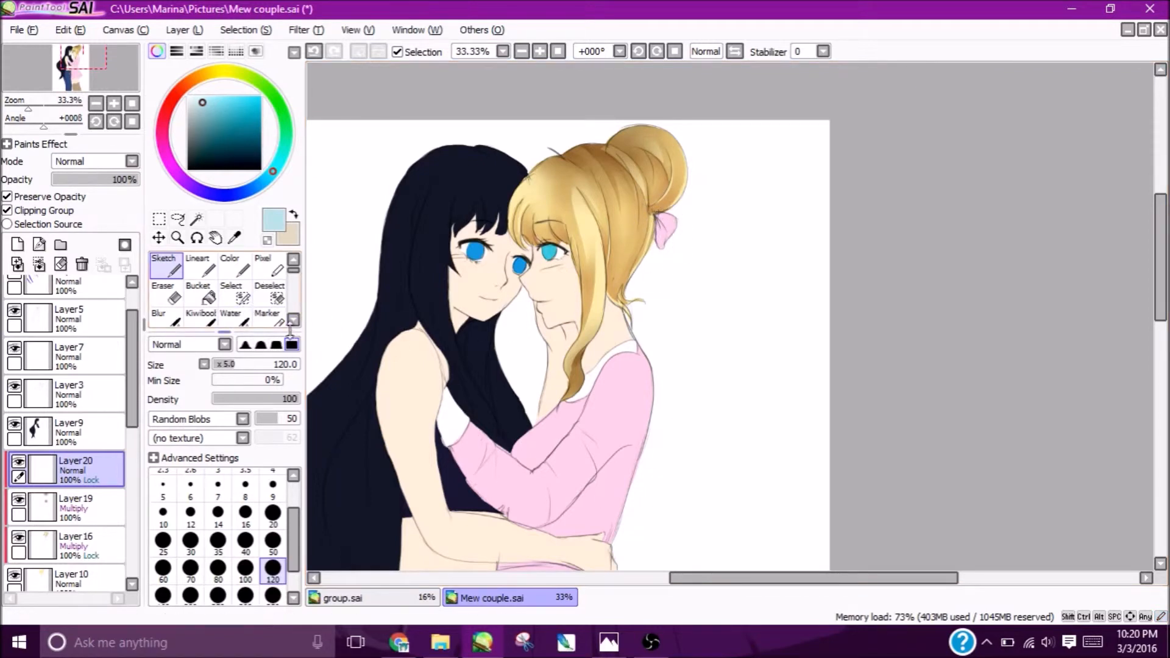
{"action": "left_click", "coordinate": [60, 197]}
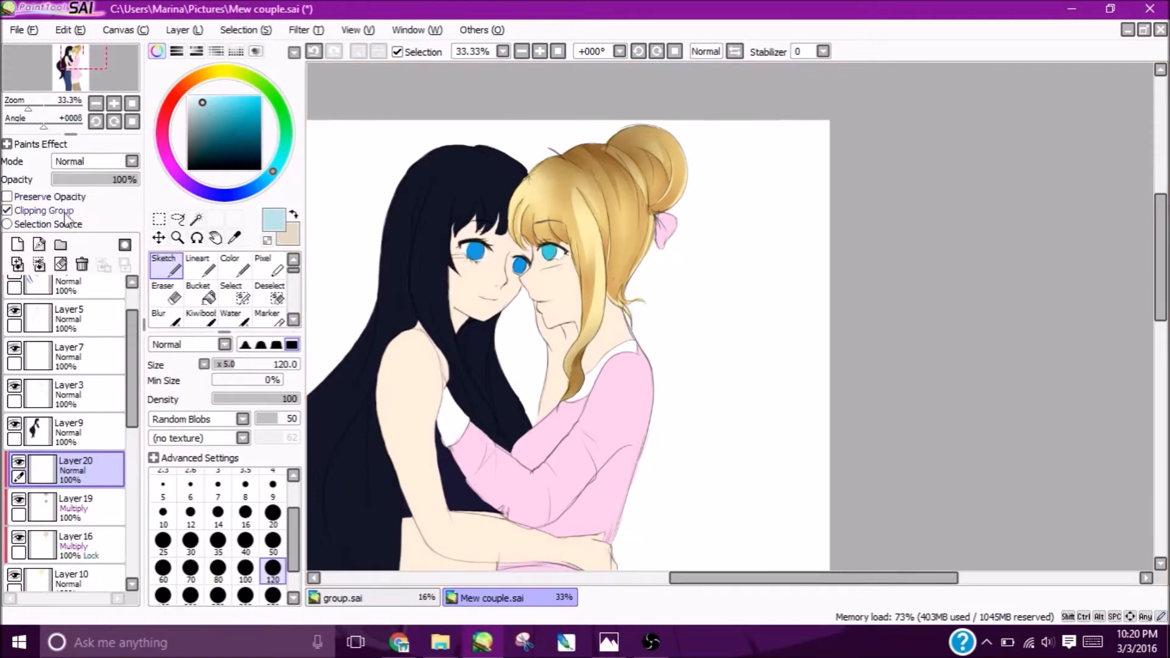
Dab light blue at the bun's base and the blonde hair's edges and tips, and blend it with the SHADE brush at size 120.
{"action": "left_click_drag", "start_coordinate": [650, 220], "coordinate": [653, 210]}
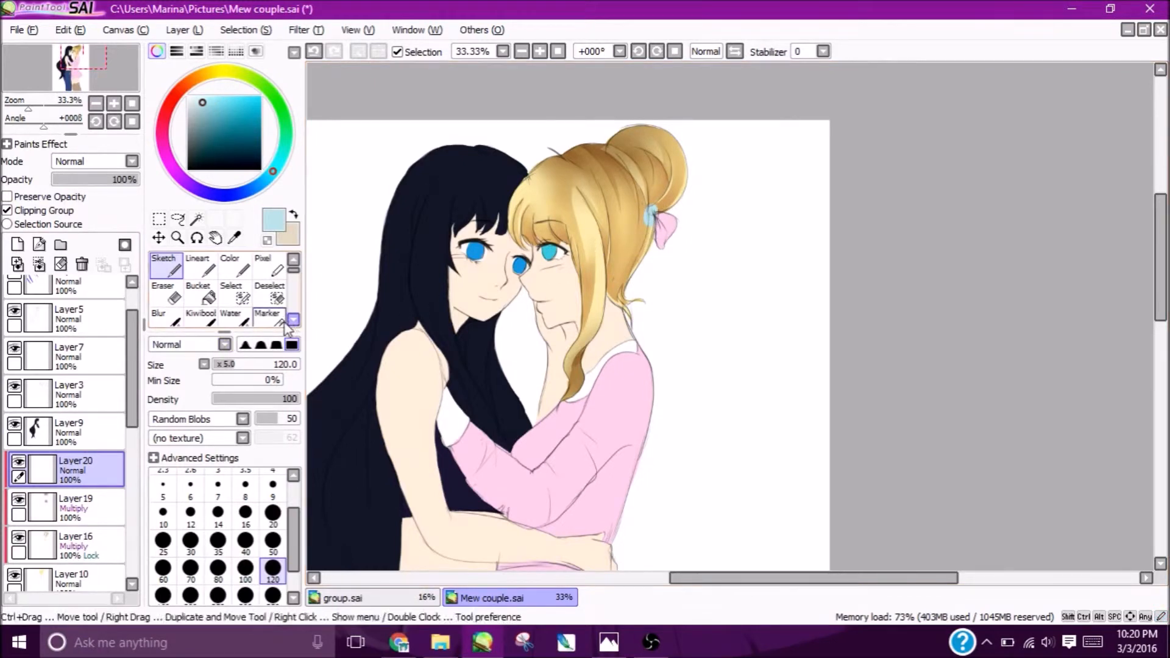
{"action": "scroll", "coordinate": [287, 317], "scroll_direction": "down", "scroll_amount": 3}
{"action": "left_click", "coordinate": [235, 294]}
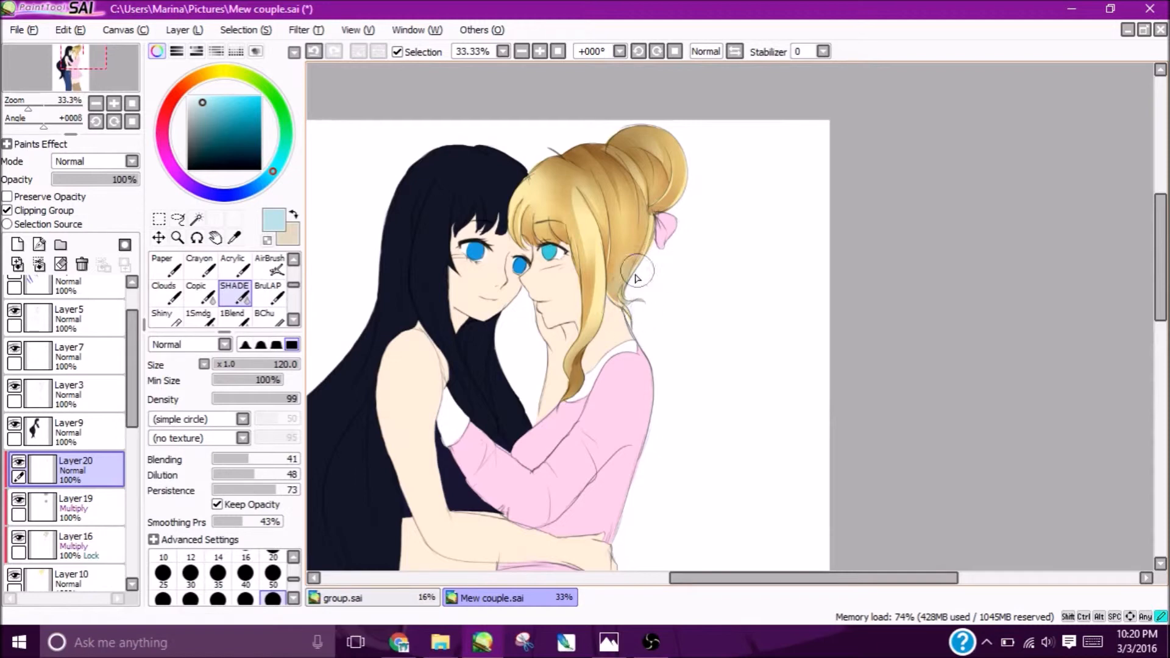
{"action": "mouse_move", "coordinate": [667, 179]}
{"action": "left_mouse_down"}
{"action": "mouse_move", "coordinate": [650, 249]}
{"action": "mouse_move", "coordinate": [614, 304]}
{"action": "left_mouse_up"}
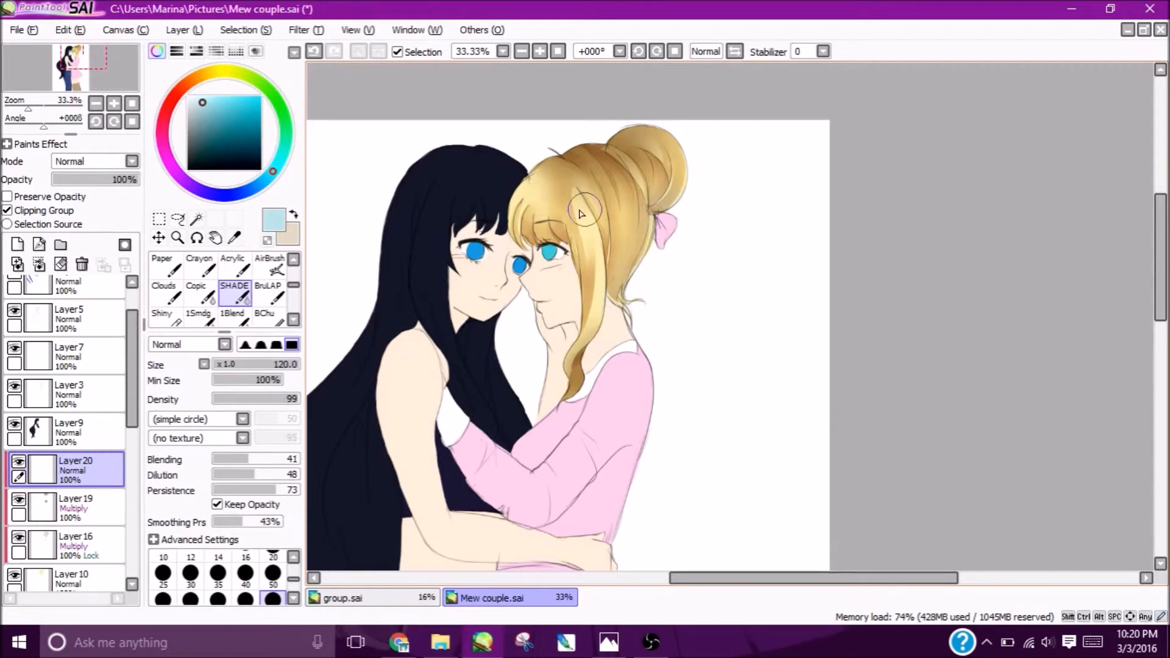
{"action": "left_click_drag", "start_coordinate": [523, 213], "coordinate": [511, 199]}
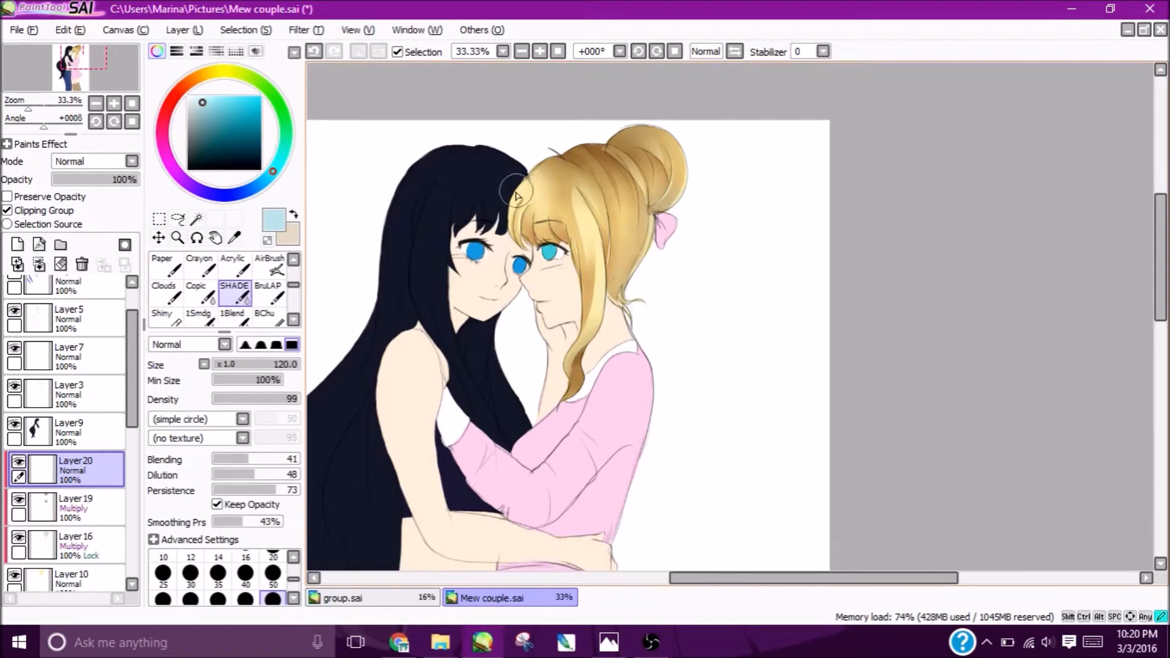
{"action": "mouse_move", "coordinate": [512, 211]}
{"action": "left_mouse_down"}
{"action": "mouse_move", "coordinate": [515, 238]}
{"action": "mouse_move", "coordinate": [530, 246]}
{"action": "mouse_move", "coordinate": [519, 215]}
{"action": "mouse_move", "coordinate": [542, 241]}
{"action": "mouse_move", "coordinate": [520, 231]}
{"action": "mouse_move", "coordinate": [644, 227]}
{"action": "mouse_move", "coordinate": [705, 241]}
{"action": "mouse_move", "coordinate": [551, 237]}
{"action": "left_mouse_up"}
{"action": "mouse_move", "coordinate": [564, 334]}
{"action": "left_mouse_down"}
{"action": "mouse_move", "coordinate": [555, 357]}
{"action": "mouse_move", "coordinate": [563, 335]}
{"action": "left_mouse_up"}
{"action": "left_click_drag", "start_coordinate": [570, 387], "coordinate": [573, 367]}
{"action": "left_click_drag", "start_coordinate": [640, 269], "coordinate": [632, 292]}
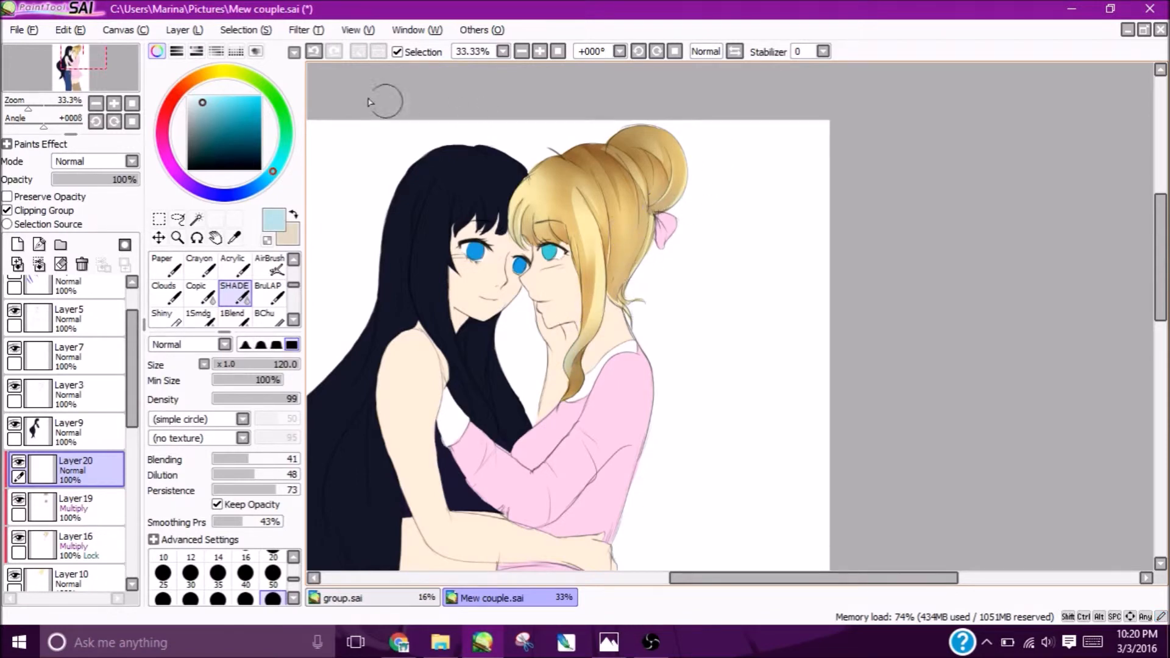
Shift Layer20's hue to +68 with the Hue and Saturation filter, comparing it with the previous colour.
{"action": "left_click", "coordinate": [304, 30]}
{"action": "left_click", "coordinate": [330, 45]}
{"action": "left_click", "coordinate": [256, 136]}
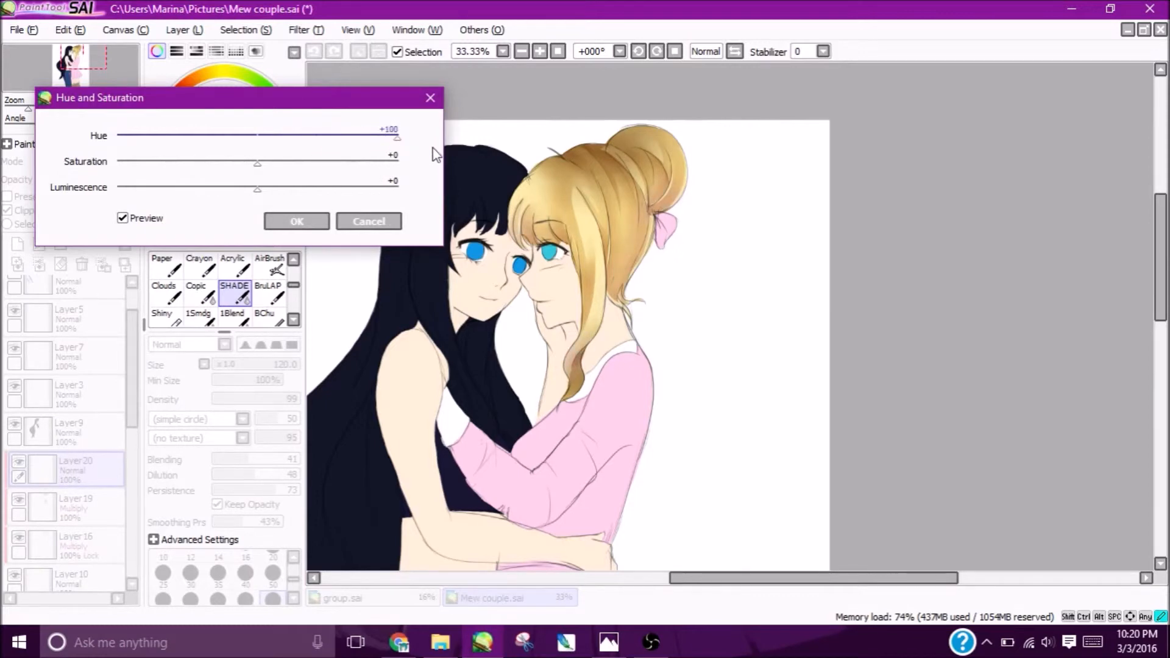
{"action": "left_click_drag", "start_coordinate": [114, 133], "coordinate": [353, 147]}
{"action": "left_click", "coordinate": [364, 140]}
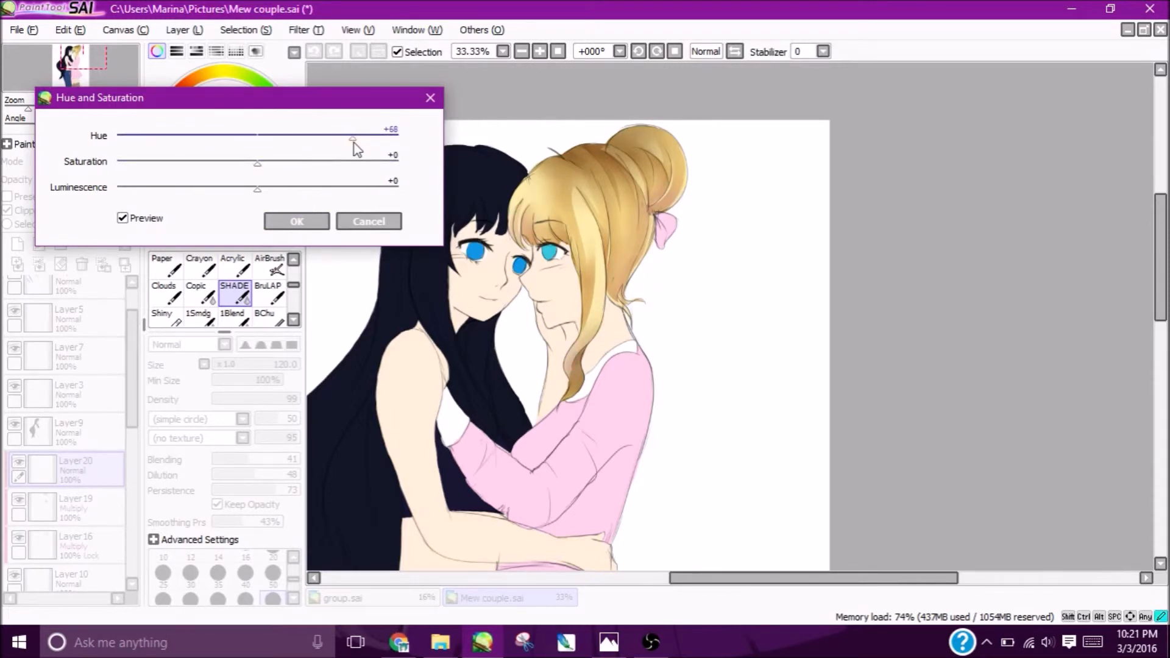
{"action": "left_click", "coordinate": [297, 221]}
{"action": "key", "text": "ctrl+z"}
{"action": "key", "text": "ctrl+y"}
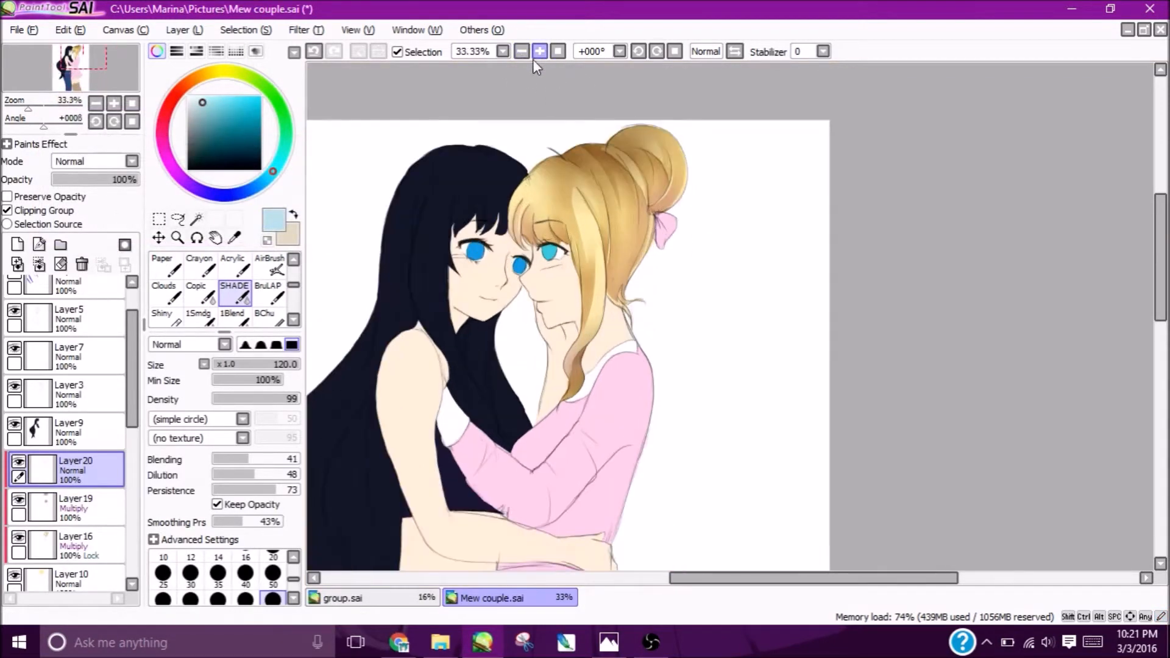
Add a clipped layer above Layer20 in Luminosity mode, try a light blue stroke over the blonde hair, and undo it.
{"action": "left_click", "coordinate": [17, 244]}
{"action": "left_click", "coordinate": [92, 161]}
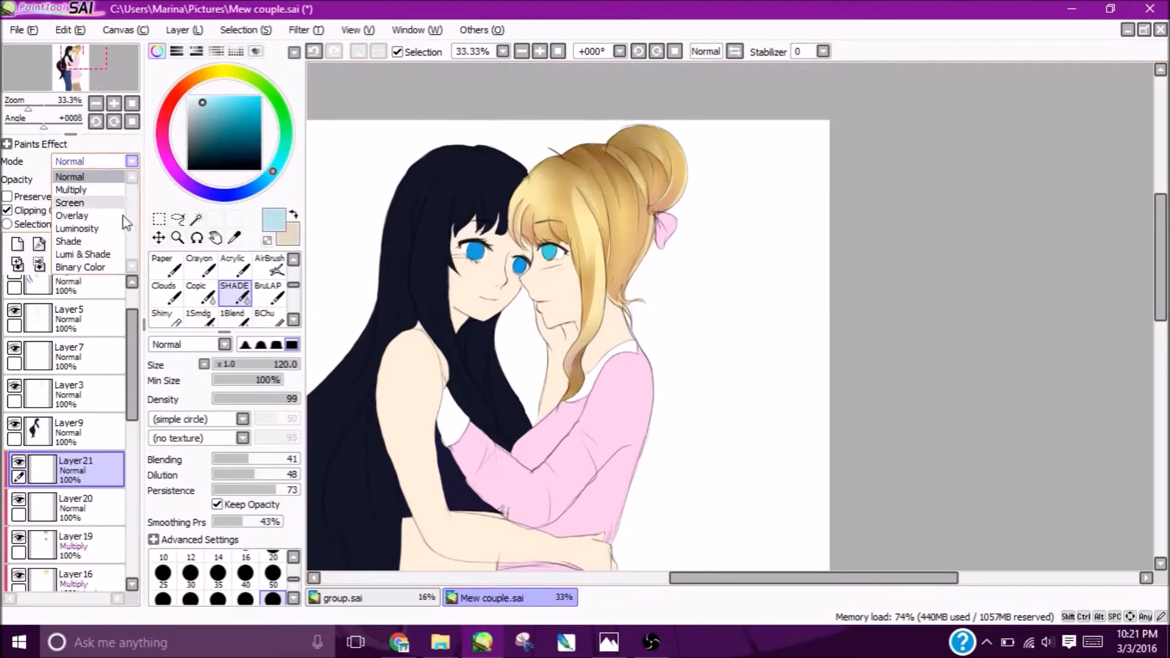
{"action": "left_click", "coordinate": [76, 228]}
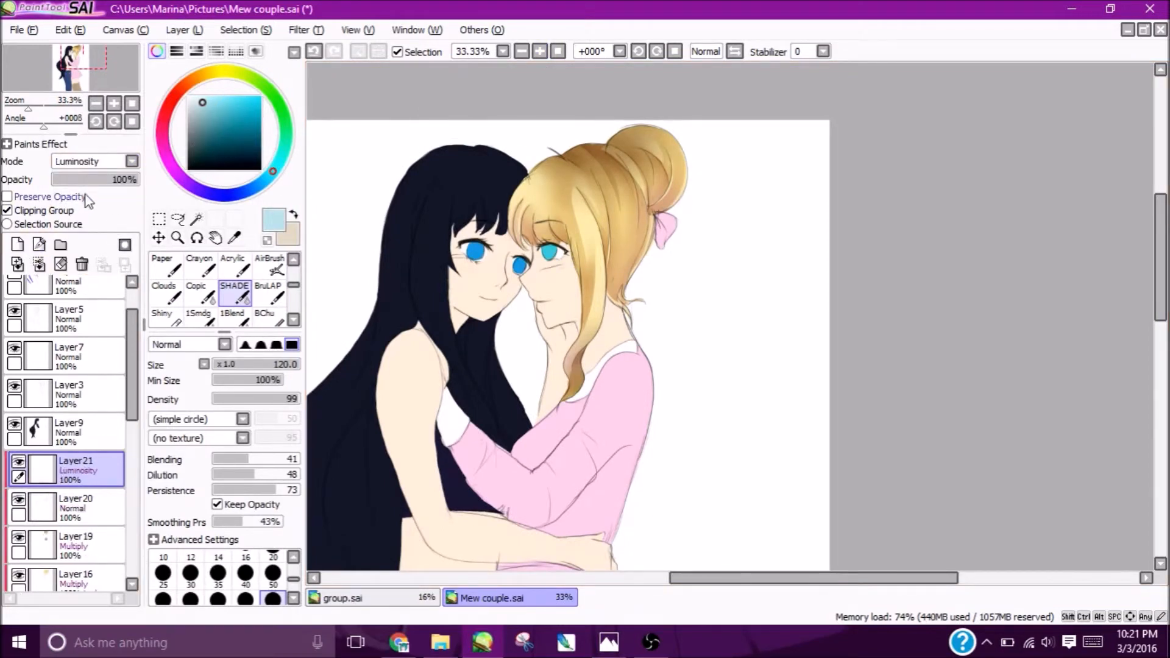
{"action": "left_click_drag", "start_coordinate": [515, 192], "coordinate": [645, 256]}
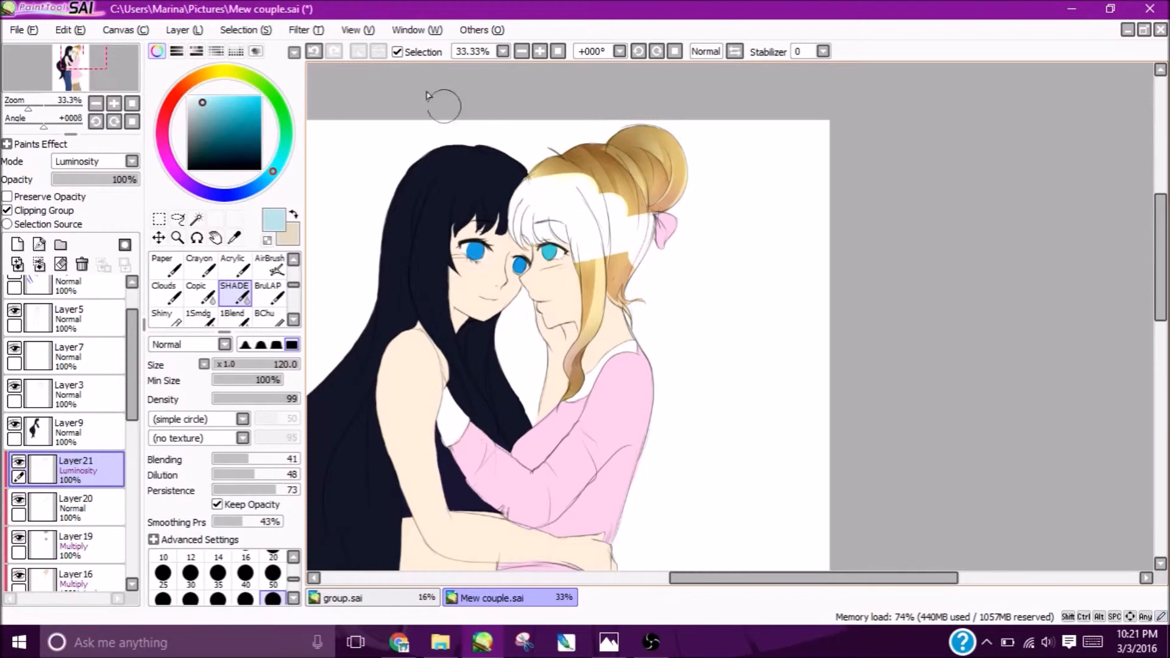
{"action": "left_click", "coordinate": [315, 52]}
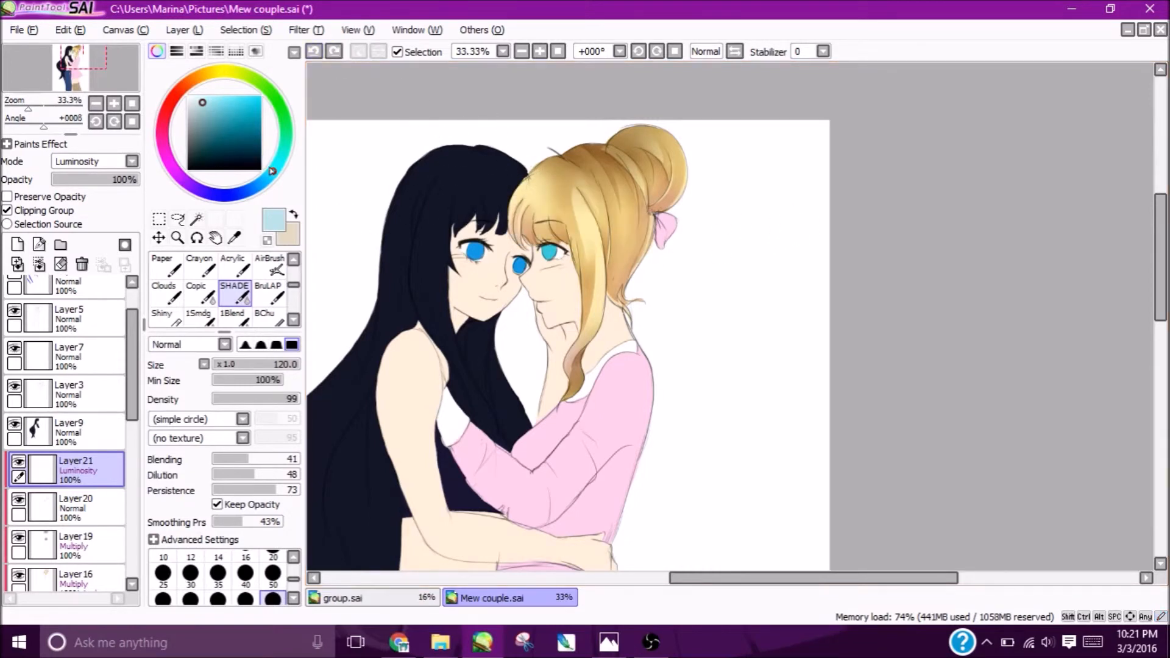
Sample the front lock's pale yellow, darken it to a deep gold, and undo a trial Sketch stroke across the blonde hair.
{"action": "left_click", "coordinate": [234, 237]}
{"action": "left_click", "coordinate": [587, 225]}
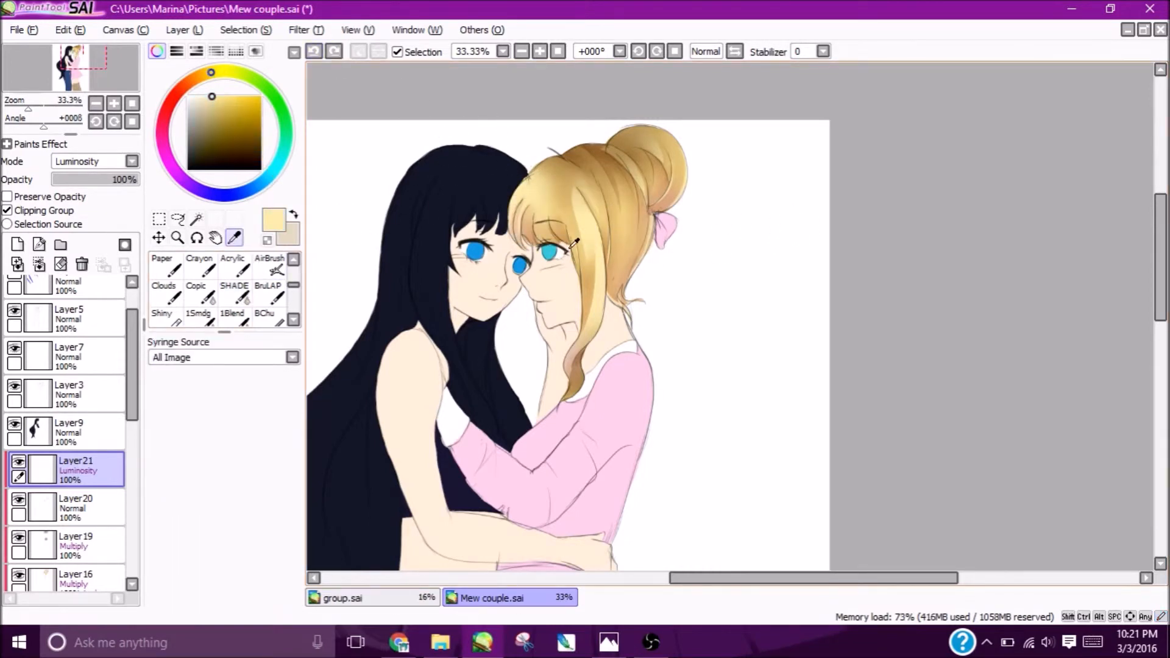
{"action": "left_click", "coordinate": [232, 125]}
{"action": "left_click", "coordinate": [173, 268]}
{"action": "left_click_drag", "start_coordinate": [294, 286], "coordinate": [294, 265]}
{"action": "left_click", "coordinate": [171, 268]}
{"action": "left_click_drag", "start_coordinate": [529, 204], "coordinate": [667, 219]}
{"action": "left_click", "coordinate": [313, 51]}
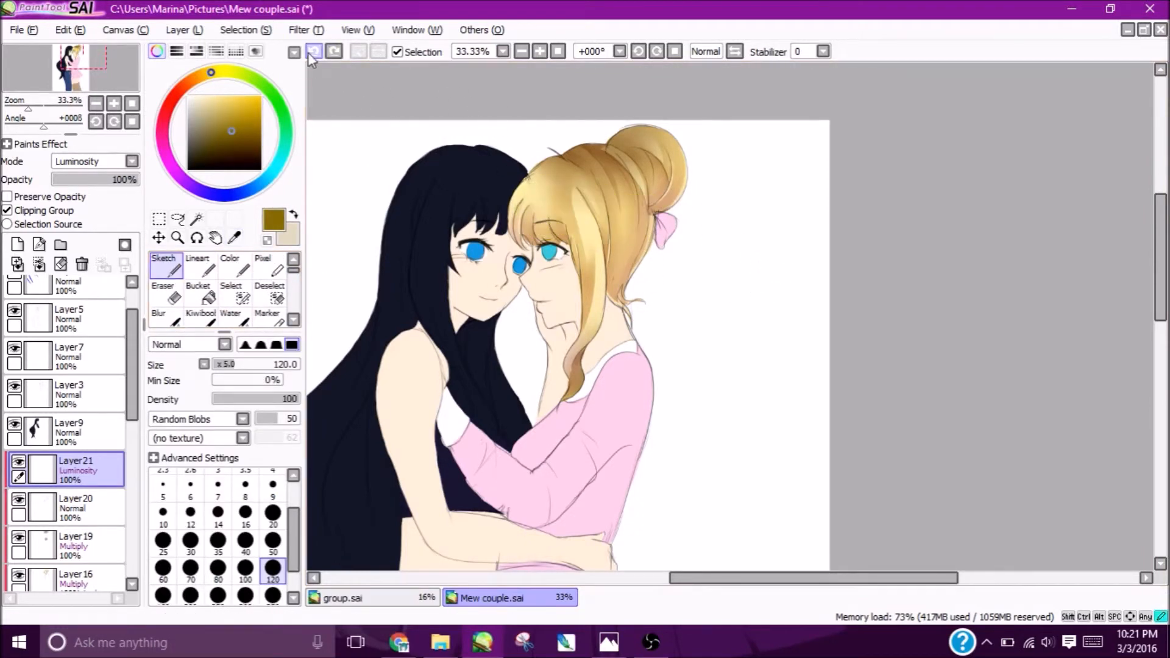
Paint a thin jagged gold highlight across the blonde bangs and front lock on Layer21 with the Sketch brush at size 20.
{"action": "left_click", "coordinate": [521, 52]}
{"action": "left_click", "coordinate": [538, 52]}
{"action": "left_click", "coordinate": [539, 51]}
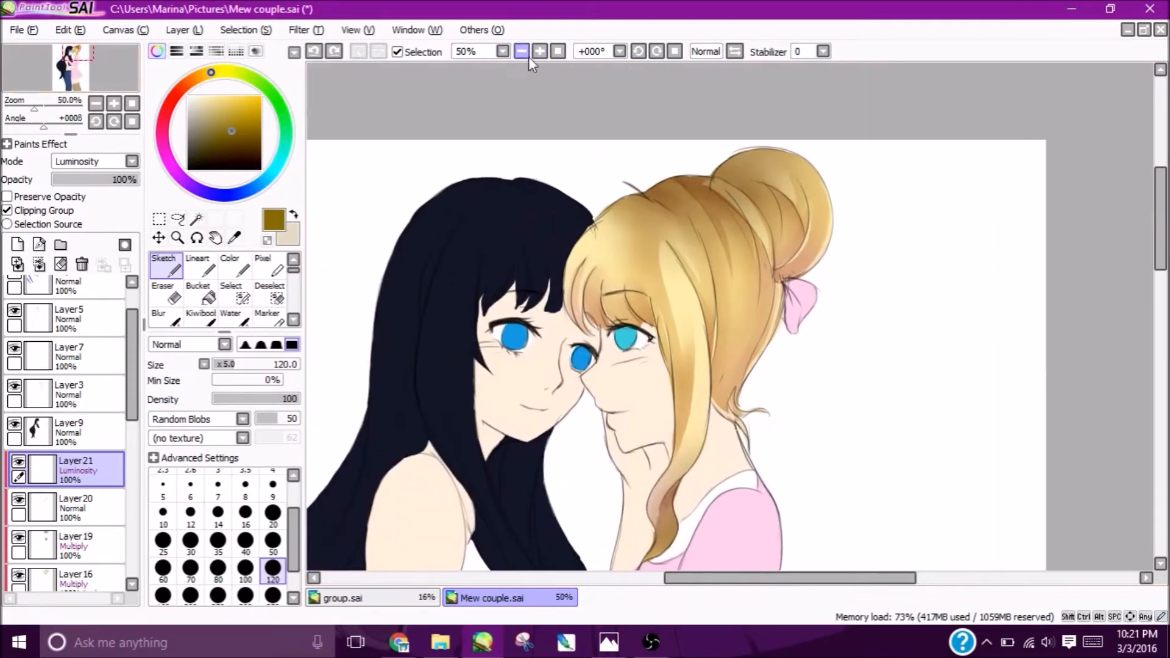
{"action": "left_click", "coordinate": [539, 52]}
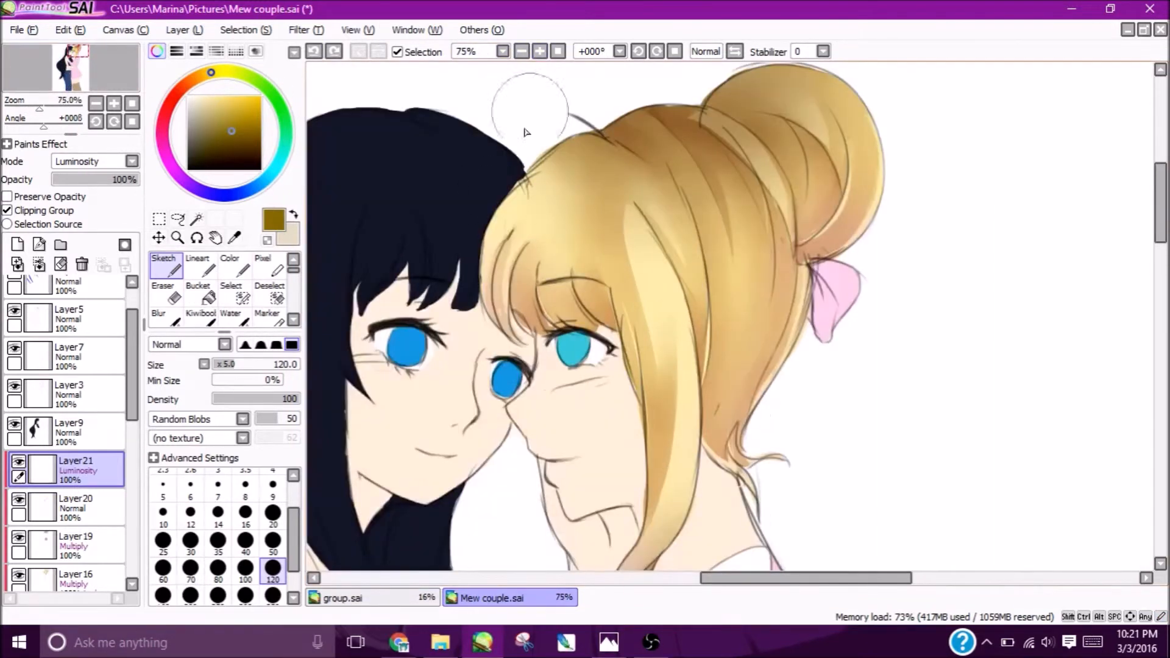
{"action": "left_click", "coordinate": [273, 514]}
{"action": "left_click_drag", "start_coordinate": [494, 234], "coordinate": [490, 283]}
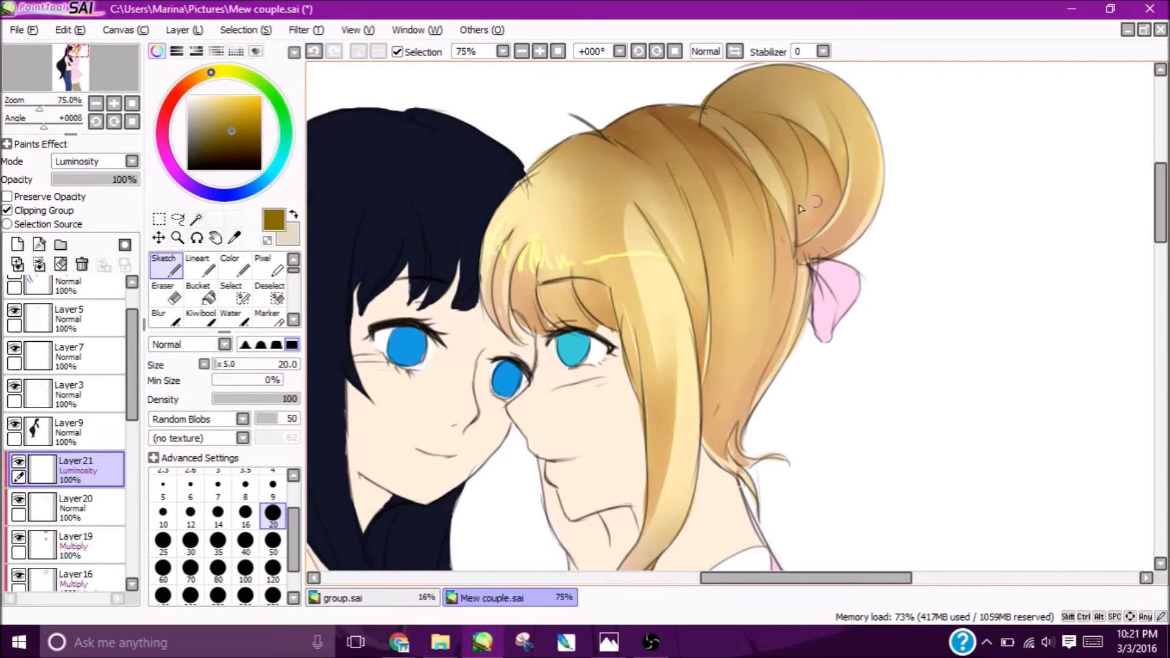
Blend the highlight across the blonde bangs and front lock with the SHADE brush at size 30.
{"action": "left_click_drag", "start_coordinate": [295, 269], "coordinate": [297, 285]}
{"action": "left_click", "coordinate": [234, 291]}
{"action": "key", "text": "bracketleft"}
{"action": "key", "text": "bracketleft"}
{"action": "key", "text": "bracketleft"}
{"action": "key", "text": "bracketleft"}
{"action": "key", "text": "bracketleft"}
{"action": "key", "text": "bracketleft"}
{"action": "key", "text": "bracketleft"}
{"action": "key", "text": "bracketleft"}
{"action": "key", "text": "bracketleft"}
{"action": "key", "text": "bracketleft"}
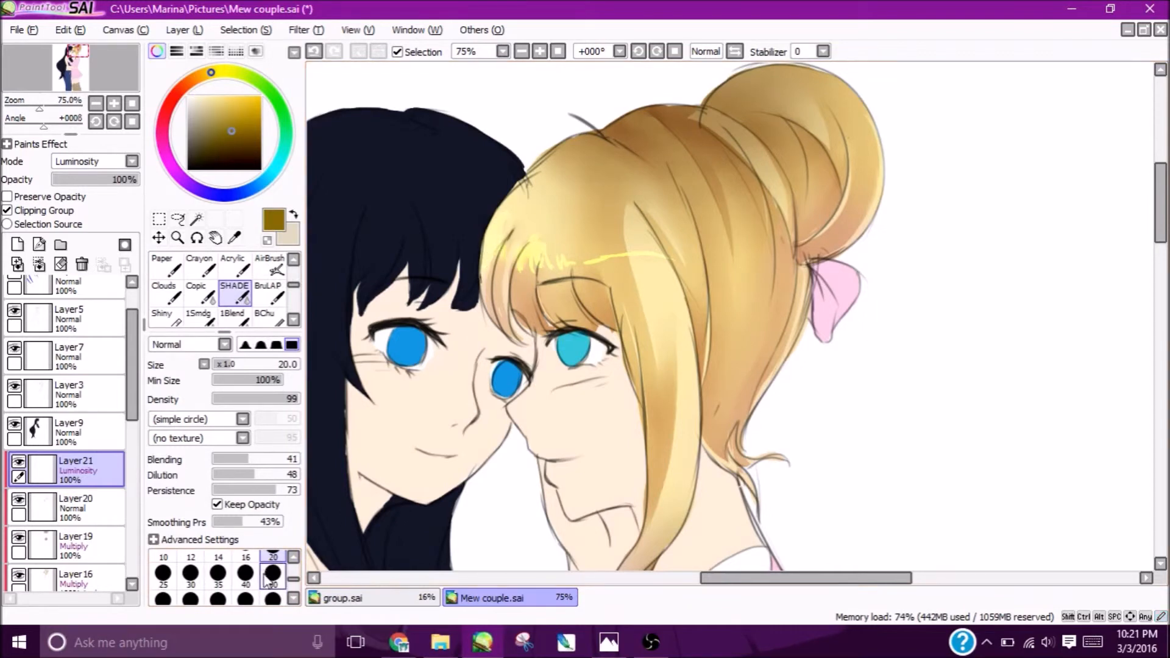
{"action": "key", "text": "bracketright"}
{"action": "key", "text": "bracketright"}
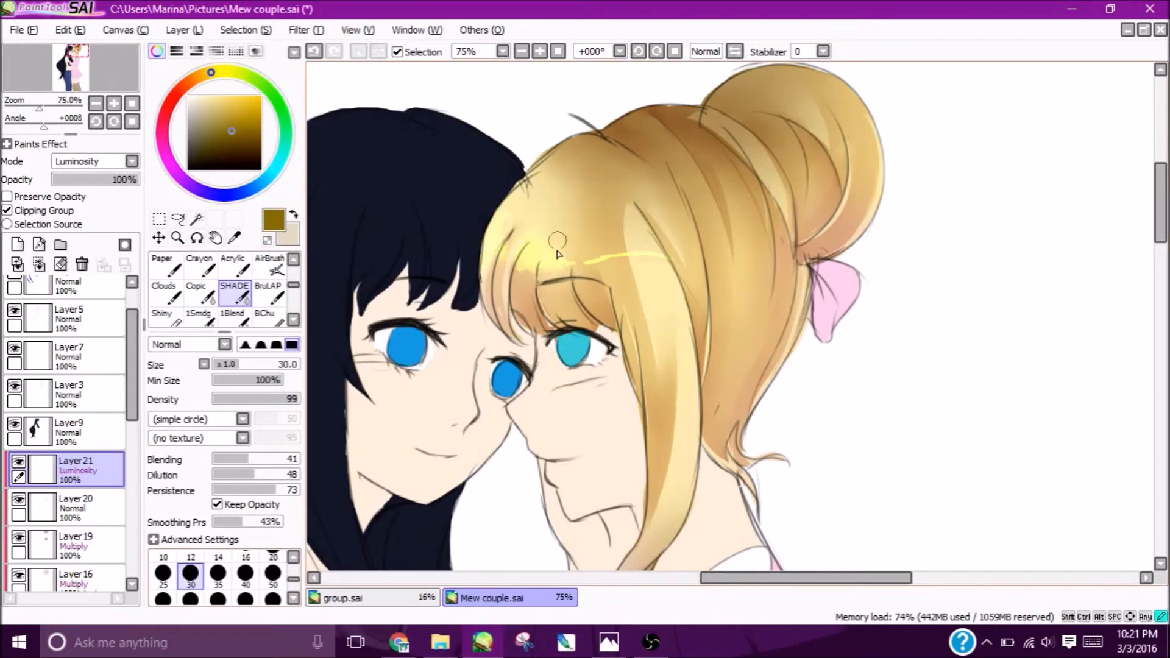
{"action": "left_click_drag", "start_coordinate": [588, 253], "coordinate": [659, 250]}
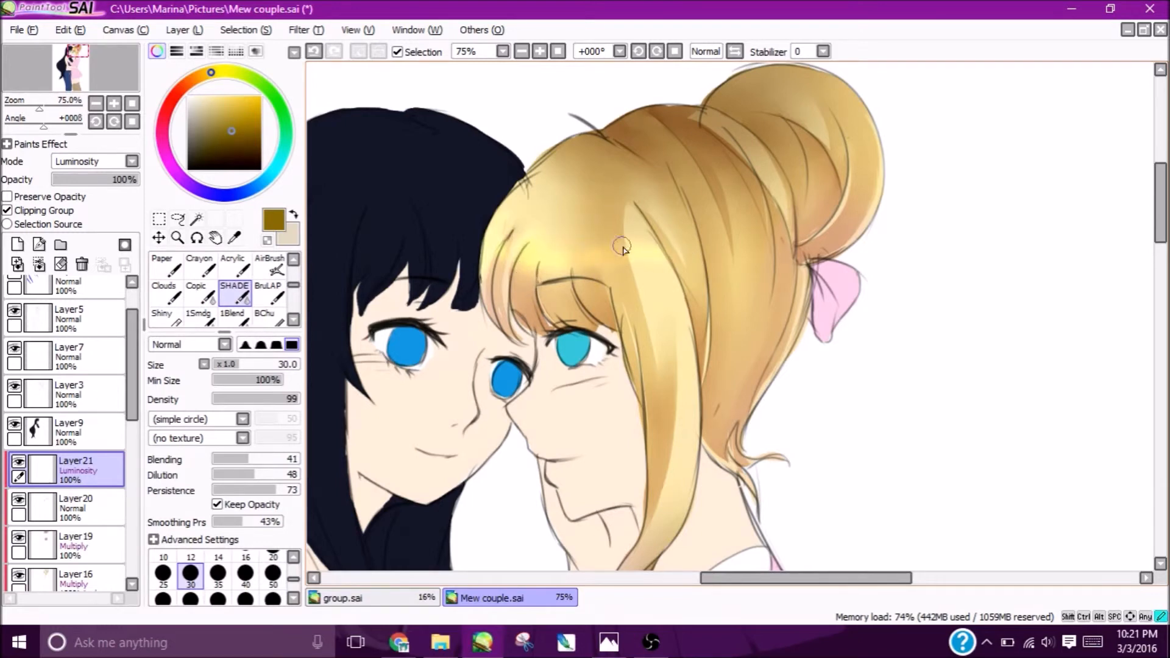
Soften and extend the golden glow over the blonde bangs and down the front lock with the SHADE brush at size 50.
{"action": "left_click", "coordinate": [273, 573]}
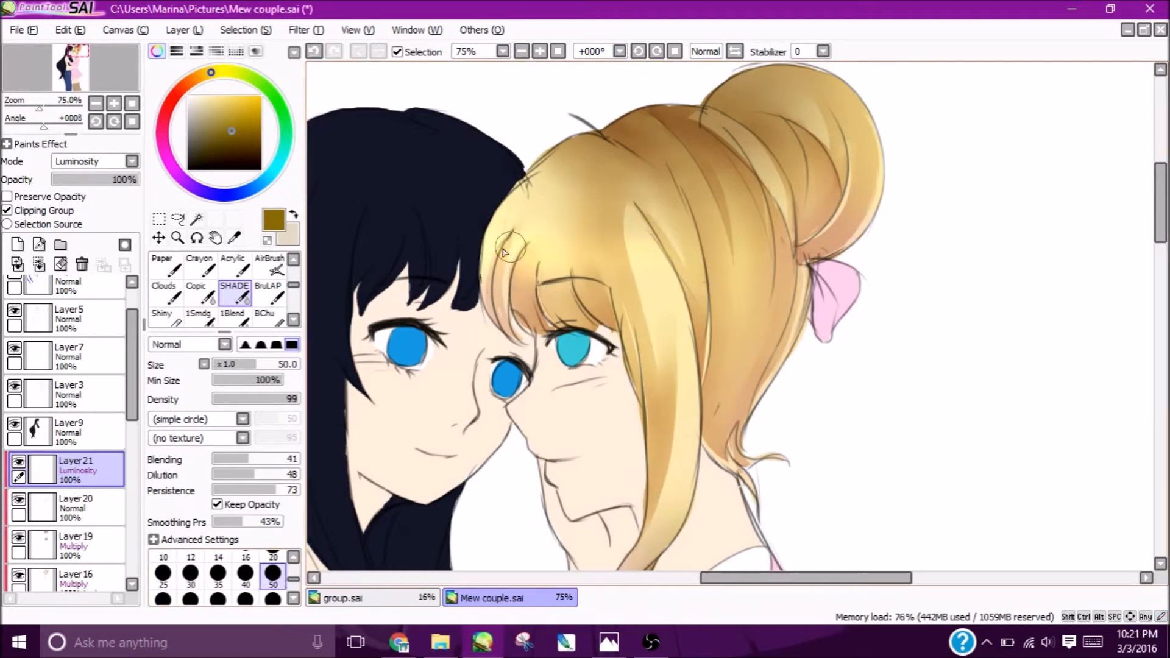
{"action": "mouse_move", "coordinate": [485, 238]}
{"action": "left_mouse_down"}
{"action": "mouse_move", "coordinate": [512, 208]}
{"action": "mouse_move", "coordinate": [490, 310]}
{"action": "mouse_move", "coordinate": [522, 209]}
{"action": "left_mouse_up"}
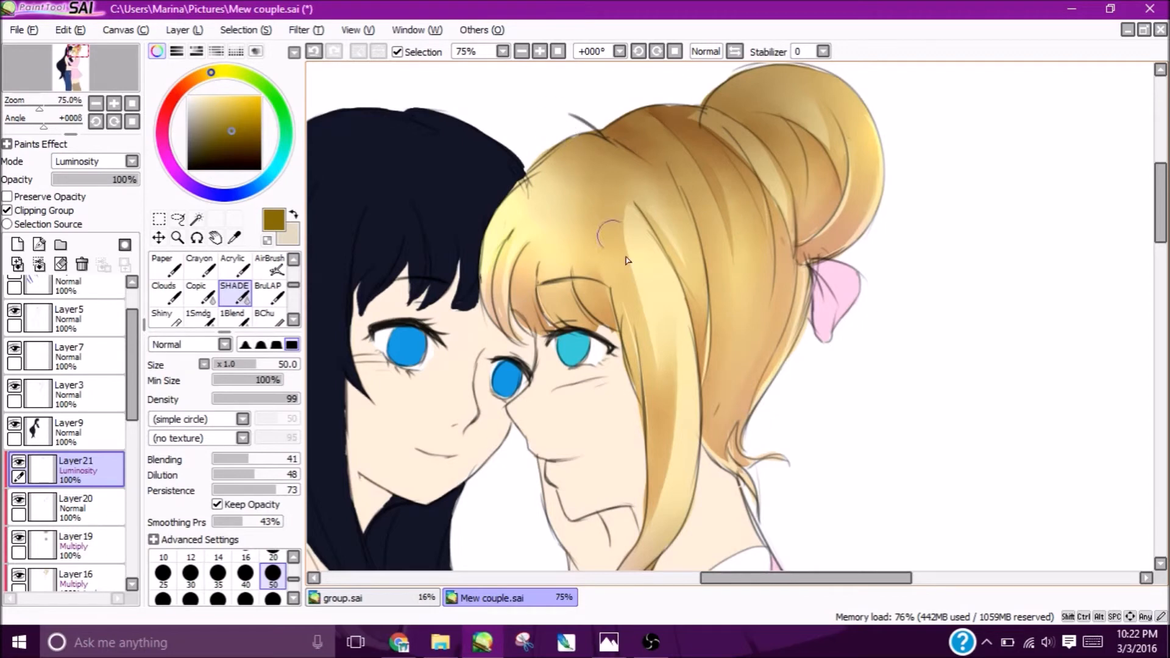
{"action": "mouse_move", "coordinate": [686, 437]}
{"action": "left_mouse_down"}
{"action": "mouse_move", "coordinate": [685, 396]}
{"action": "mouse_move", "coordinate": [647, 378]}
{"action": "mouse_move", "coordinate": [640, 396]}
{"action": "mouse_move", "coordinate": [658, 429]}
{"action": "mouse_move", "coordinate": [655, 397]}
{"action": "mouse_move", "coordinate": [643, 405]}
{"action": "mouse_move", "coordinate": [660, 436]}
{"action": "mouse_move", "coordinate": [673, 392]}
{"action": "left_mouse_up"}
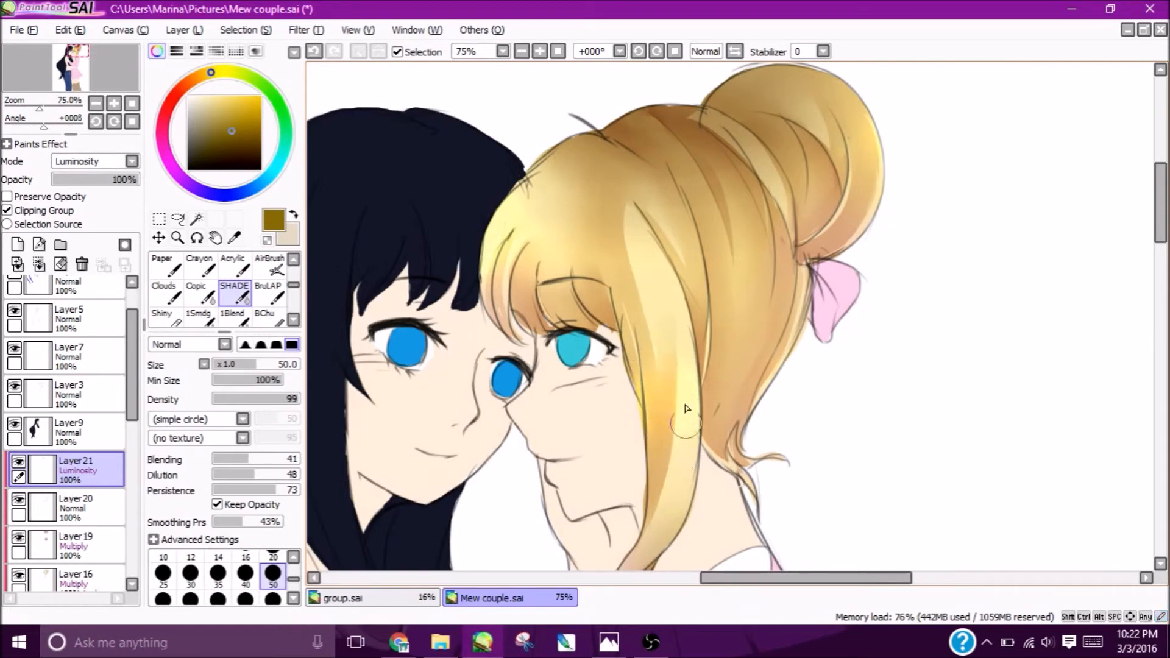
{"action": "left_click", "coordinate": [522, 51]}
{"action": "left_click", "coordinate": [522, 51]}
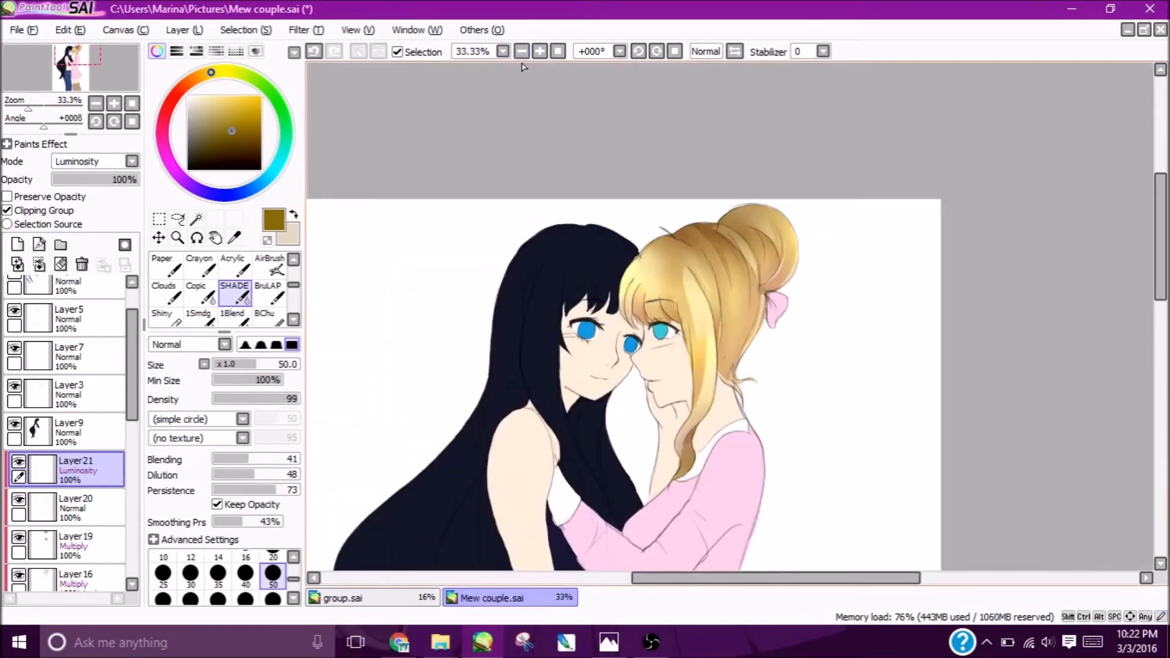
{"action": "left_click", "coordinate": [521, 51]}
{"action": "mouse_move", "coordinate": [89, 64]}
{"action": "left_mouse_down"}
{"action": "mouse_move", "coordinate": [90, 78]}
{"action": "mouse_move", "coordinate": [87, 68]}
{"action": "left_mouse_up"}
Paint pale lavender shadow strands down the long black hair on Multiply Layer23 with the Sketch brush at size 100.
{"action": "scroll", "coordinate": [130, 371], "scroll_direction": "up", "scroll_amount": 2}
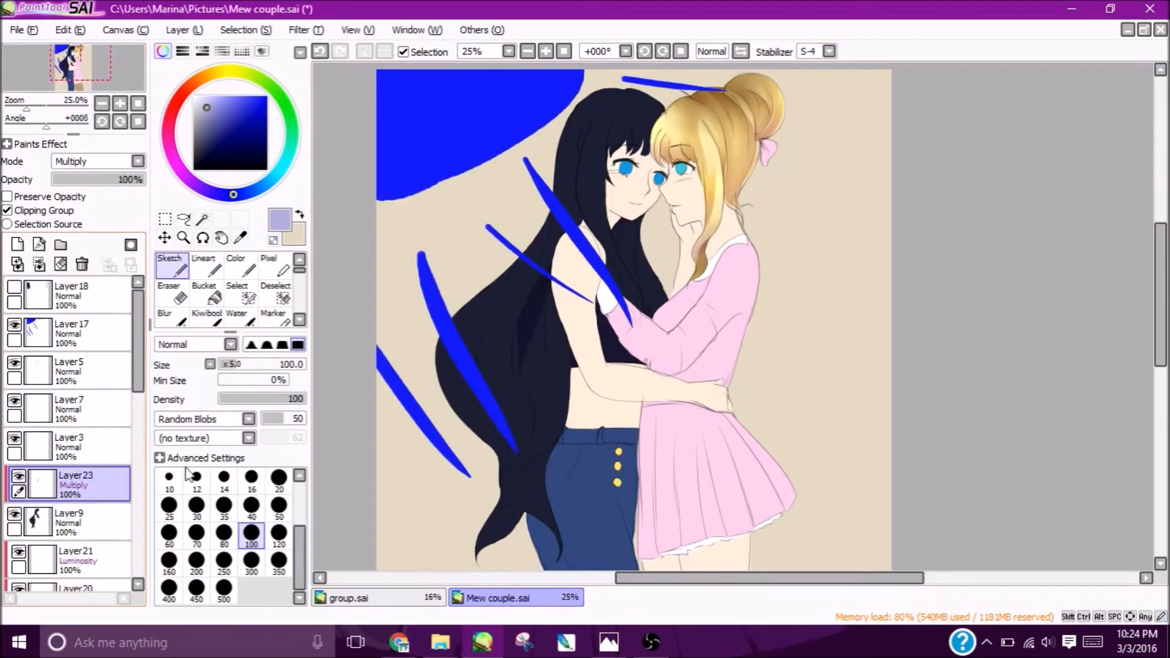
{"action": "scroll", "coordinate": [518, 334], "scroll_direction": "up", "scroll_amount": 2}
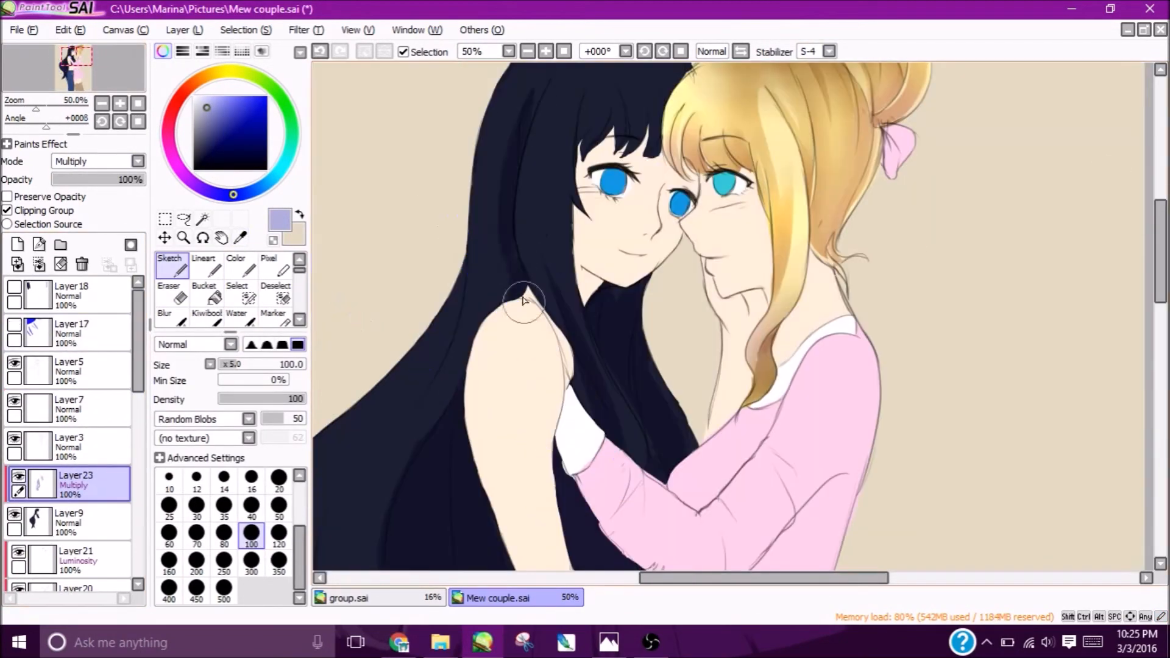
{"action": "scroll", "coordinate": [523, 300], "scroll_direction": "up", "scroll_amount": 3}
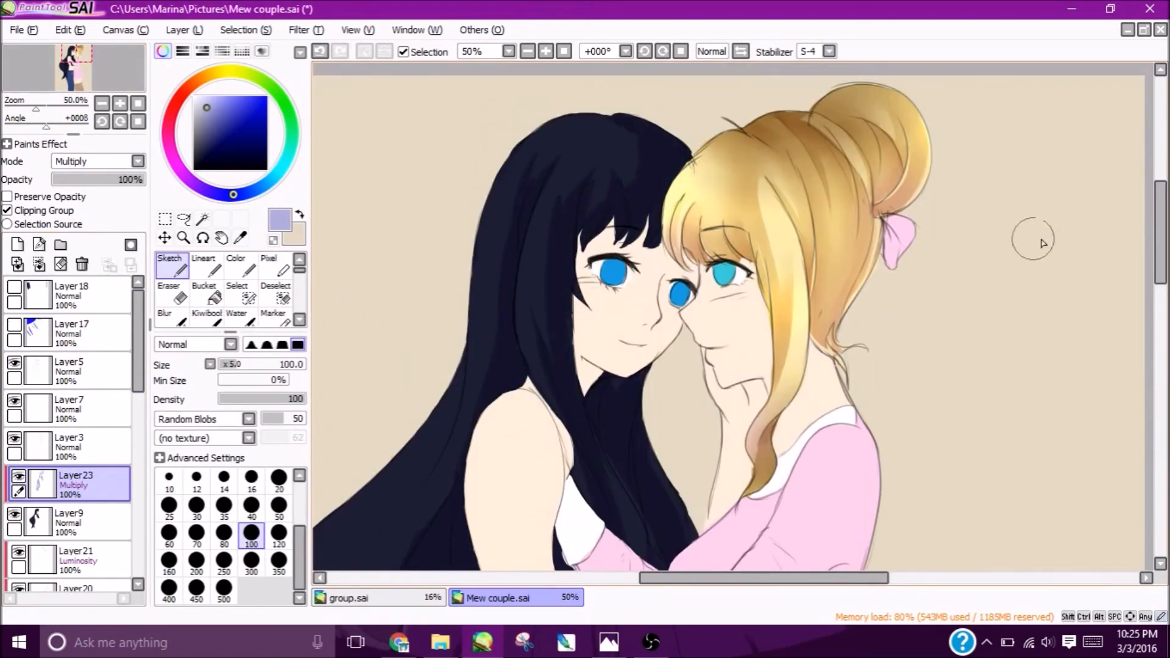
{"action": "scroll", "coordinate": [1043, 242], "scroll_direction": "down", "scroll_amount": 1}
{"action": "scroll", "coordinate": [547, 243], "scroll_direction": "down", "scroll_amount": 5}
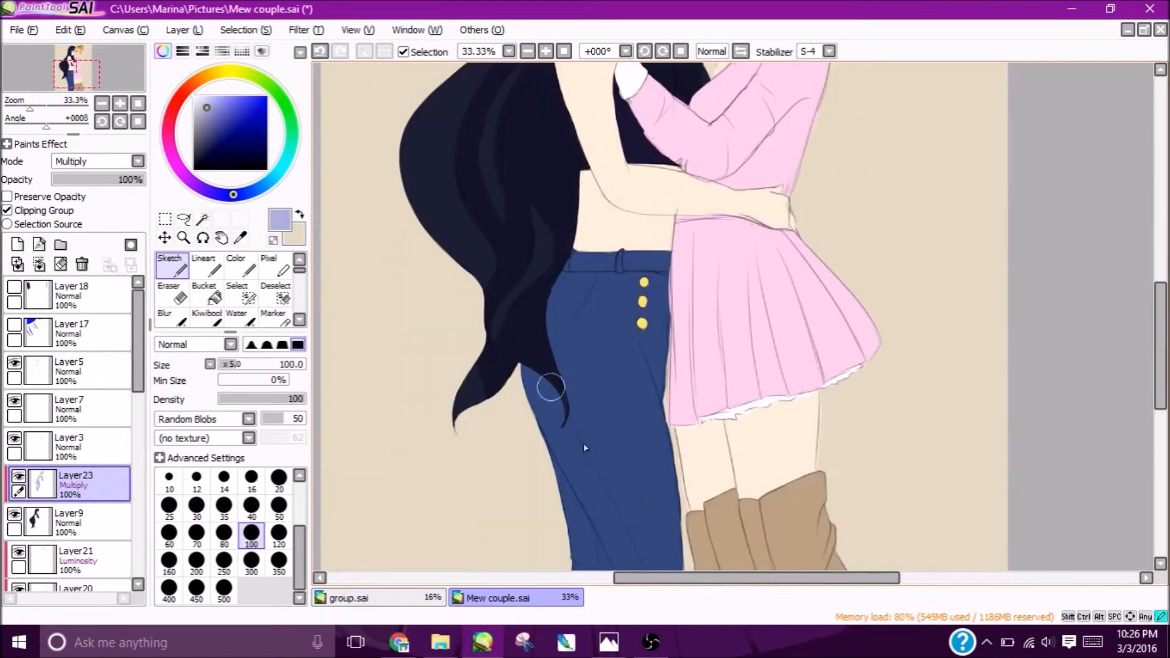
Paint a soft white highlight on the outer curve of the long black hair on Luminosity Layer25 with the SHADE brush at size 120.
{"action": "scroll", "coordinate": [496, 399], "scroll_direction": "up", "scroll_amount": 4}
{"action": "scroll", "coordinate": [462, 241], "scroll_direction": "up", "scroll_amount": 8}
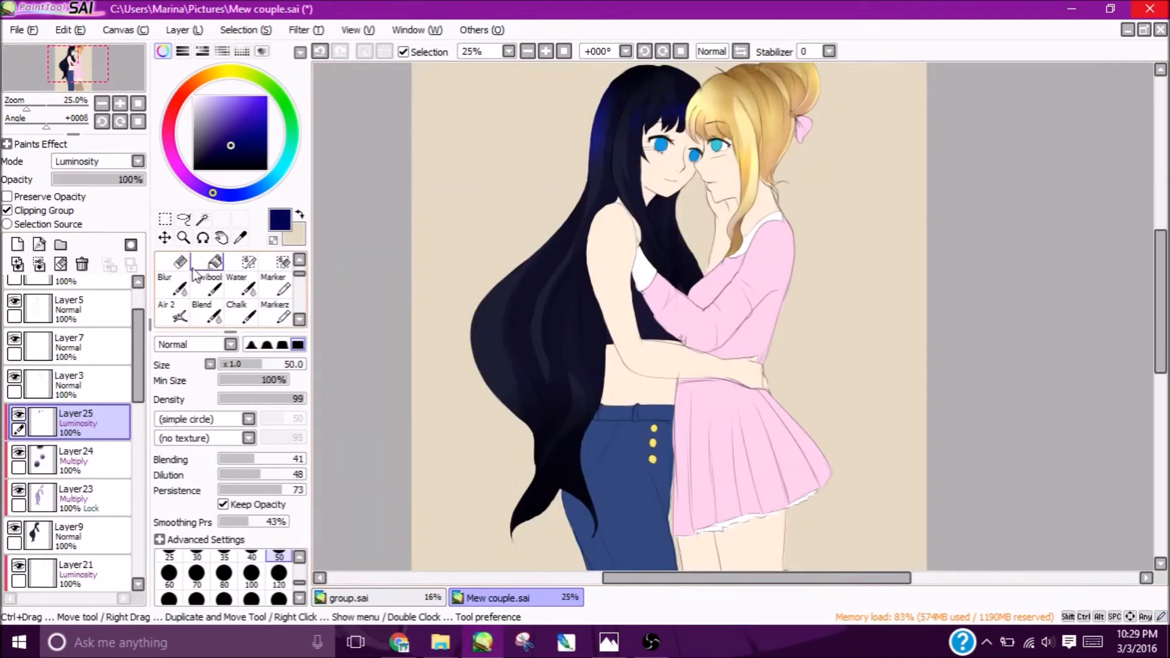
{"action": "mouse_move", "coordinate": [522, 378]}
{"action": "left_mouse_down"}
{"action": "mouse_move", "coordinate": [496, 340]}
{"action": "mouse_move", "coordinate": [490, 377]}
{"action": "left_mouse_up"}
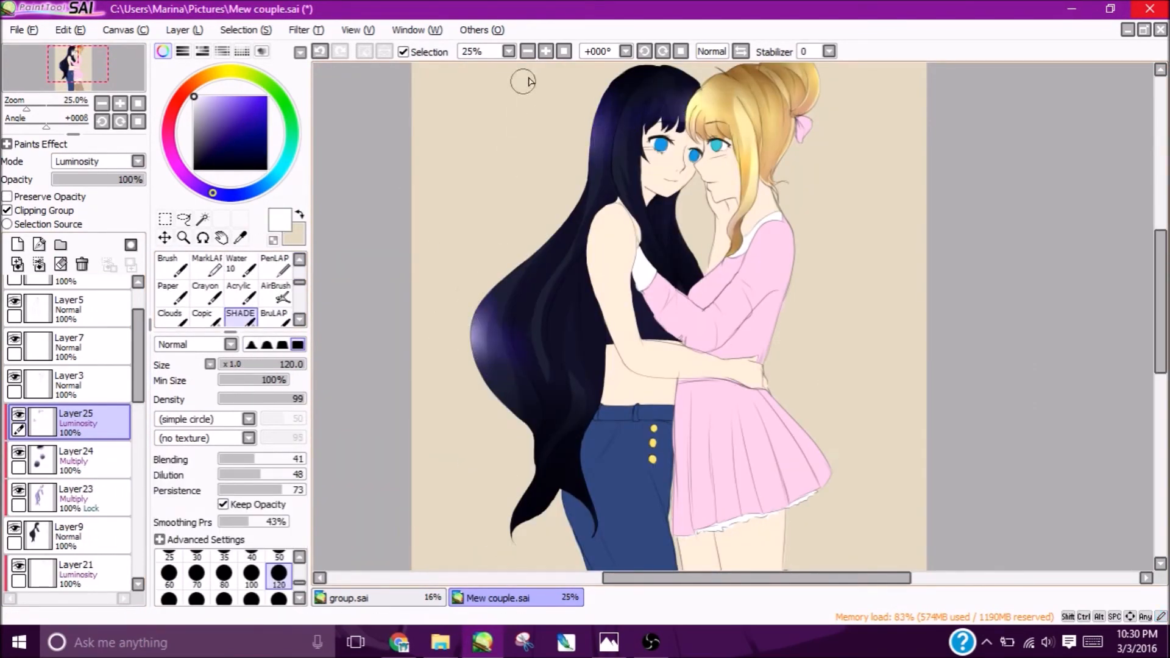
Examine the shading and highlights of both girls' hair and their faces, up close and as a whole.
{"action": "left_click", "coordinate": [528, 51]}
{"action": "left_click_drag", "start_coordinate": [126, 73], "coordinate": [80, 66]}
{"action": "left_click", "coordinate": [547, 51]}
{"action": "left_click", "coordinate": [547, 52]}
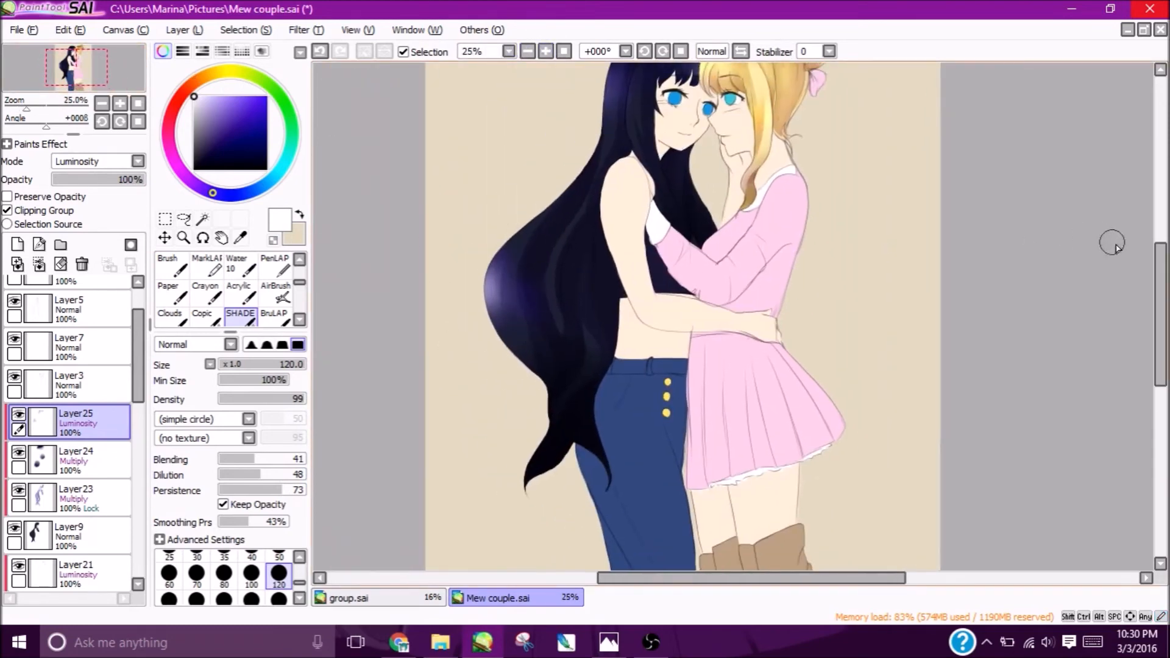
{"action": "left_click_drag", "start_coordinate": [1161, 259], "coordinate": [1160, 236]}
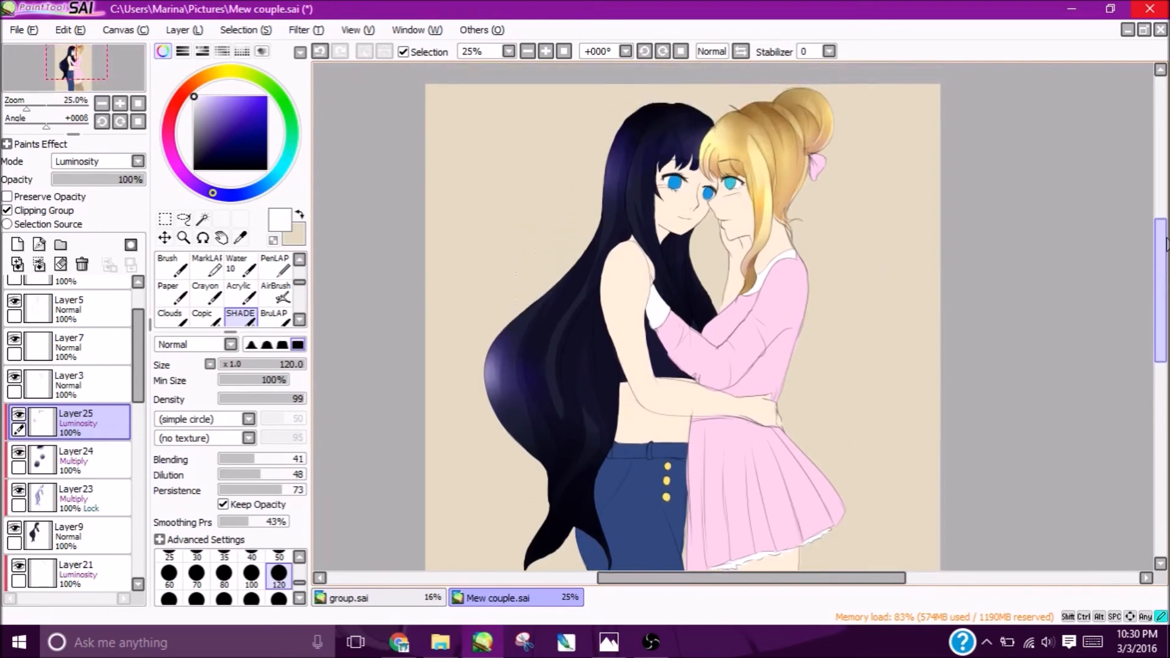
{"action": "left_click", "coordinate": [546, 52]}
{"action": "left_click_drag", "start_coordinate": [85, 69], "coordinate": [75, 60]}
{"action": "left_click", "coordinate": [546, 52]}
{"action": "left_click", "coordinate": [545, 52]}
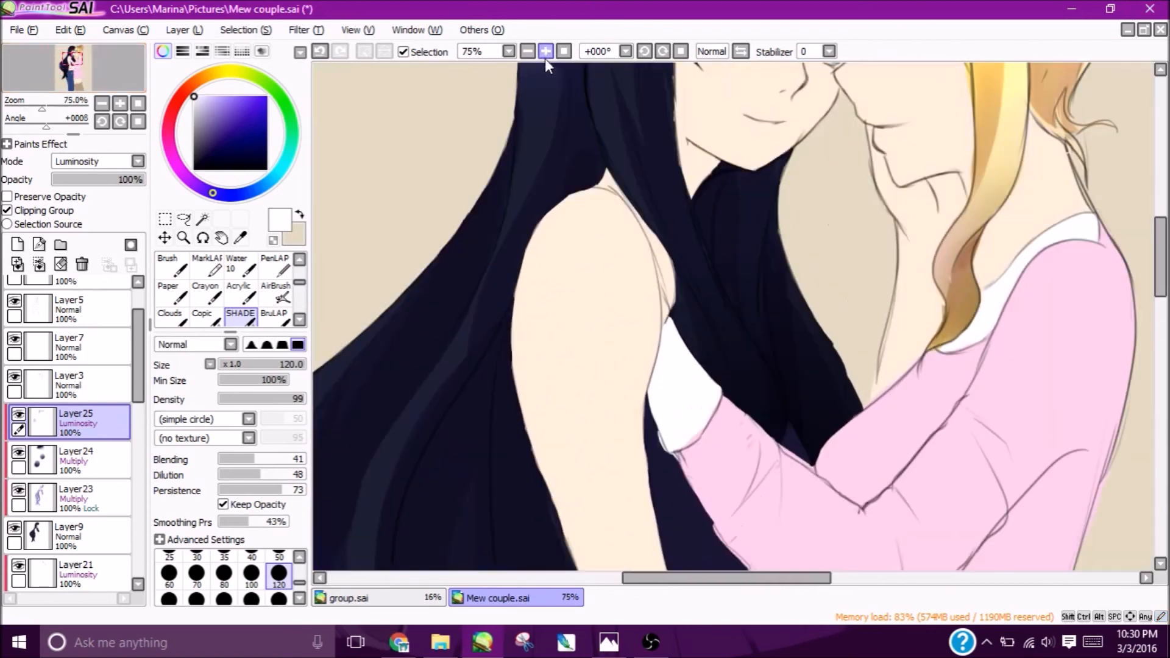
{"action": "left_click_drag", "start_coordinate": [77, 62], "coordinate": [76, 60]}
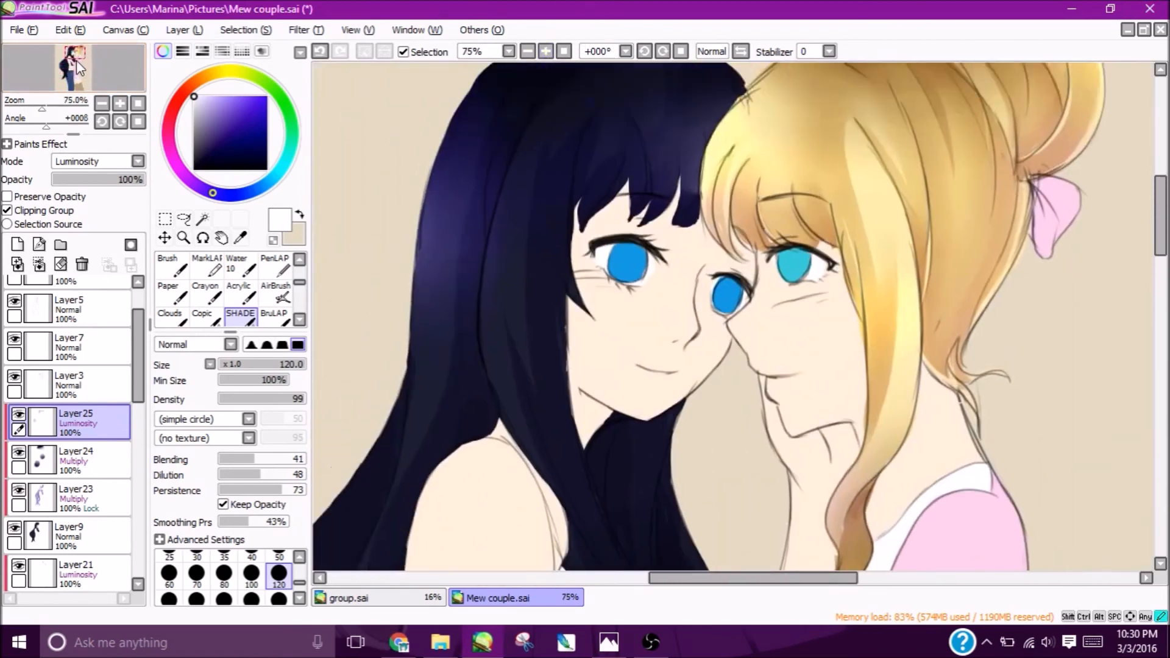
{"action": "left_click", "coordinate": [546, 52]}
{"action": "left_click", "coordinate": [545, 52]}
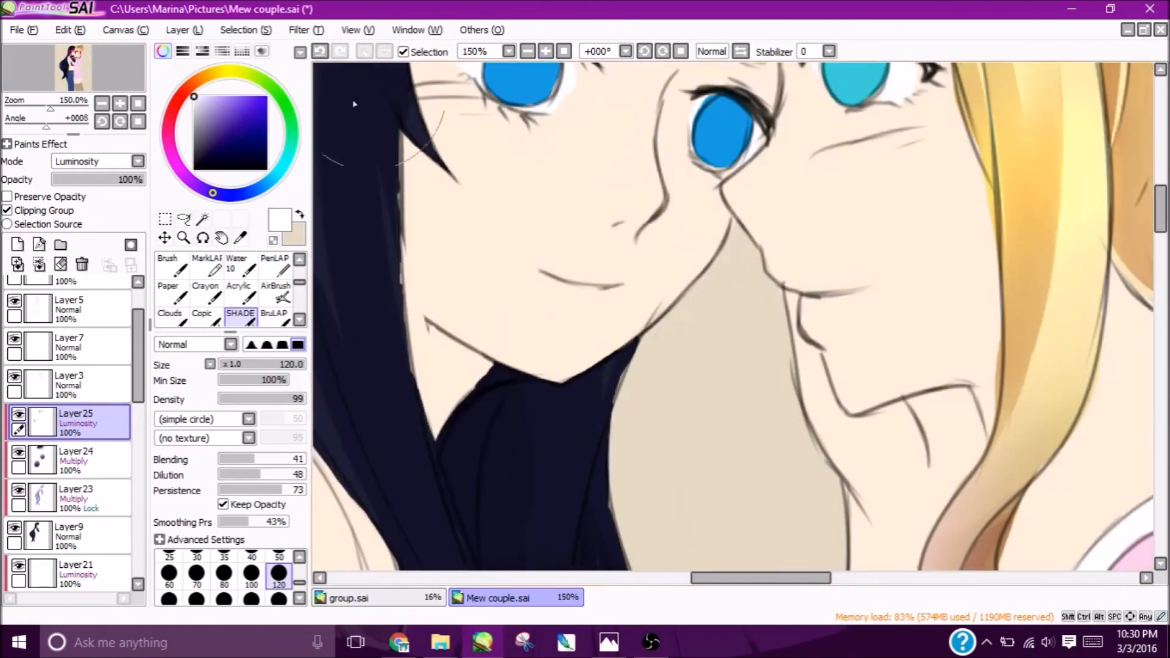
{"action": "left_click_drag", "start_coordinate": [72, 64], "coordinate": [71, 67]}
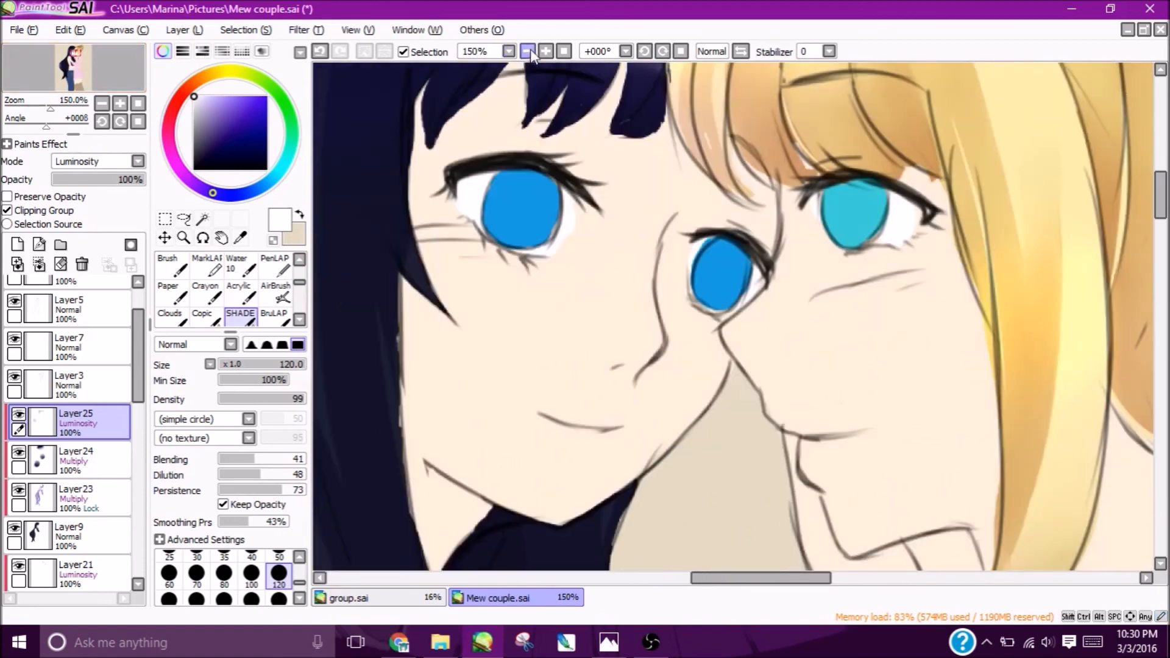
{"action": "left_click", "coordinate": [528, 52]}
{"action": "left_click", "coordinate": [528, 52]}
{"action": "left_click", "coordinate": [528, 52]}
{"action": "left_click_drag", "start_coordinate": [69, 61], "coordinate": [72, 64]}
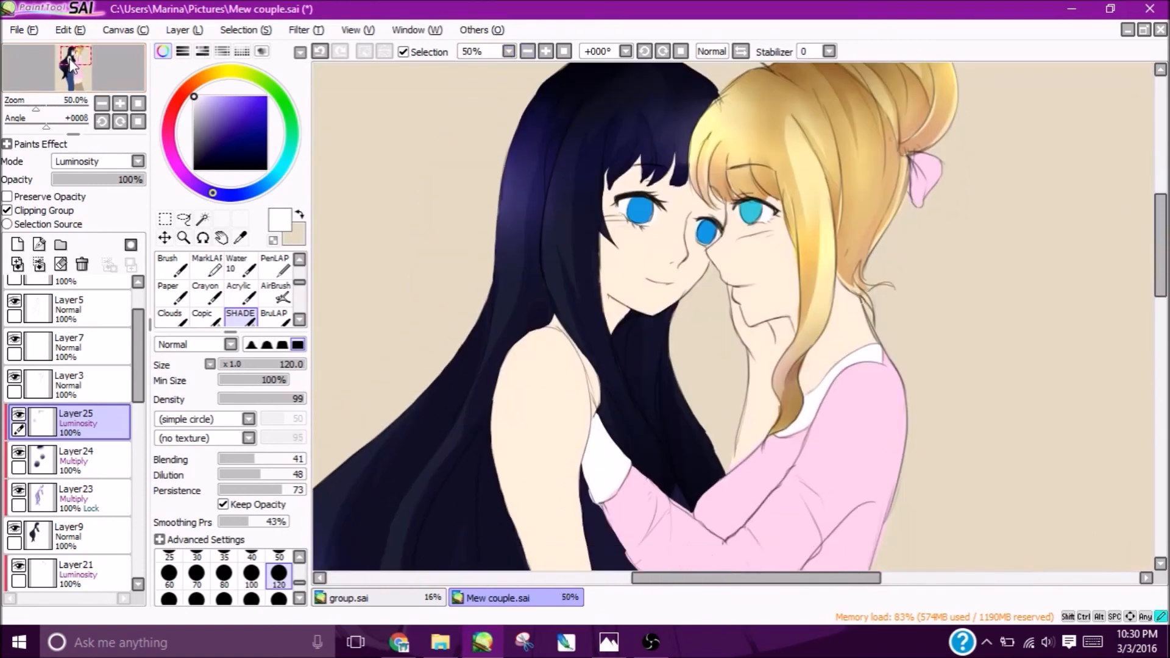